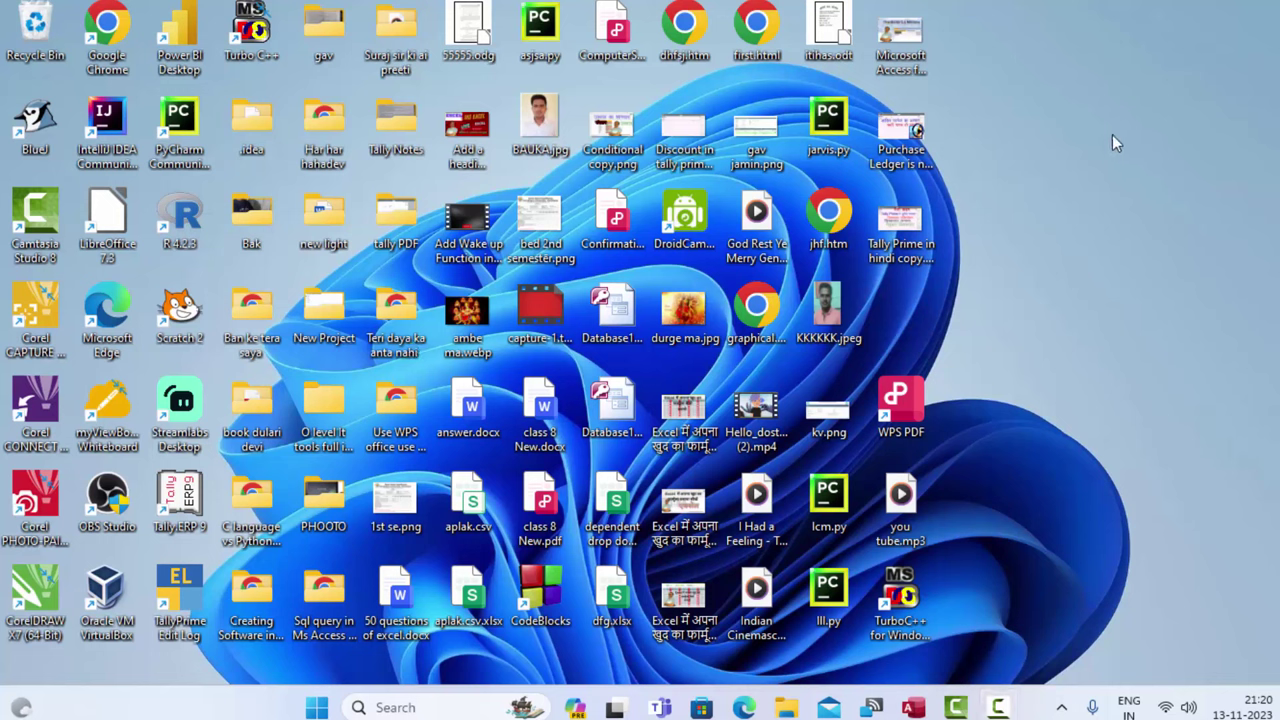
Refresh the Windows desktop twice, then start Microsoft Access from the taskbar.
right_click(1112, 120)
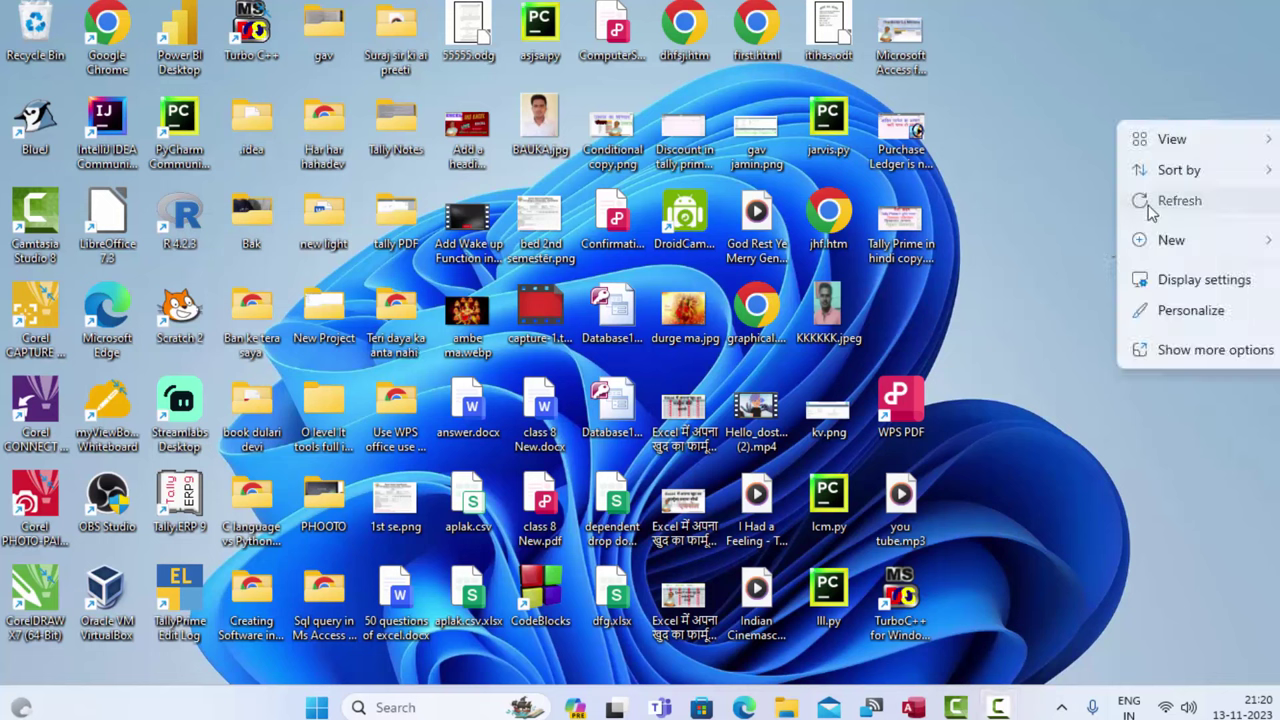
left_click(1140, 205)
right_click(1088, 145)
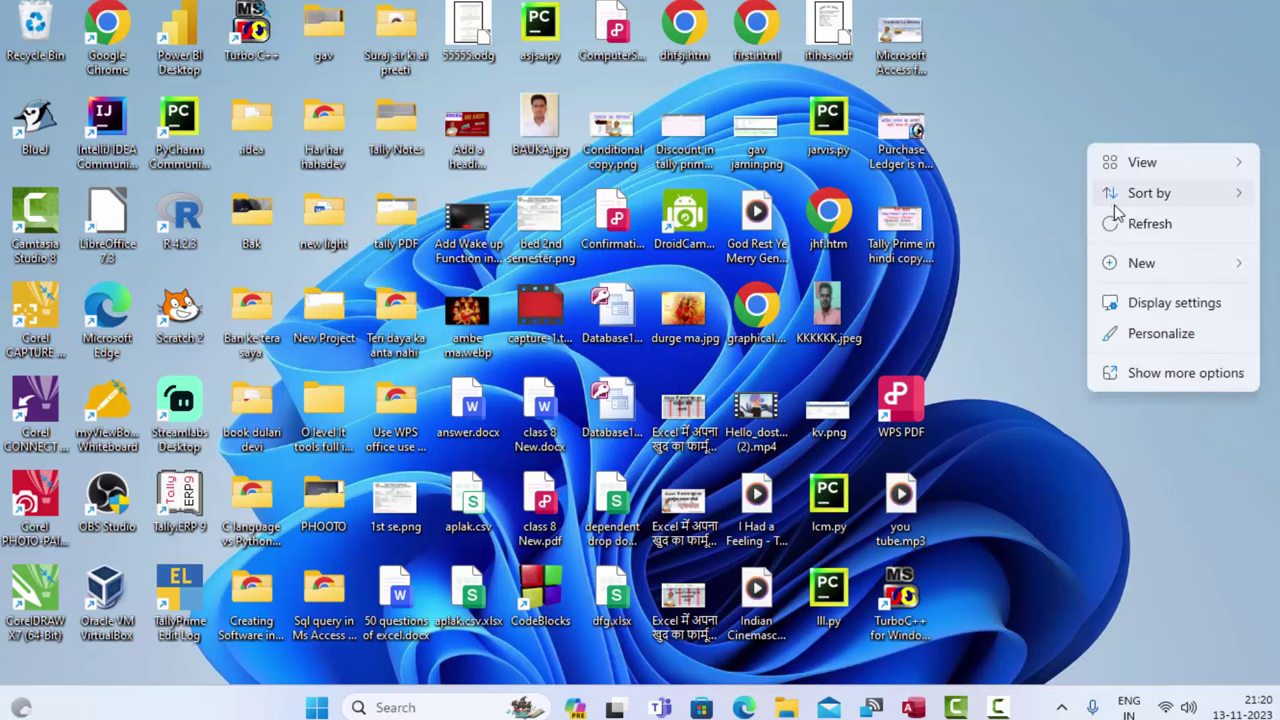
left_click(1126, 220)
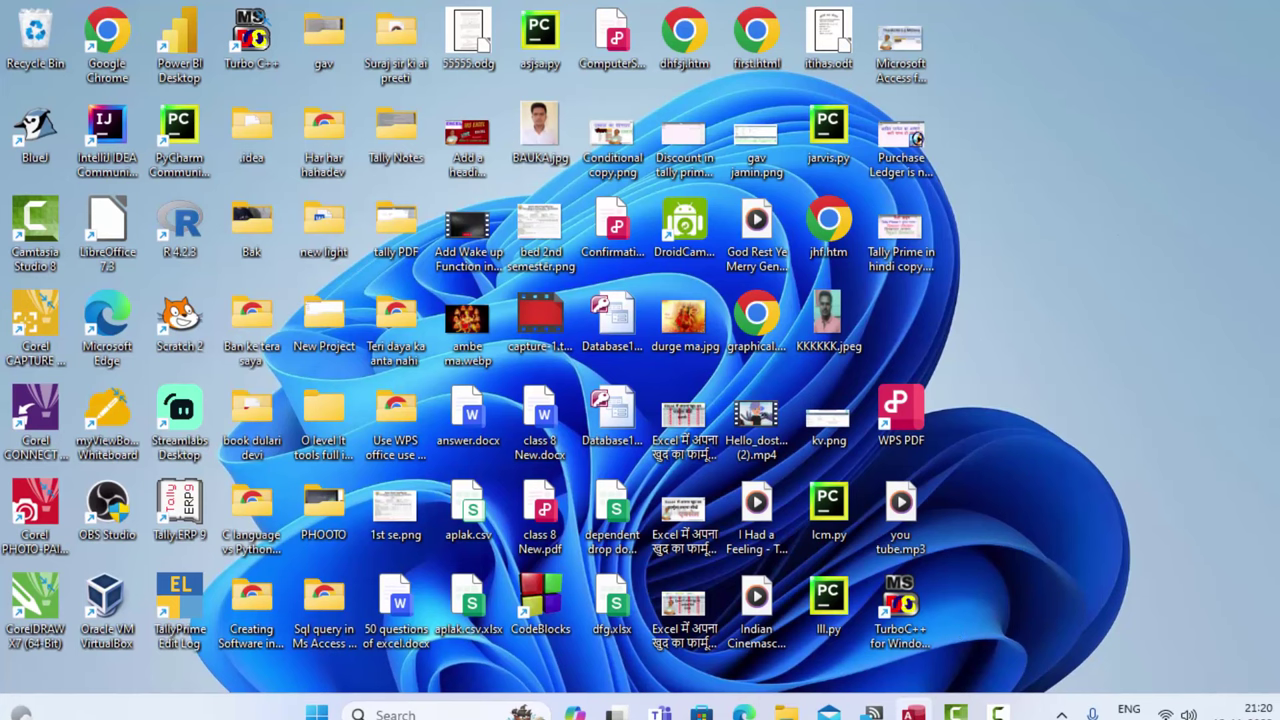
left_click(912, 712)
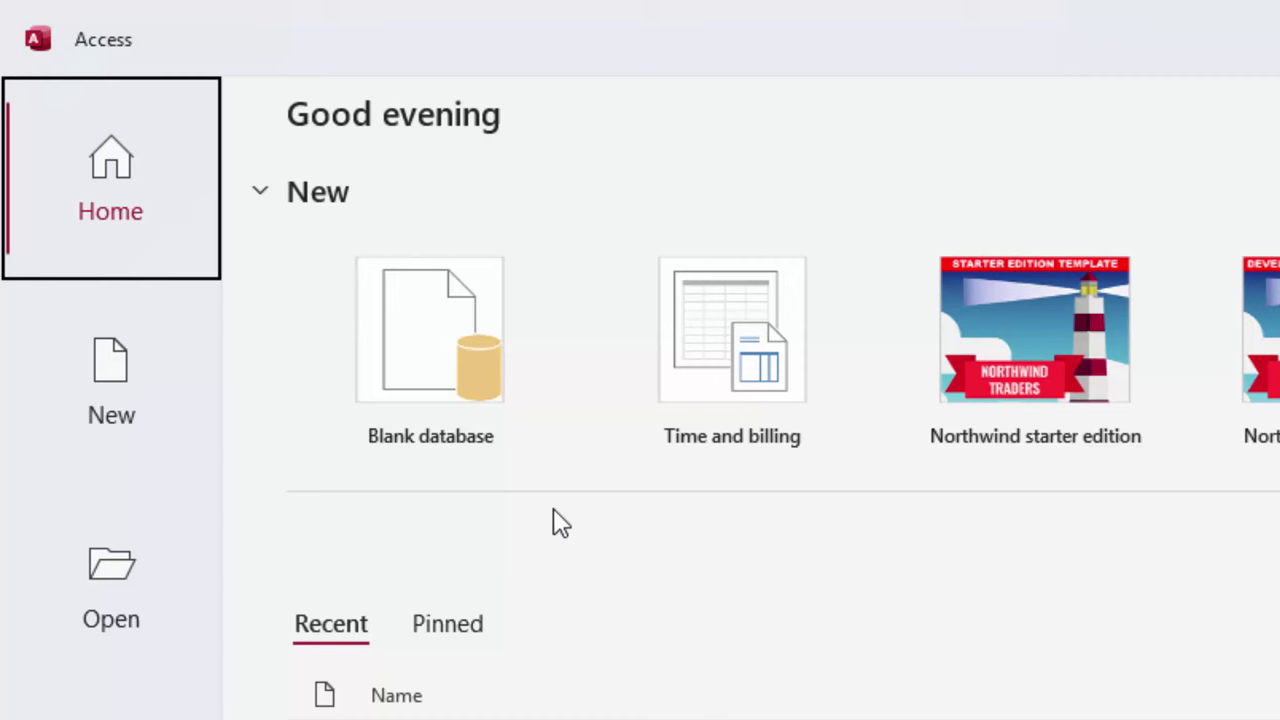
Create a blank database with the default name Database208.accdb.
left_click(470, 365)
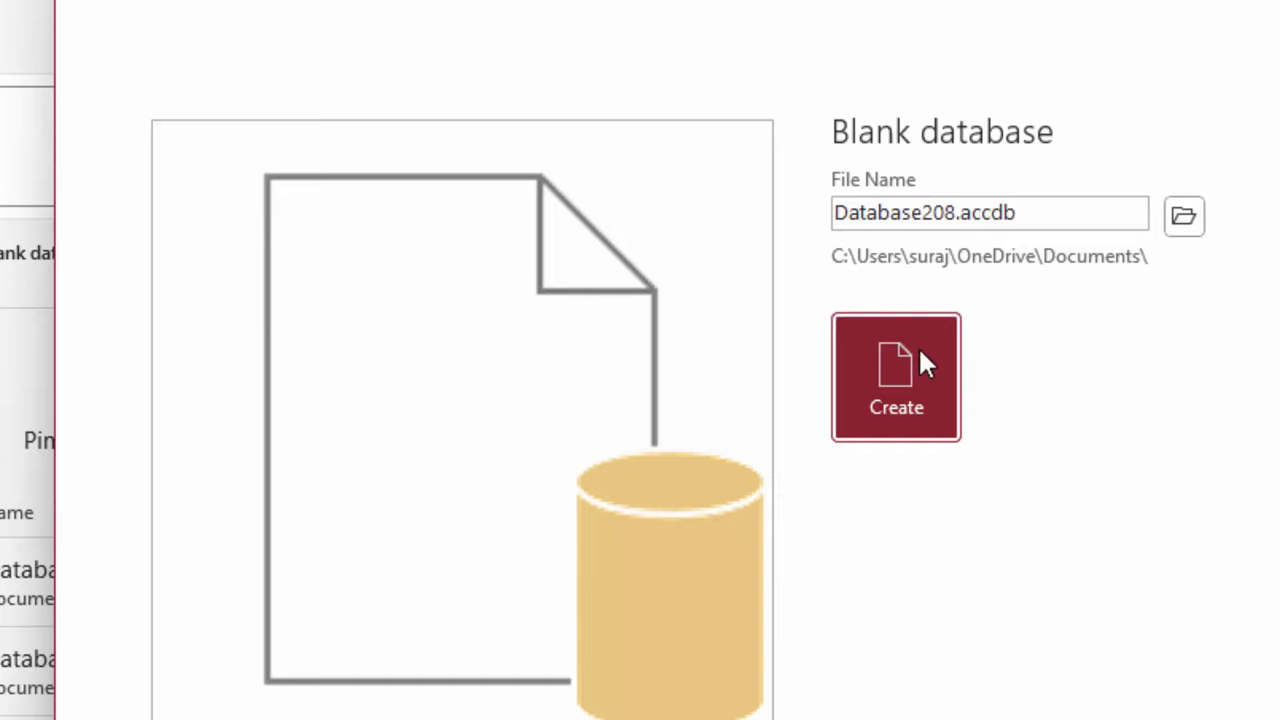
left_click(907, 358)
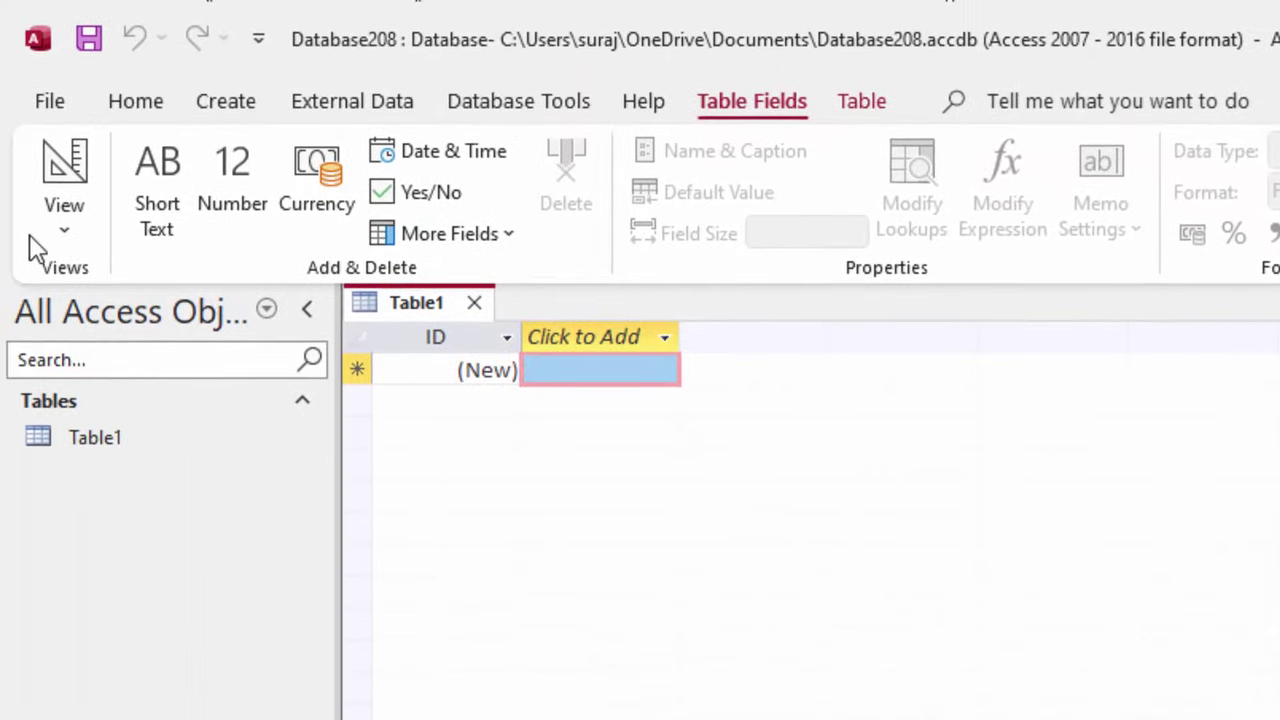
Save Table1 as 'Unit Test1' and switch it to Design view.
left_click(72, 165)
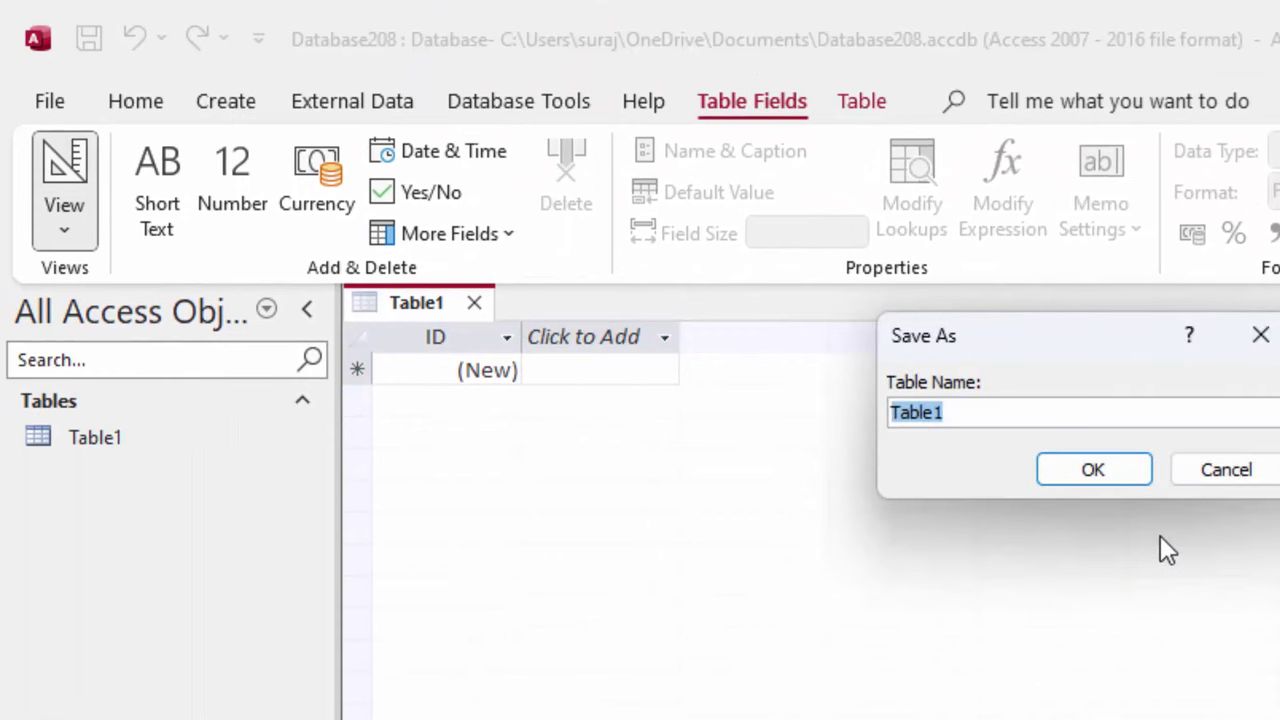
key("BackSpace")
type("Unit")
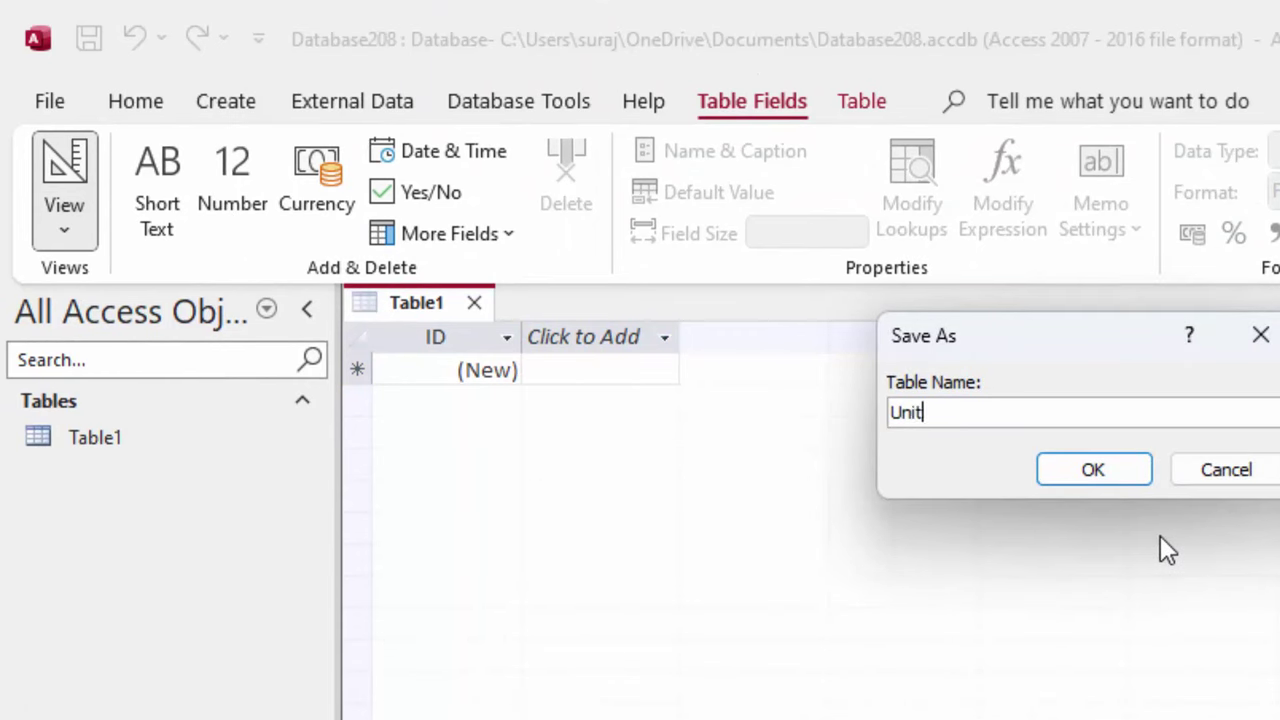
type("Tes")
type("t1")
left_click(1088, 474)
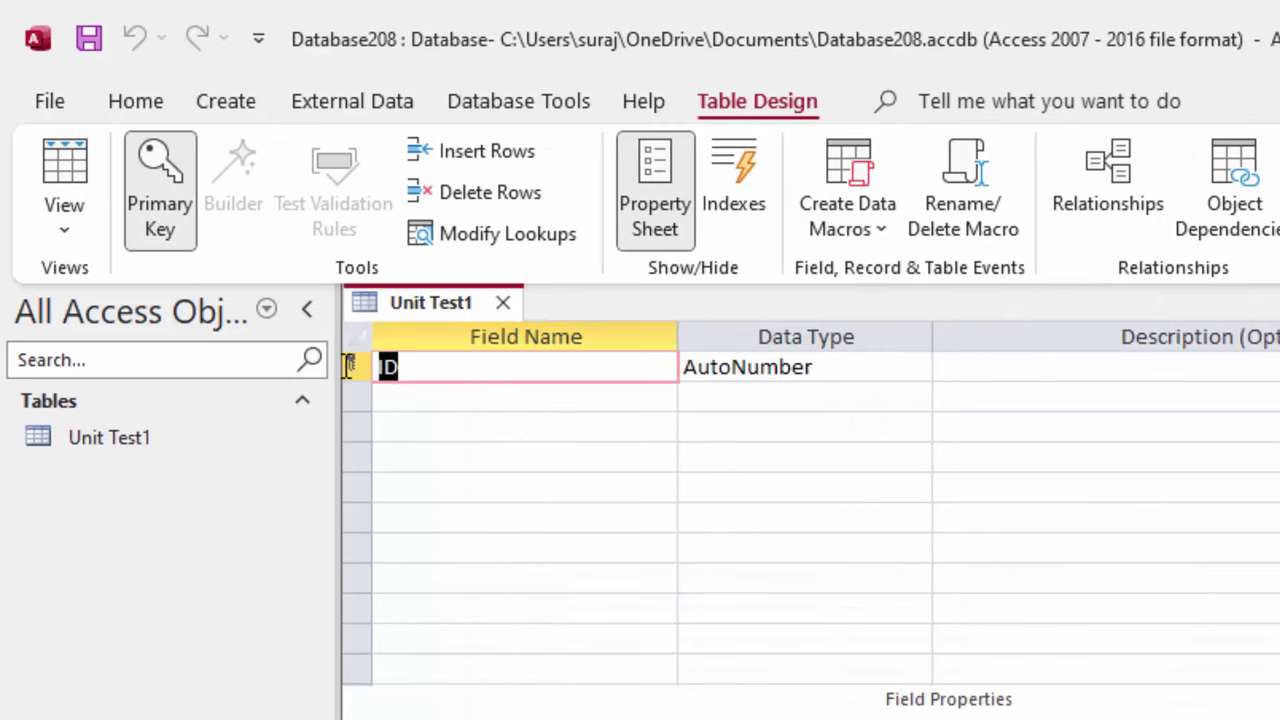
Rename the ID field to Roll Number and add Name of Students, Computer and English fields.
key("BackSpace")
type("Roll")
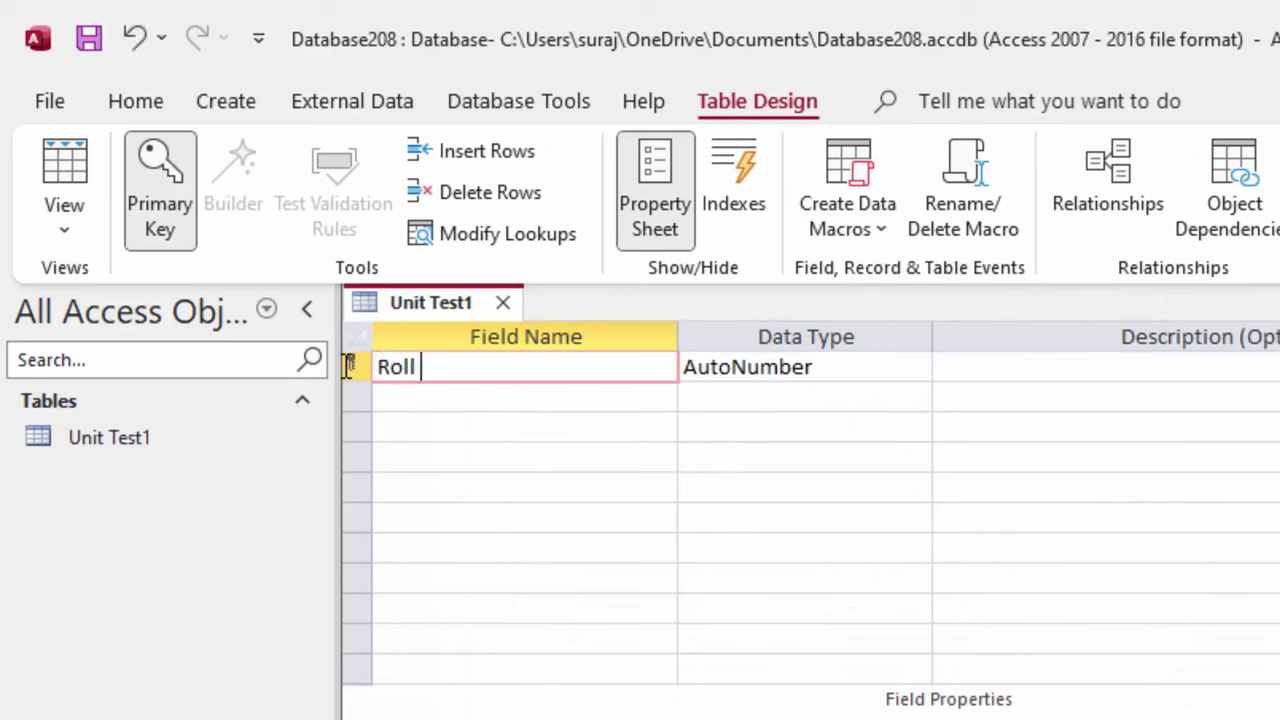
type(" Number")
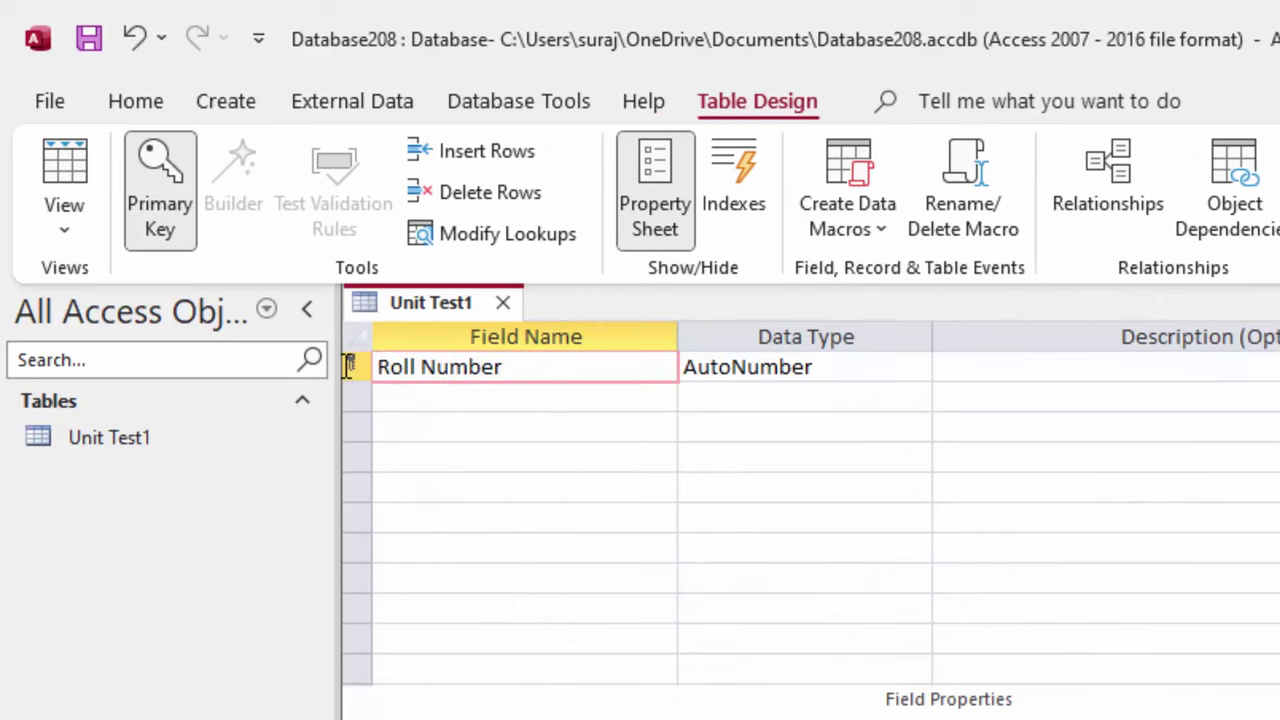
left_click(576, 403)
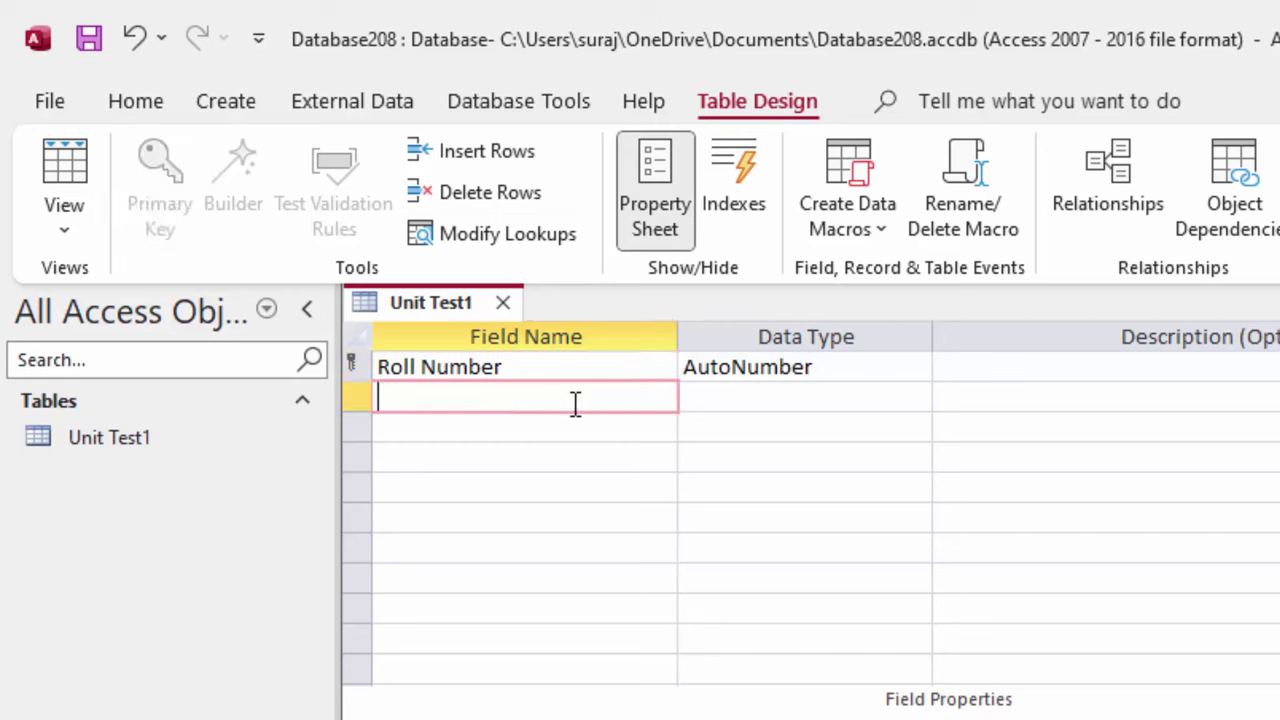
type("Name of ")
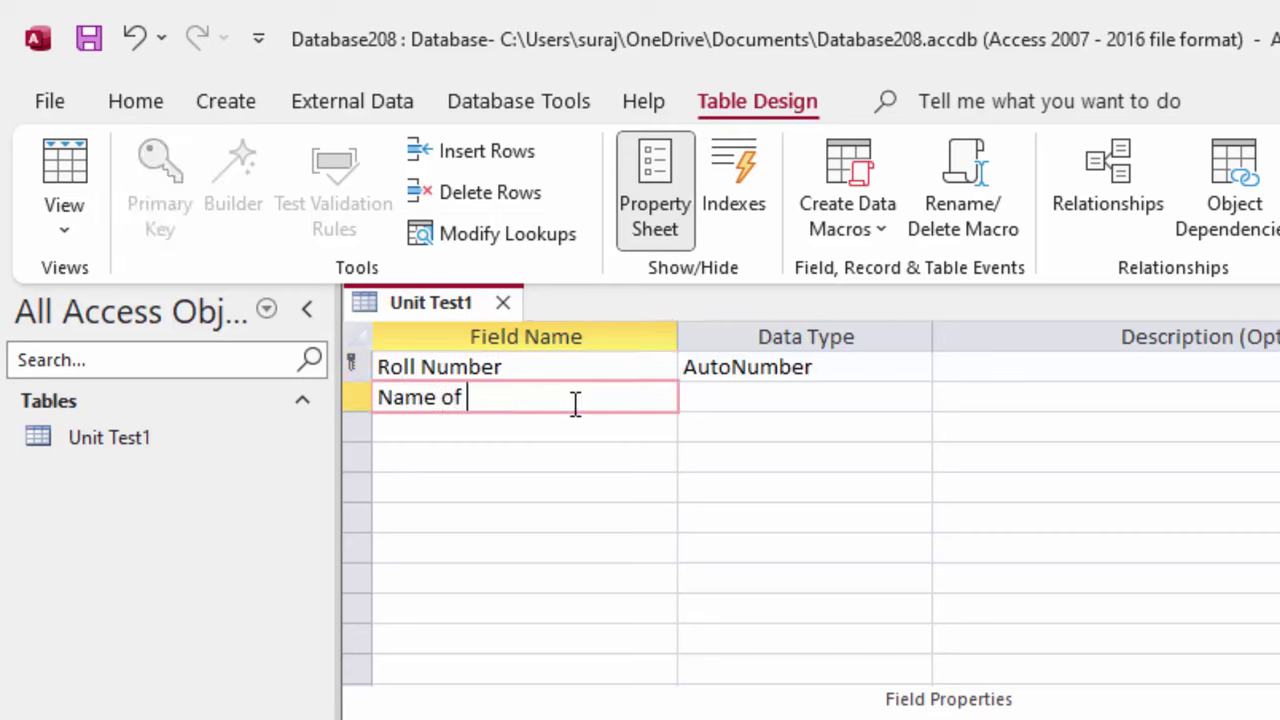
type("Student")
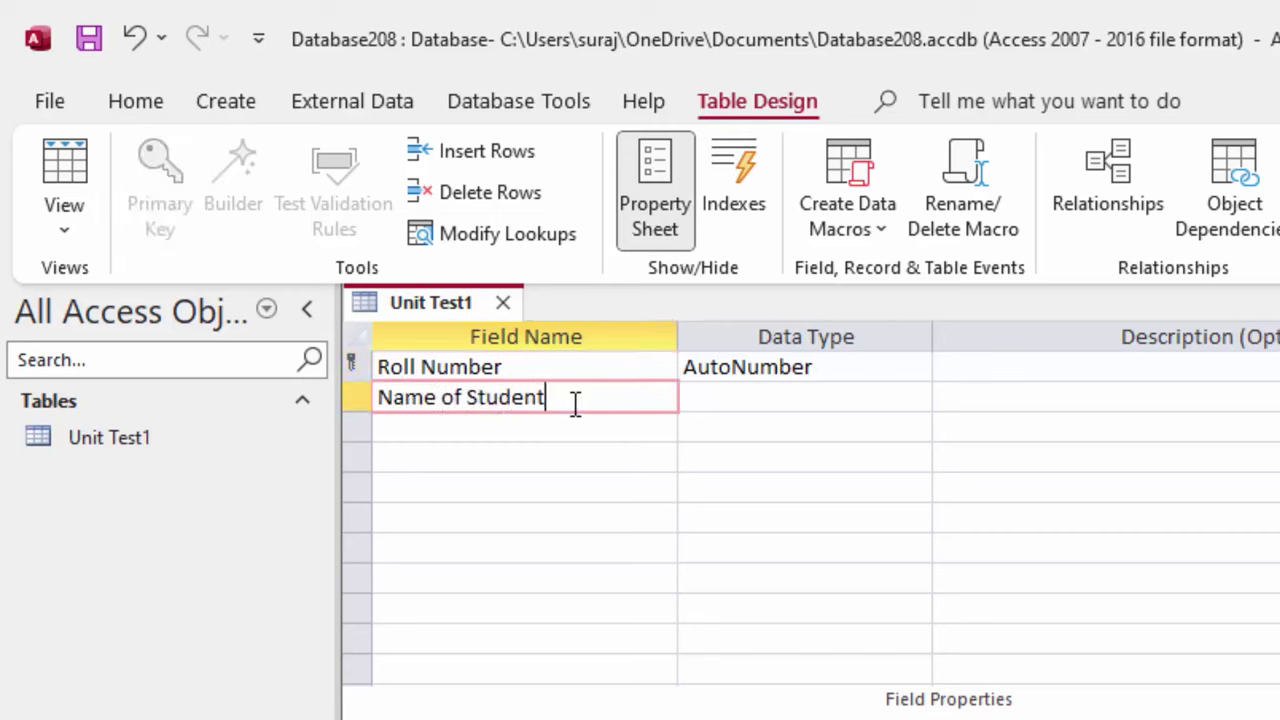
type("s")
left_click(748, 400)
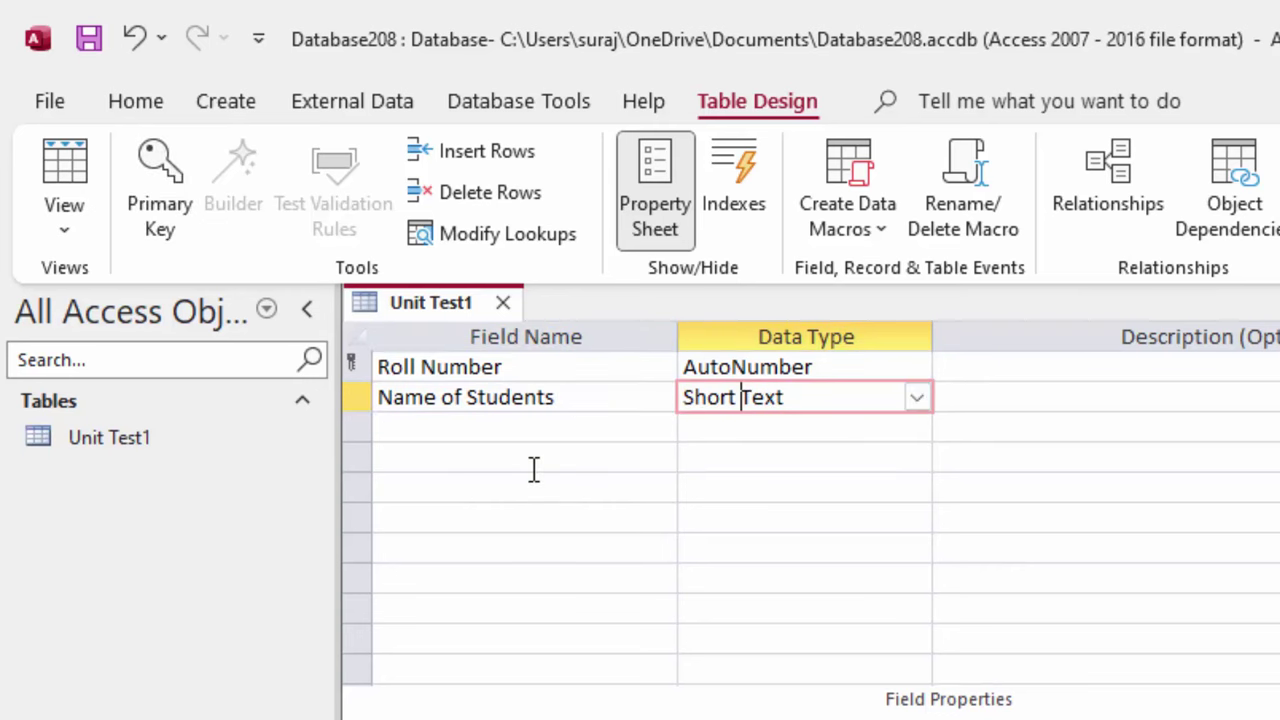
left_click(540, 427)
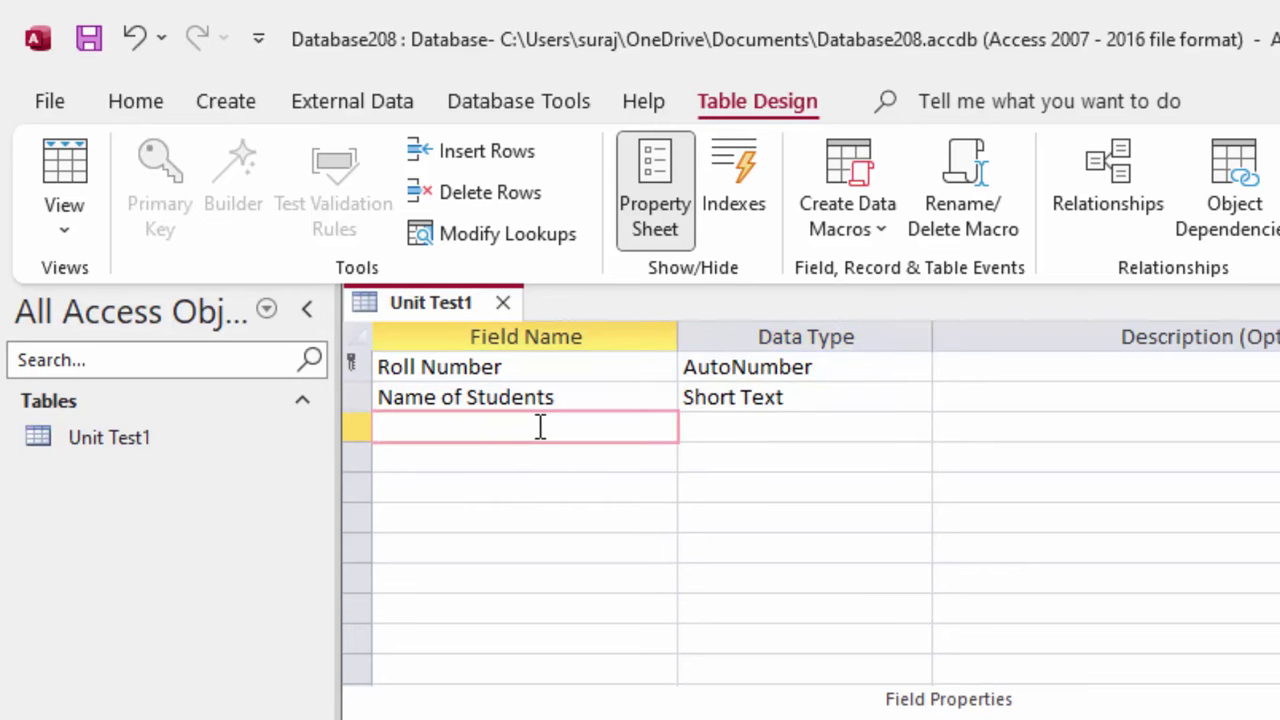
type("Compute")
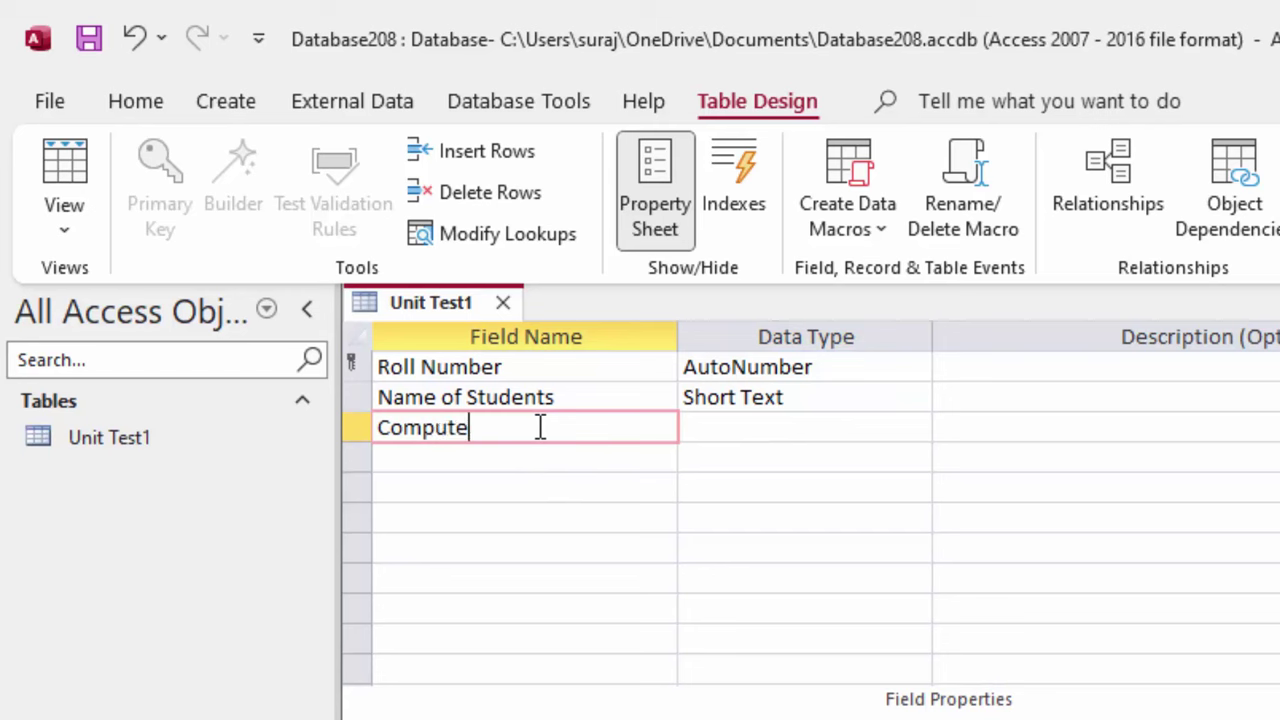
type("r")
key("Tab")
key("Tab")
key("Tab")
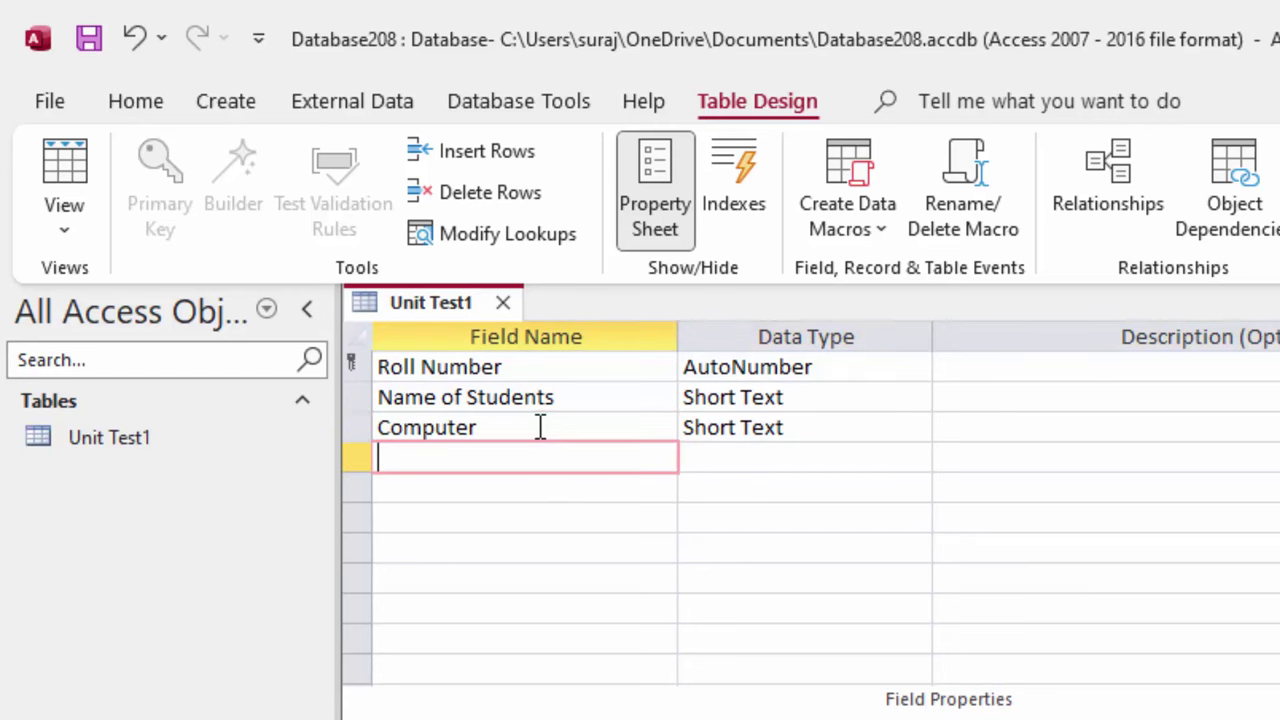
type("Englis")
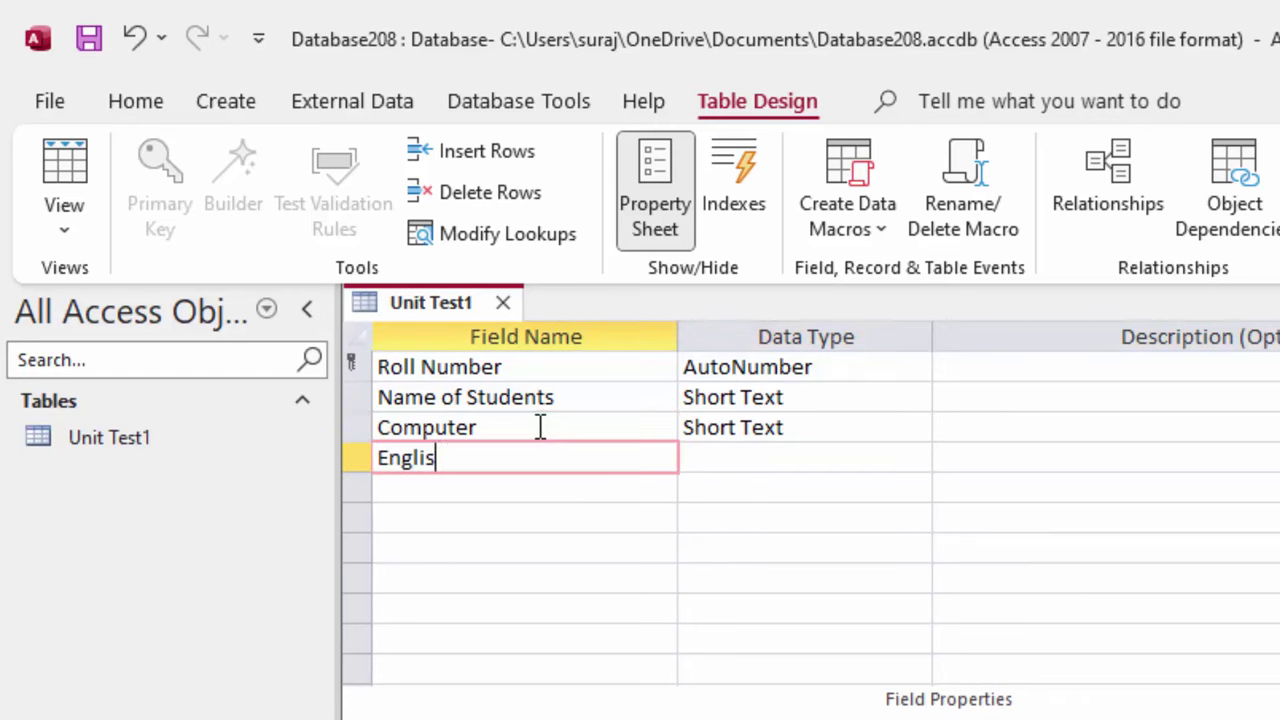
type("h")
key("Tab")
key("Tab")
Add the Hindi, Sst, Science and Total fields as Short Text.
key("Tab")
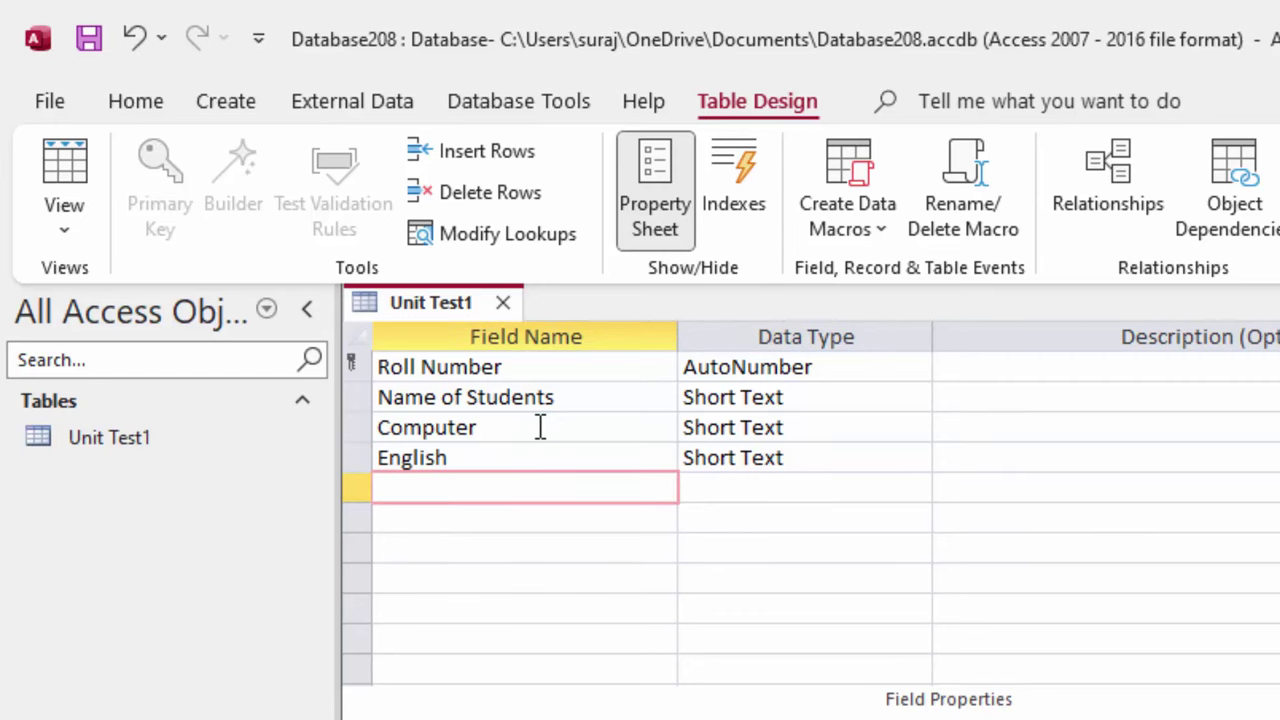
type("Hind")
type("i")
key("Tab")
key("Tab")
key("Tab")
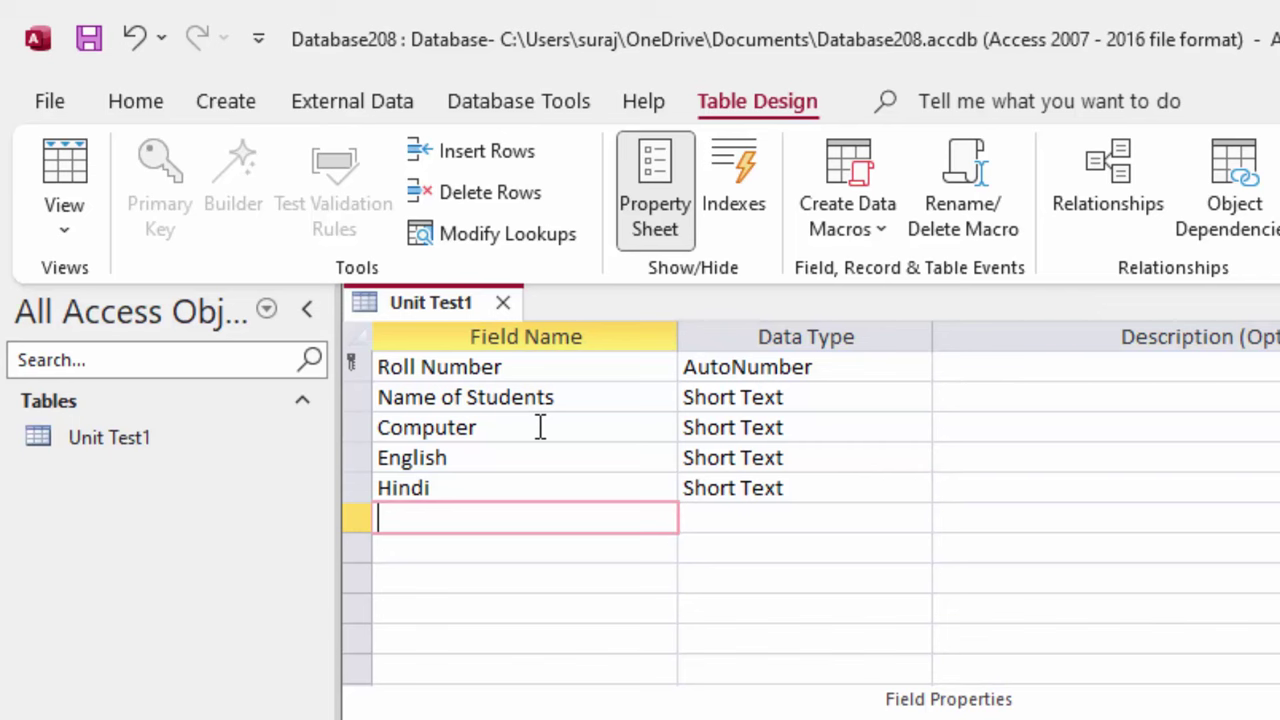
type("Sst")
left_click(855, 520)
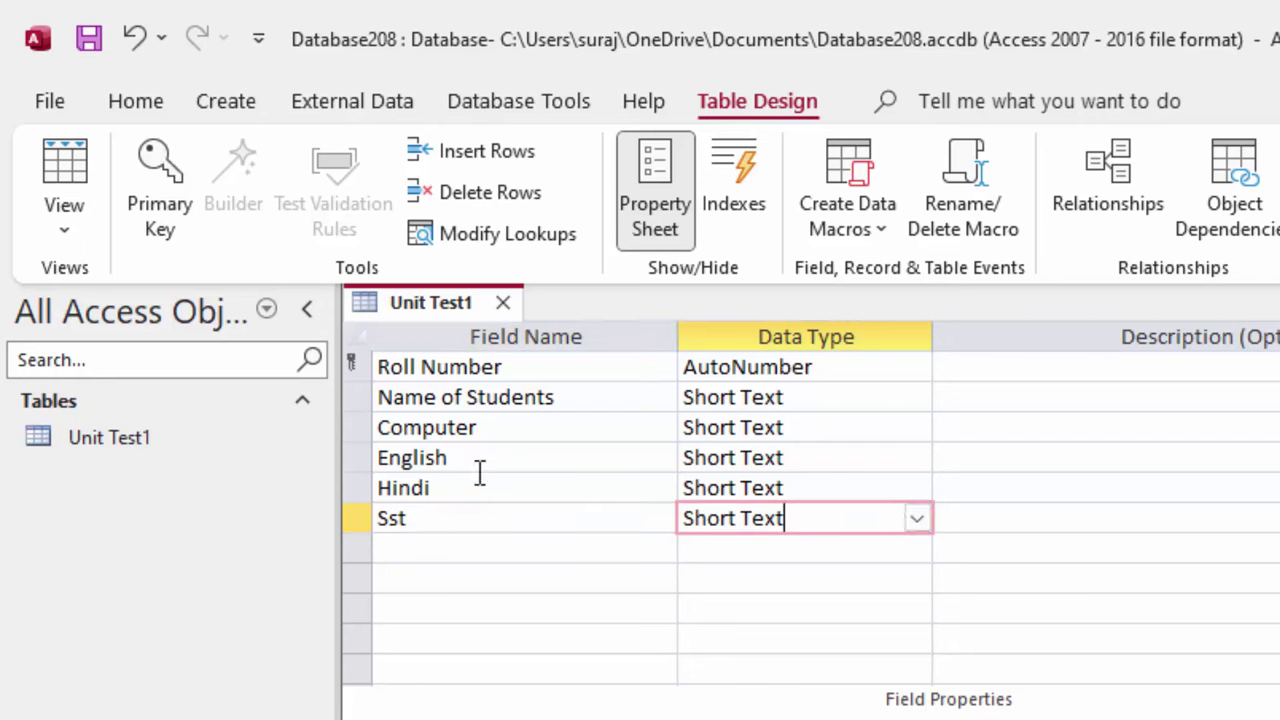
left_click(449, 551)
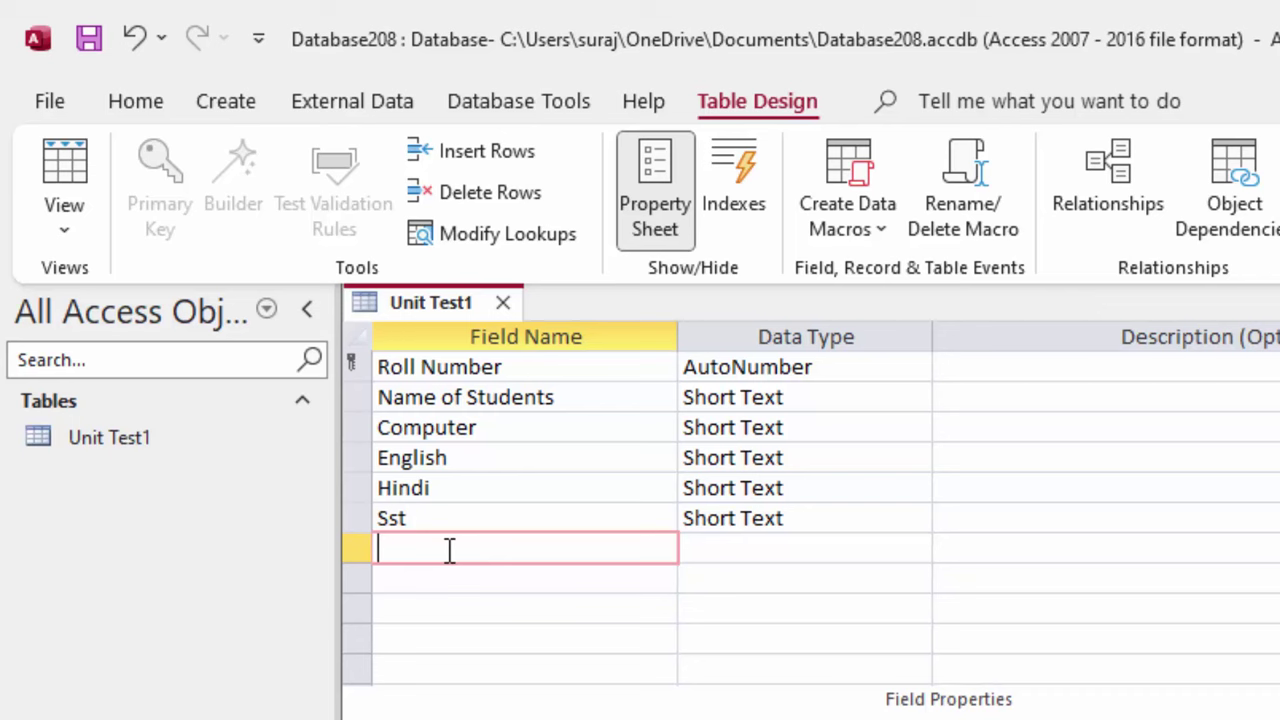
type("Sci")
type("en")
key("BackSpace")
type("nce")
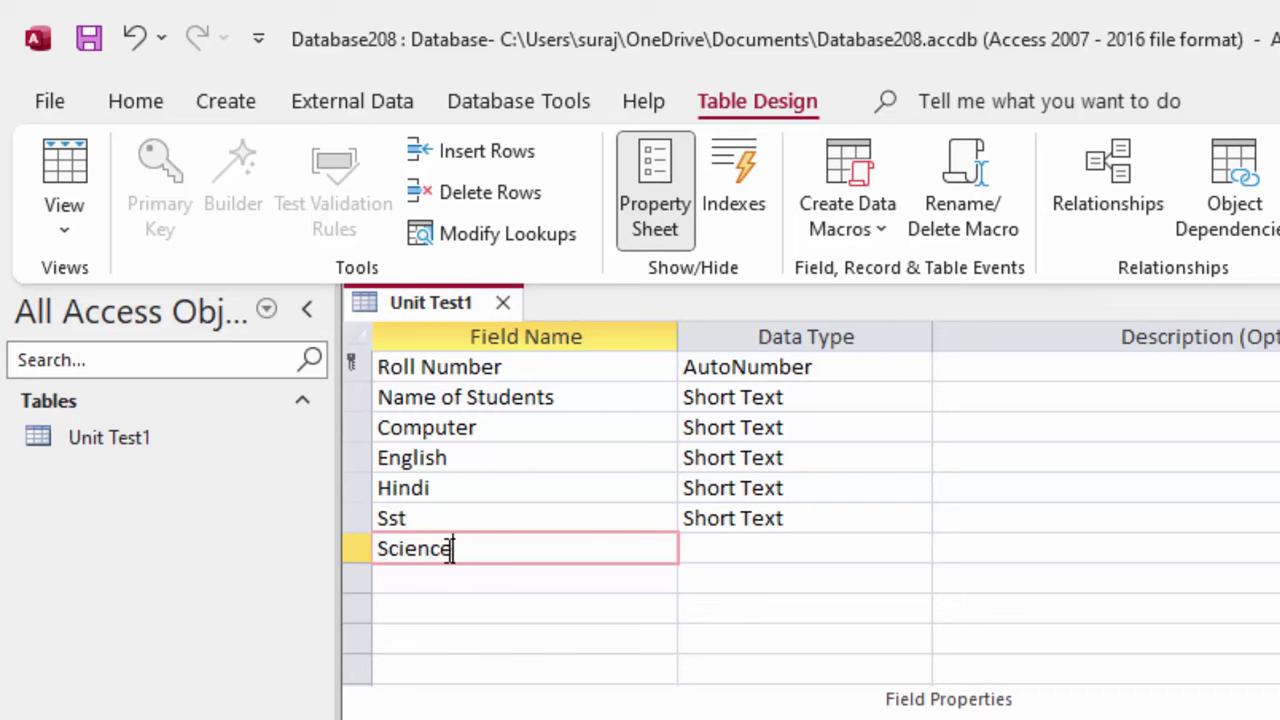
key("Tab")
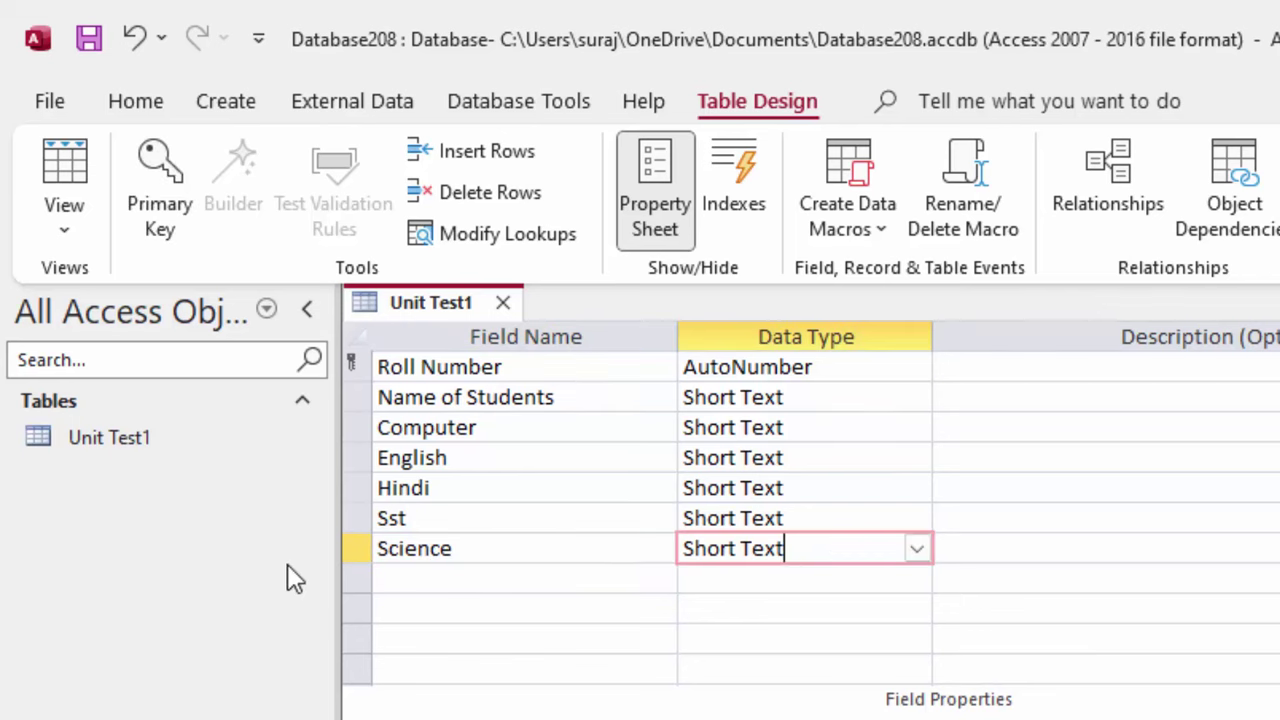
left_click(434, 580)
type("T")
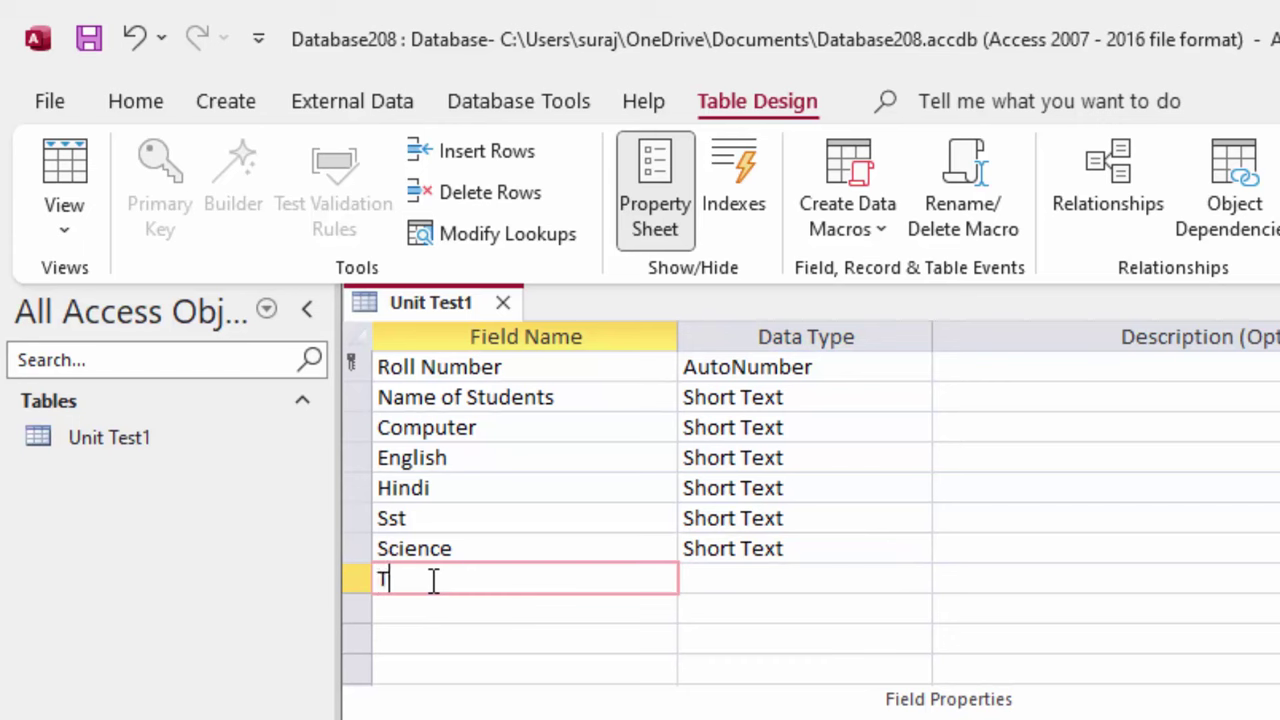
type("otal")
left_click(889, 580)
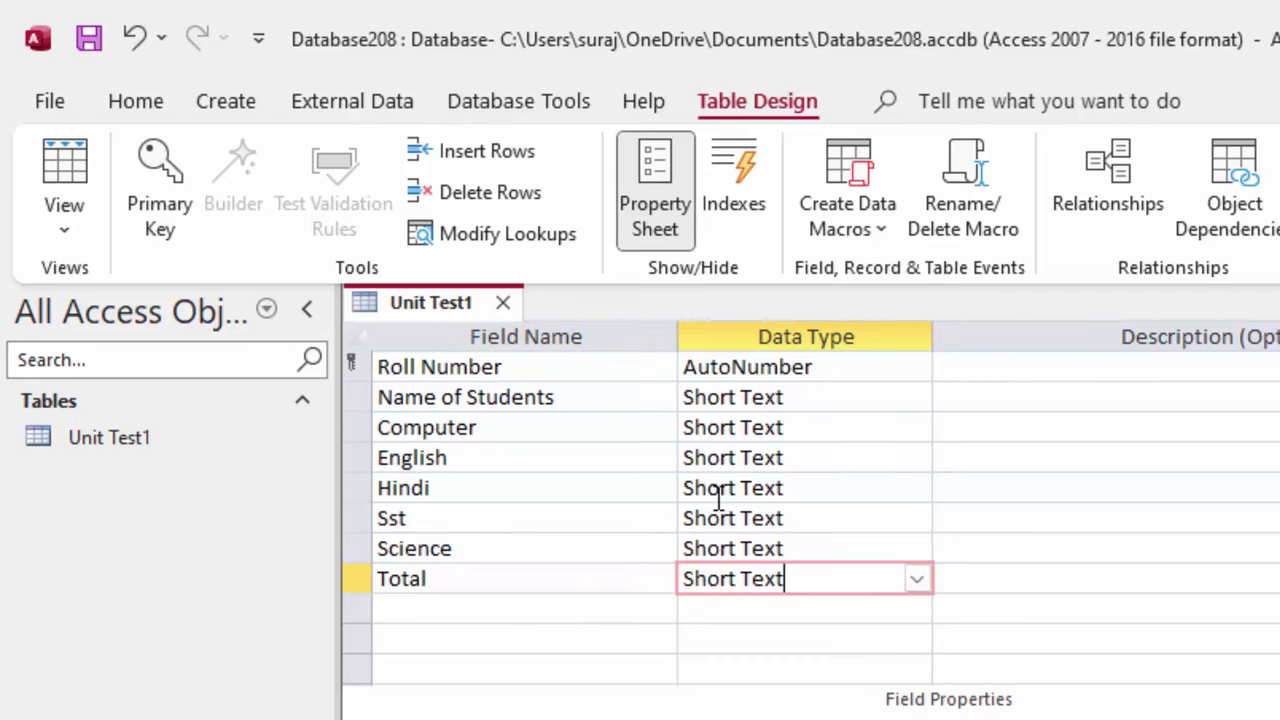
Set the Computer, English and Hindi fields to the Number data type.
left_click(860, 428)
left_click(916, 430)
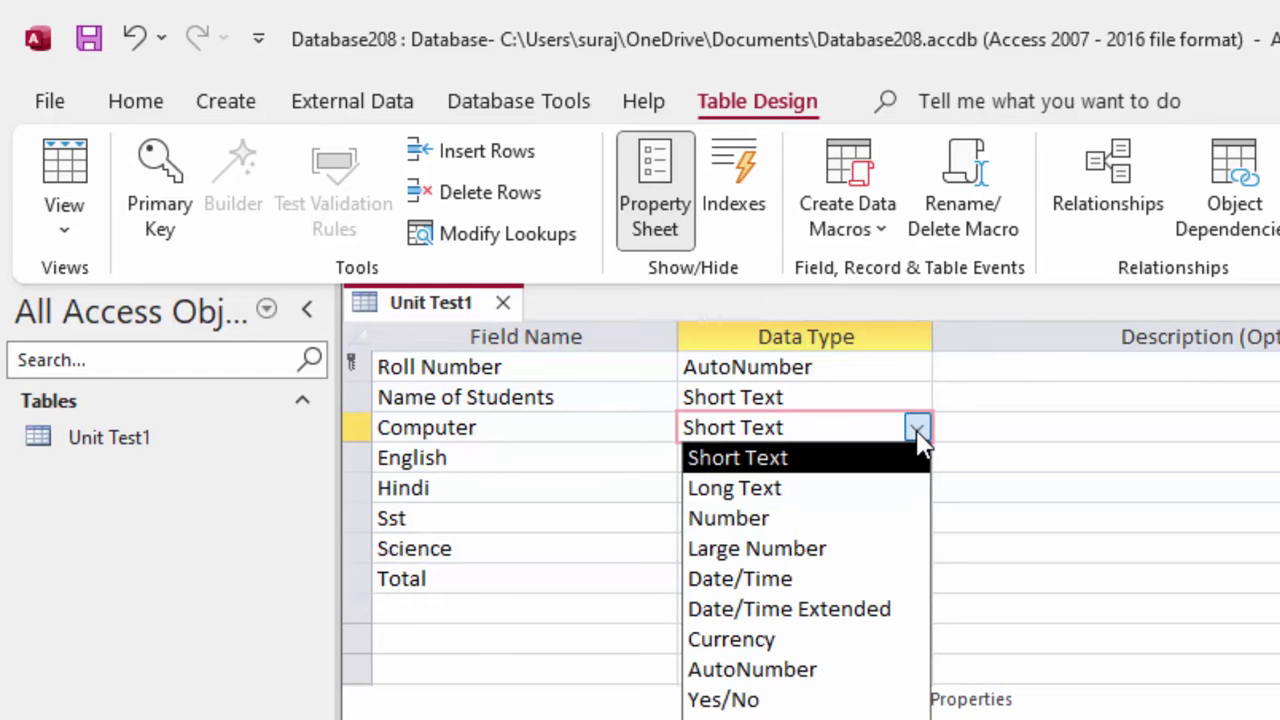
left_click(851, 518)
left_click(886, 460)
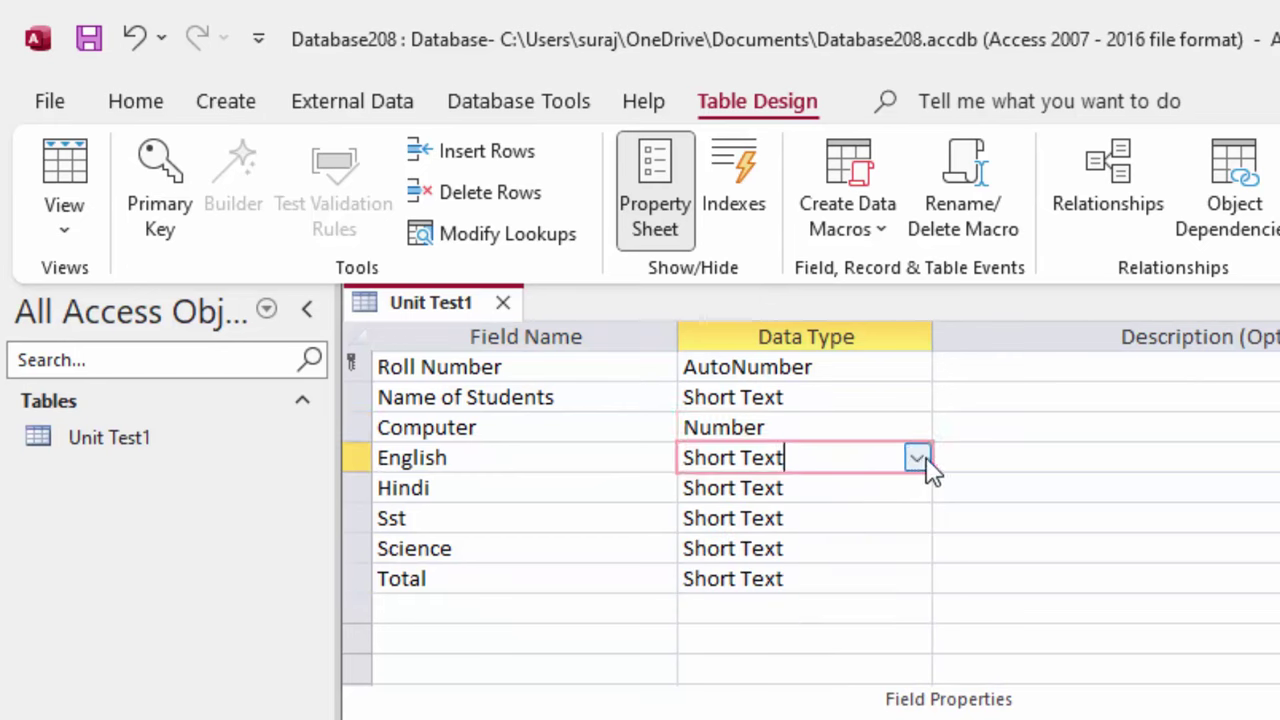
left_click(916, 457)
left_click(830, 547)
left_click(899, 487)
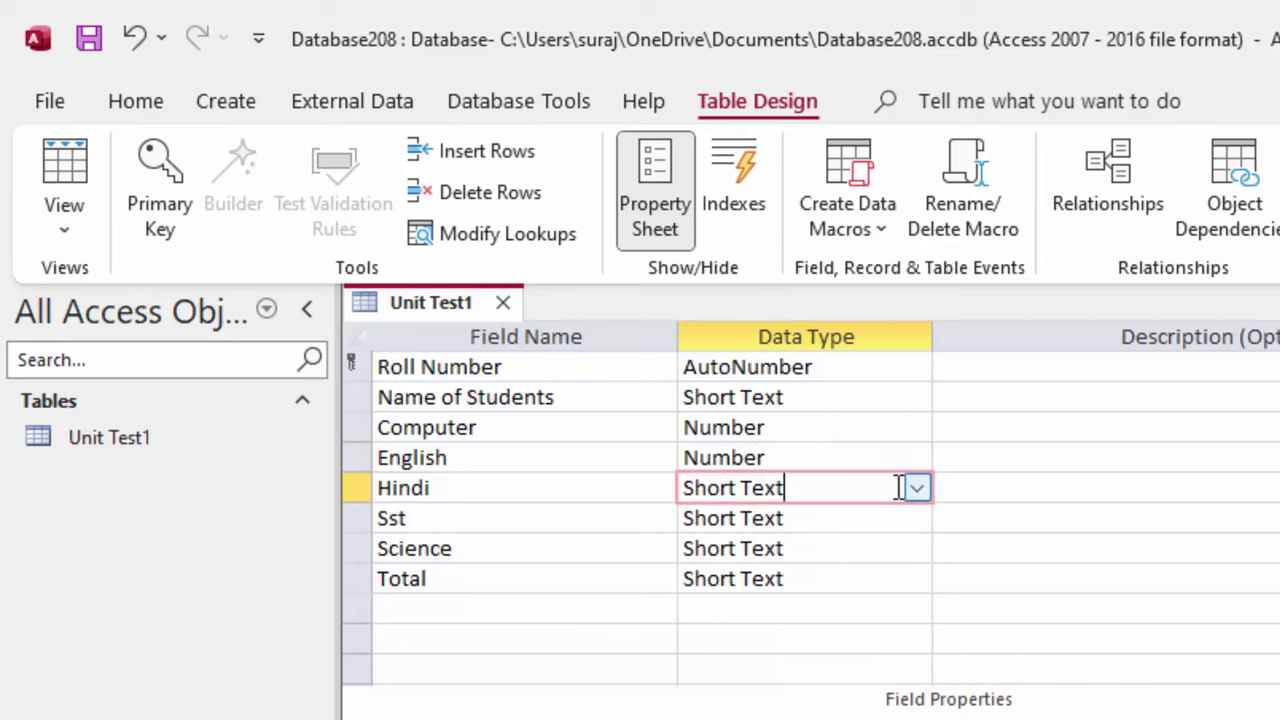
left_click(916, 487)
left_click(843, 576)
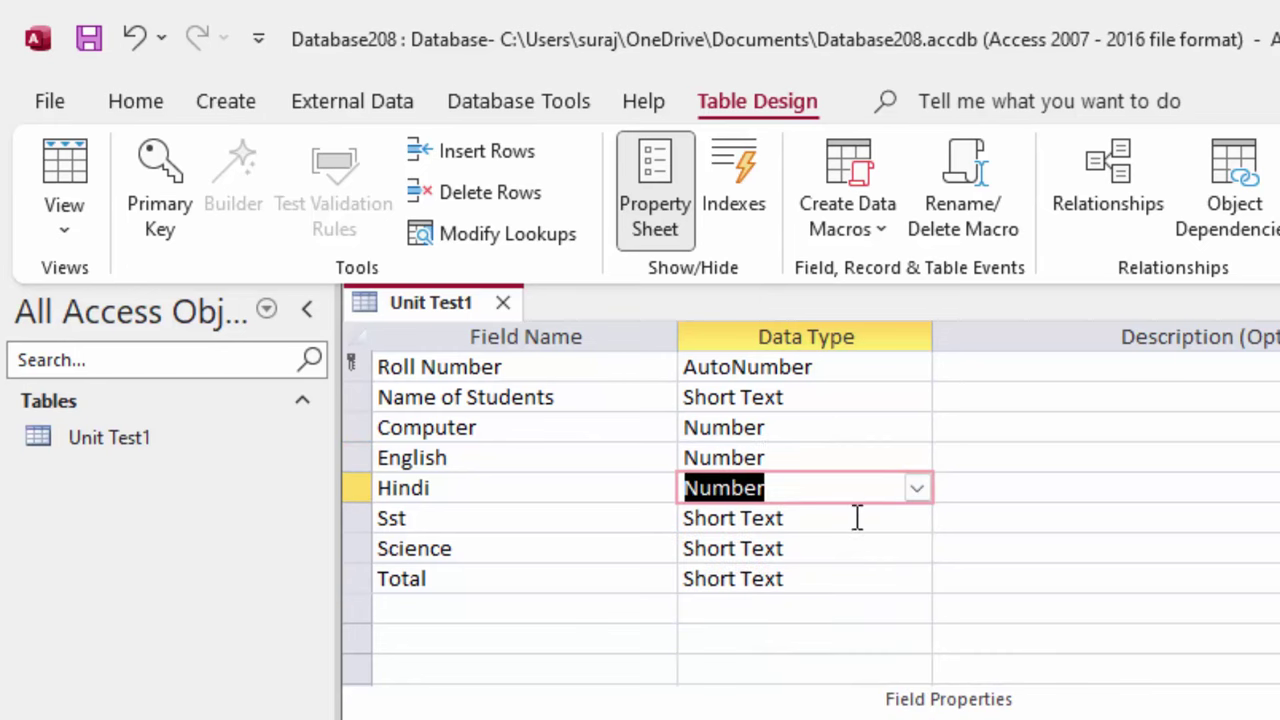
Set the Sst and Science fields to the Number data type.
left_click(869, 520)
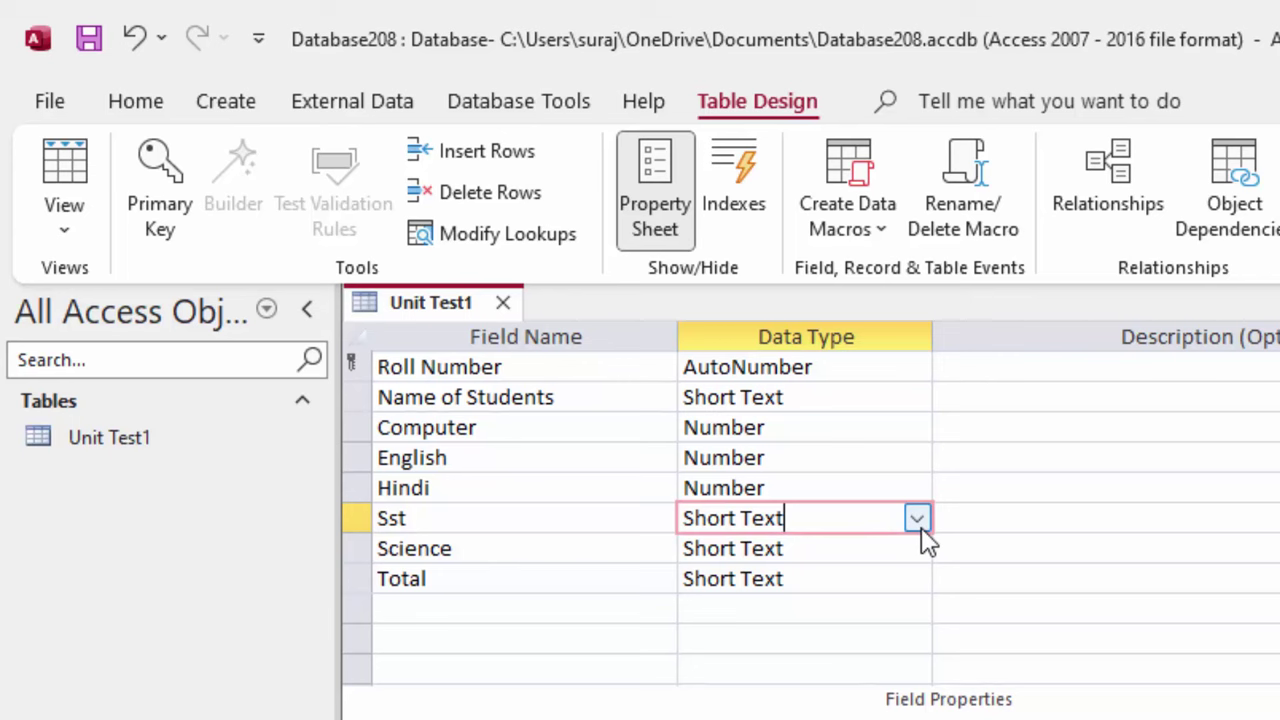
left_click(919, 520)
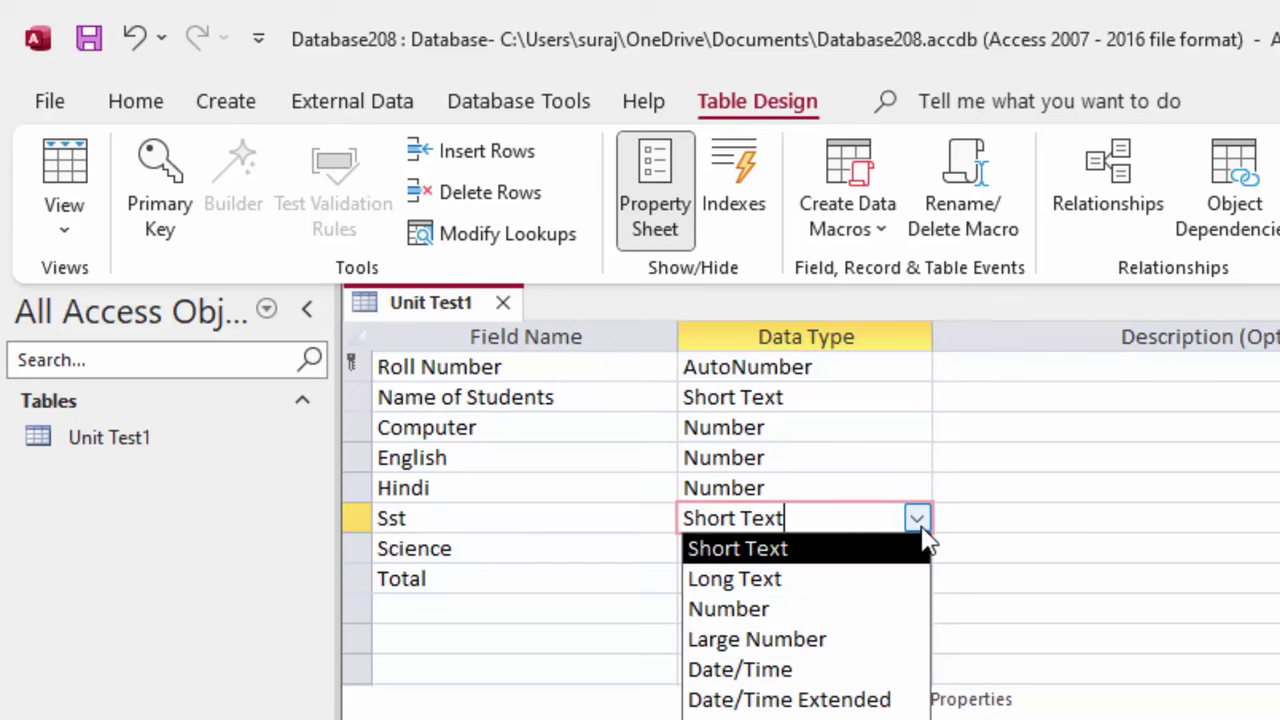
left_click(846, 612)
left_click(850, 548)
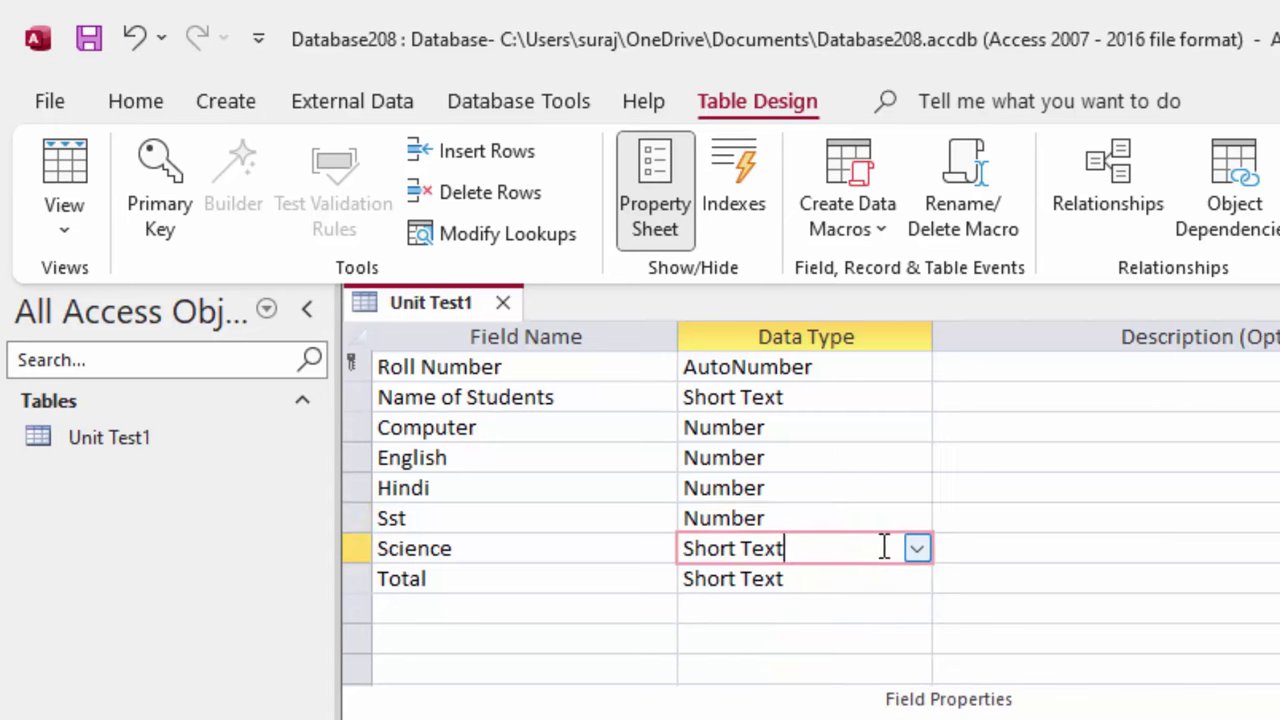
left_click(917, 548)
left_click(858, 640)
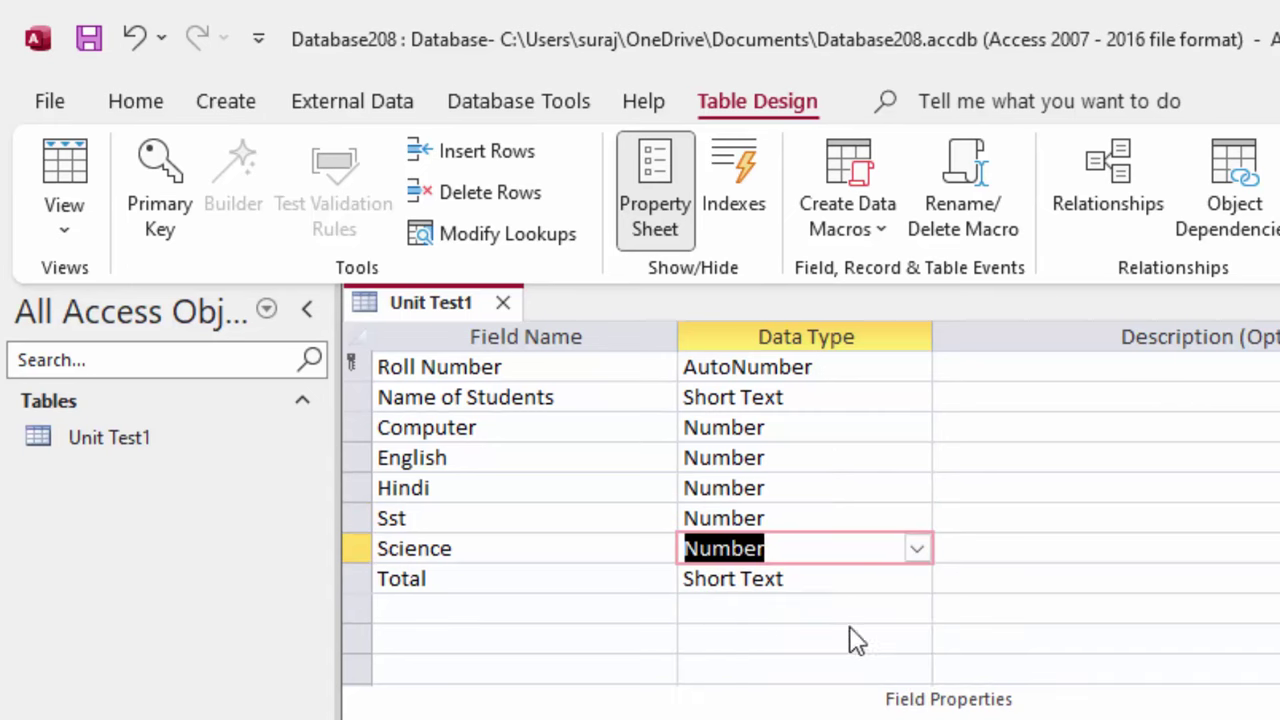
left_click(889, 580)
left_click(917, 606)
left_click(897, 578)
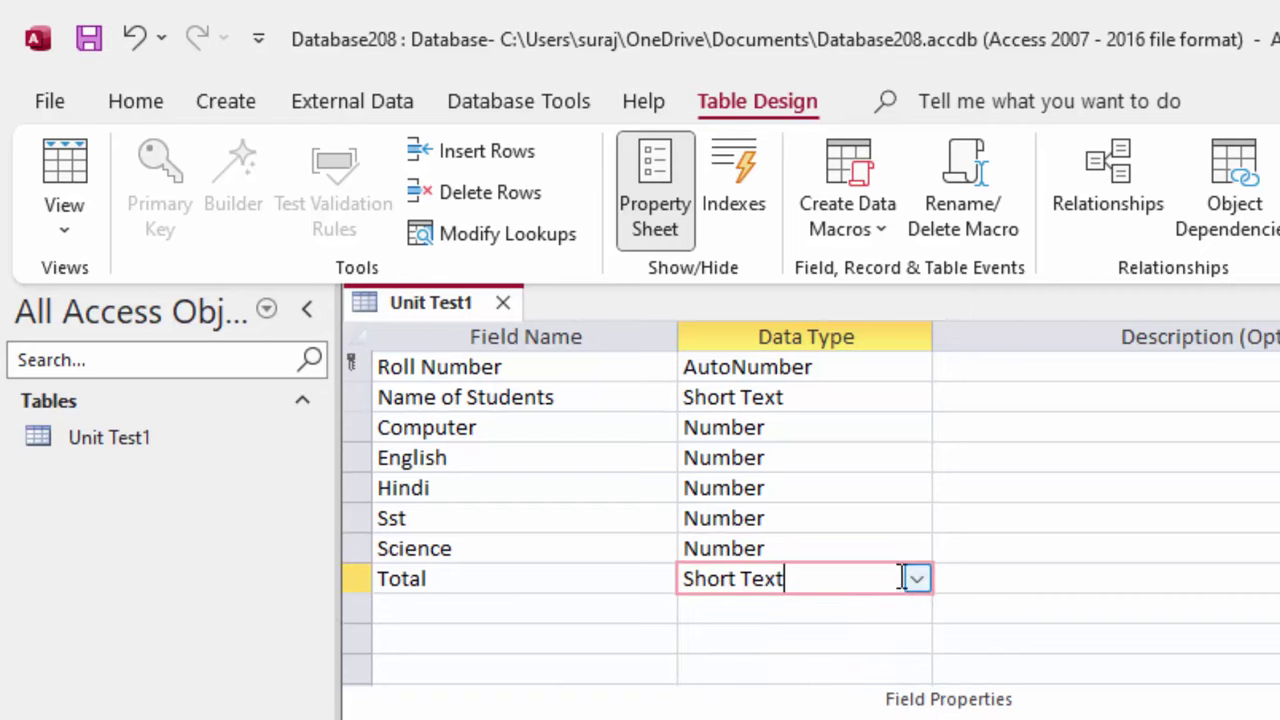
left_click(917, 578)
Make Total a Calculated field with expression [Computer]+[English]+[Hindi]+[Sst]+[Science].
left_click(740, 715)
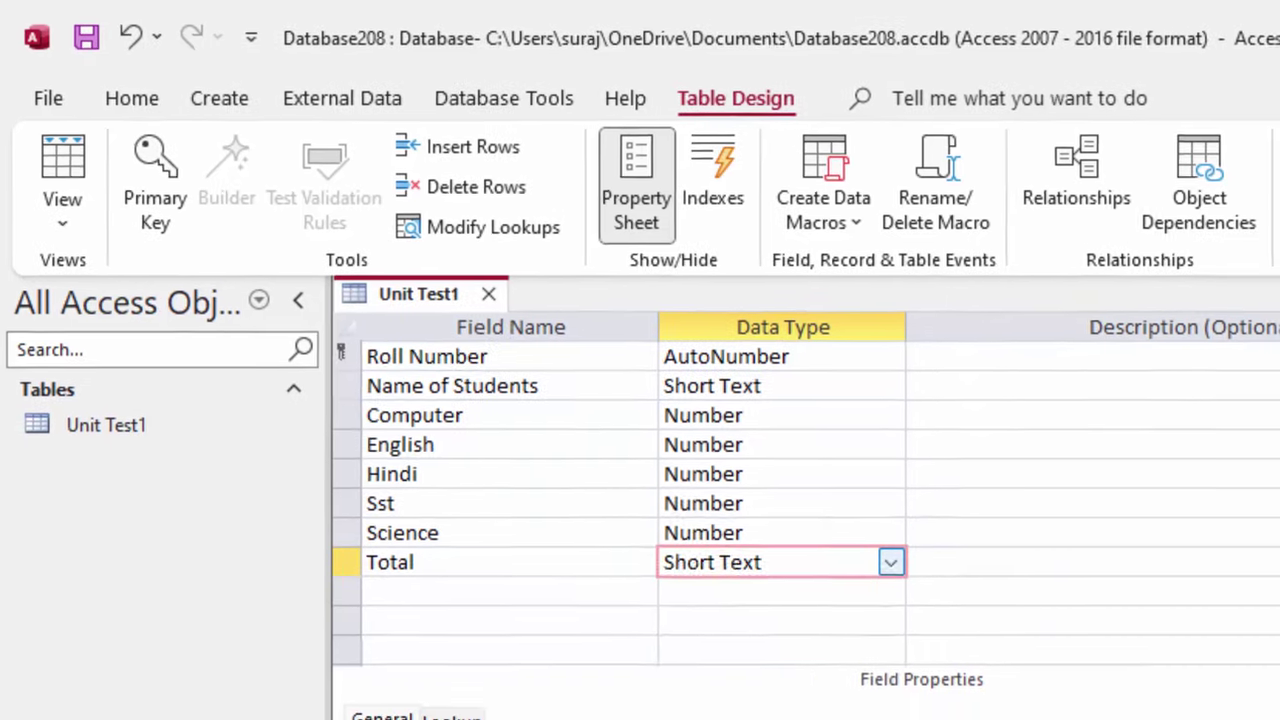
left_click_drag(900, 165, 1085, 229)
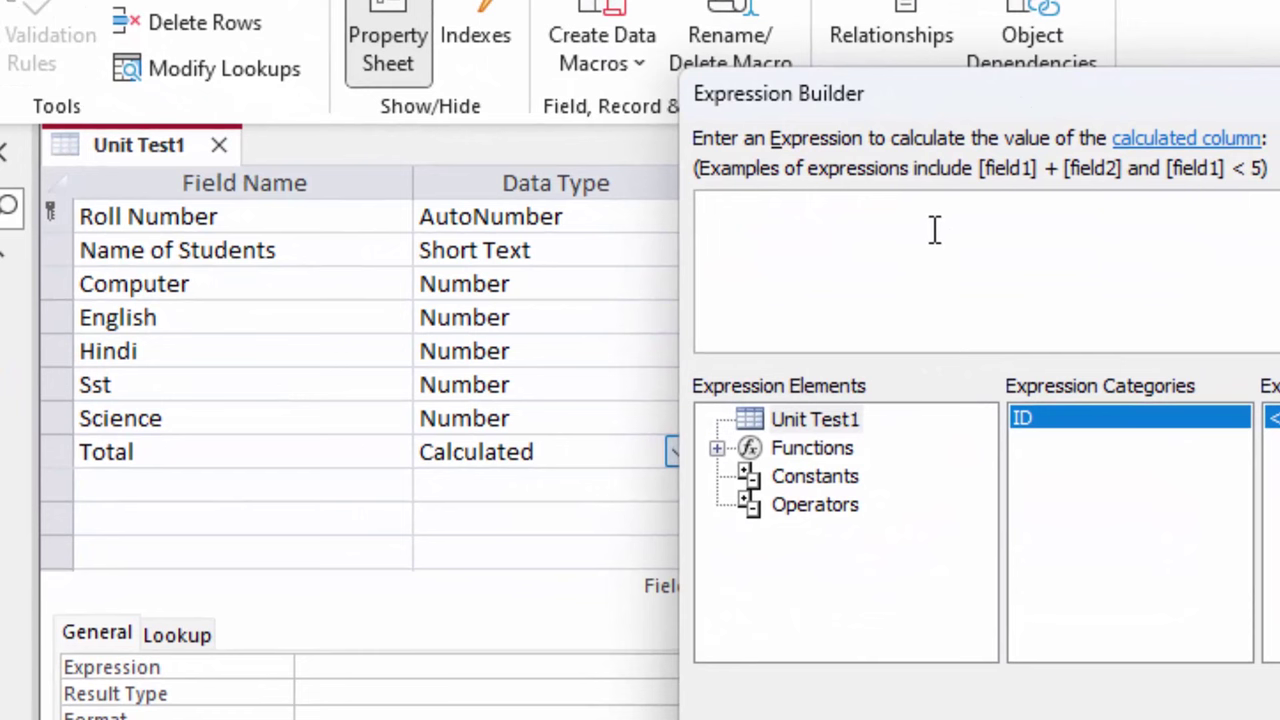
type("[")
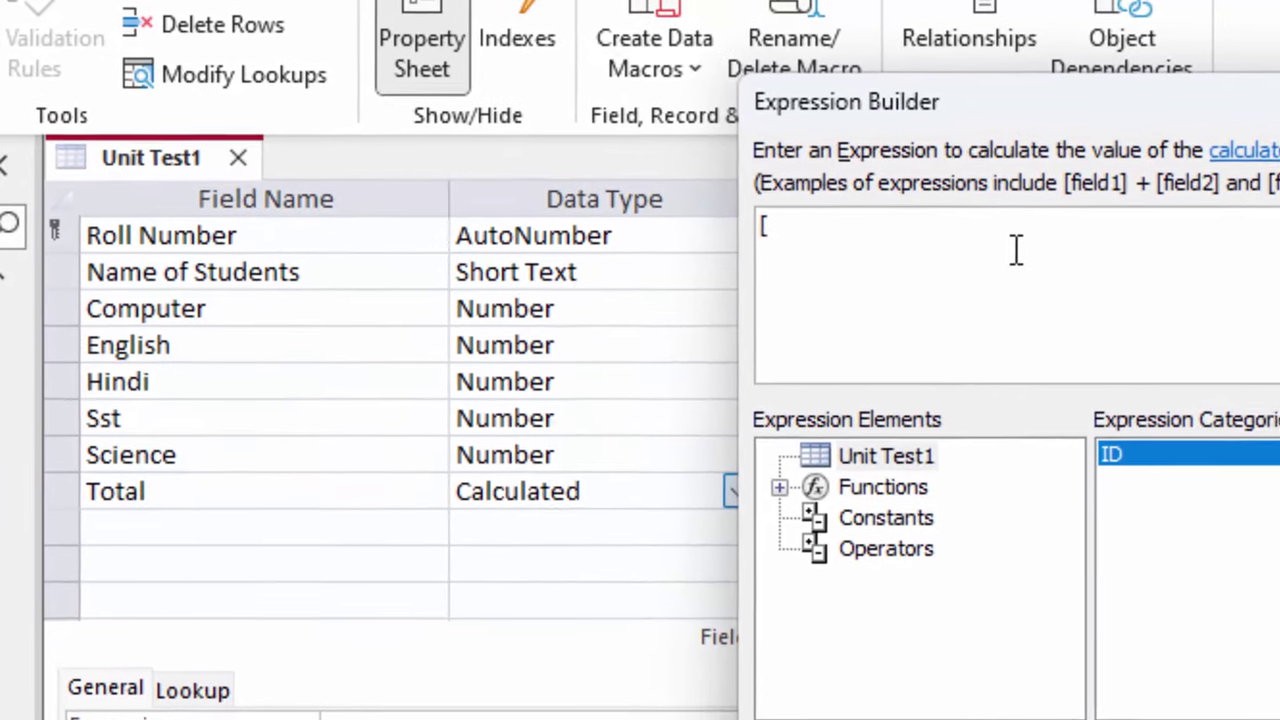
type("Com")
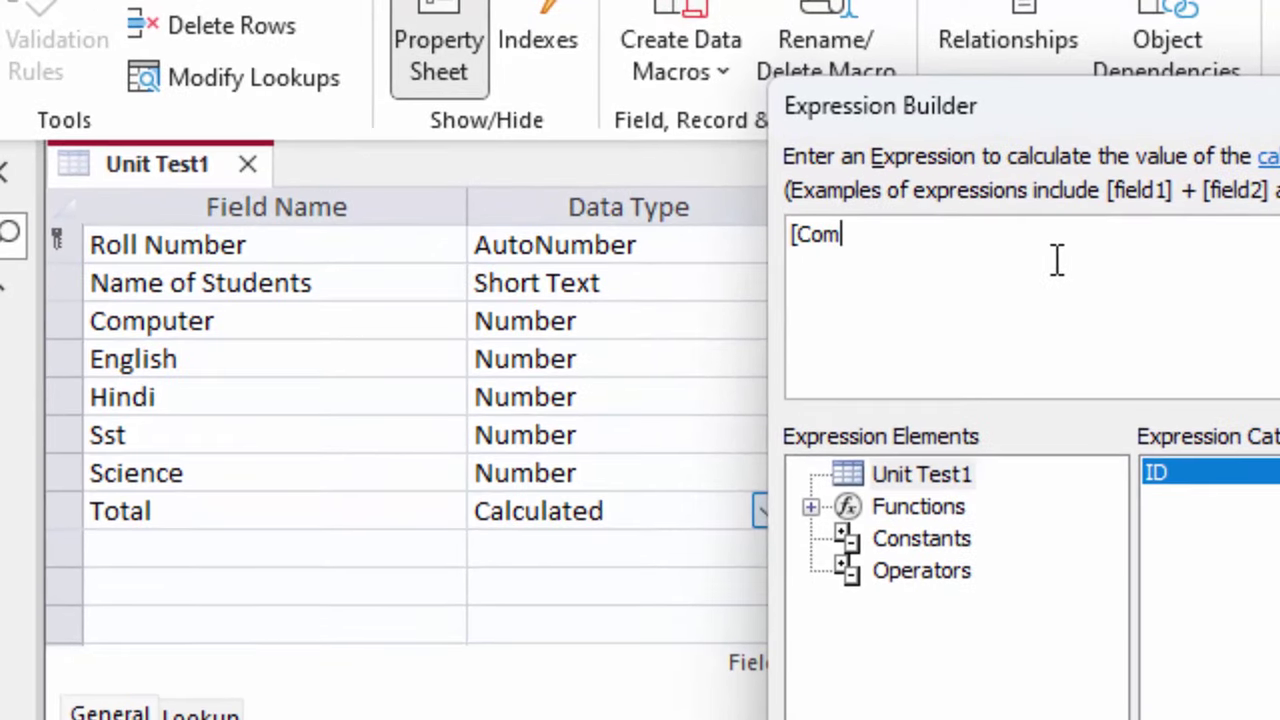
type("puter")
type("]+[")
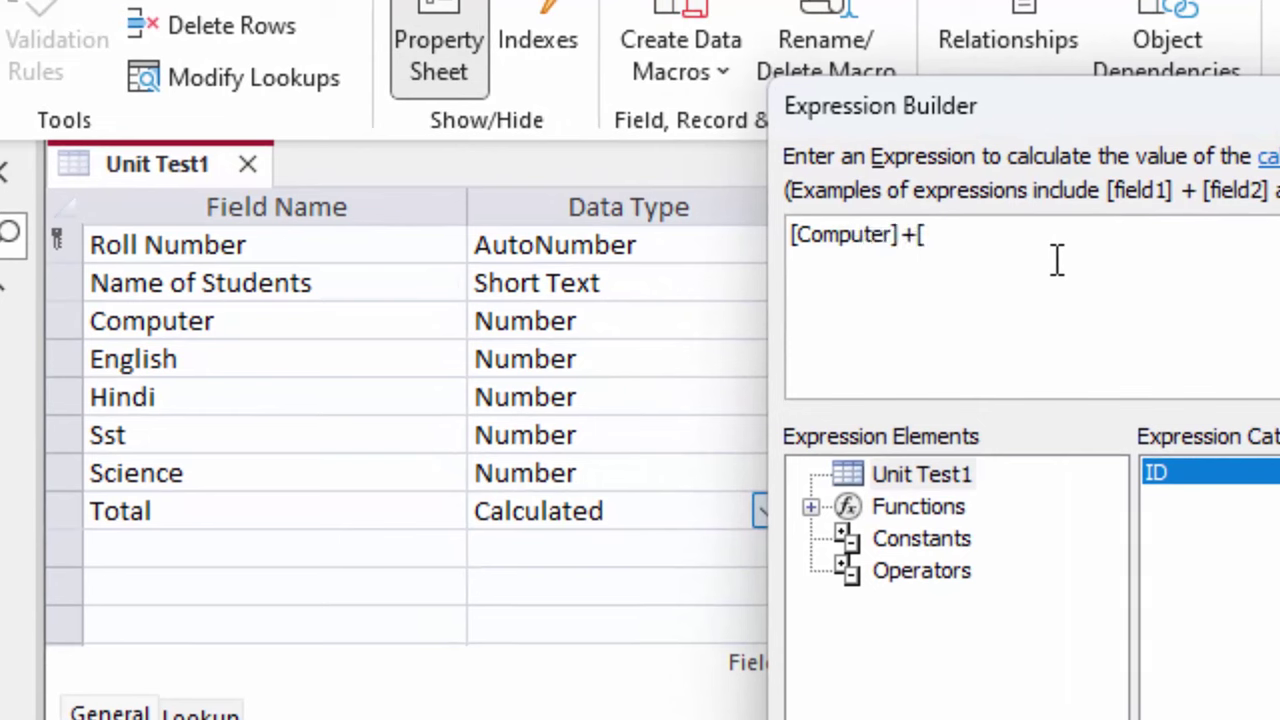
type("E")
type("nglish]")
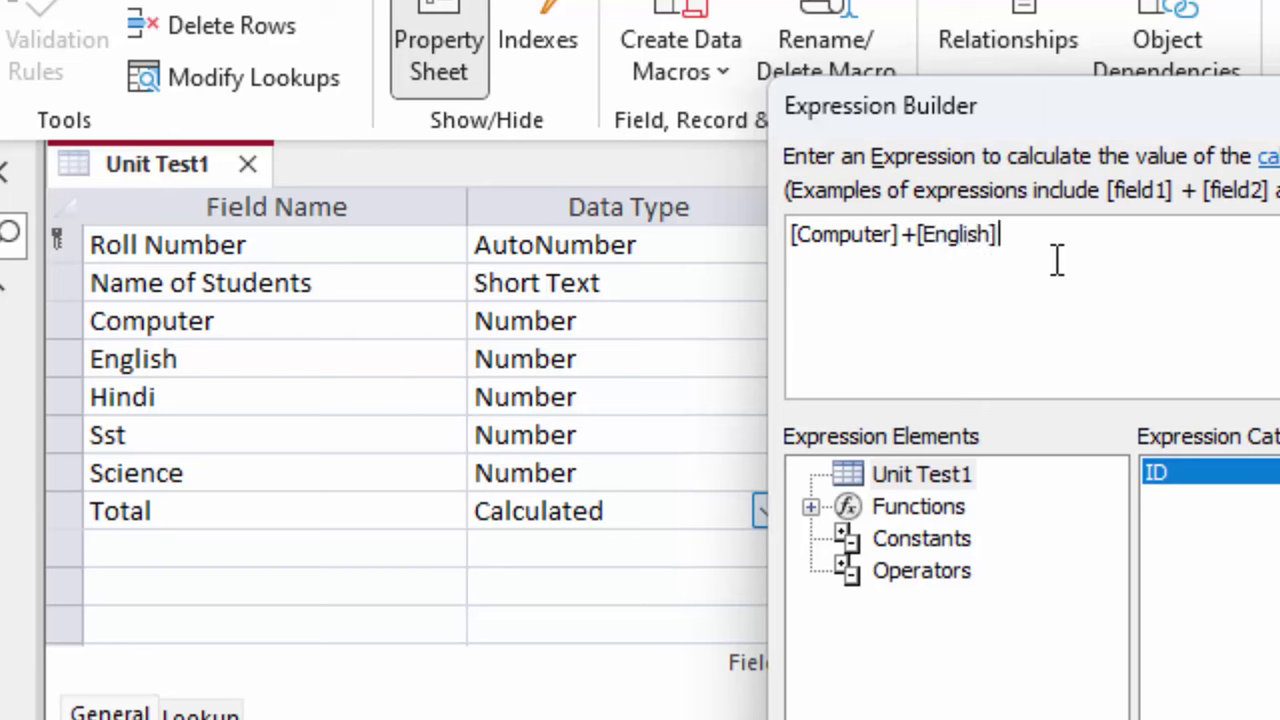
type("+[")
type("Hindi")
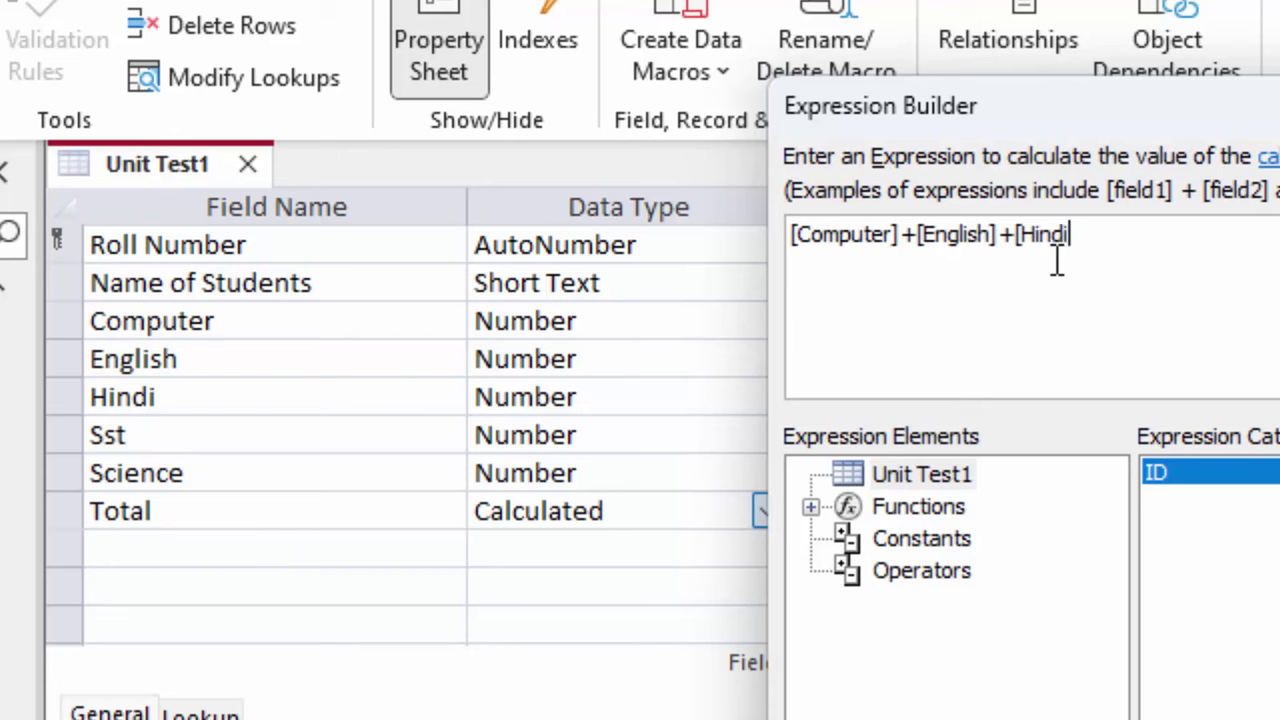
type("]")
type("+[")
type("Sst]")
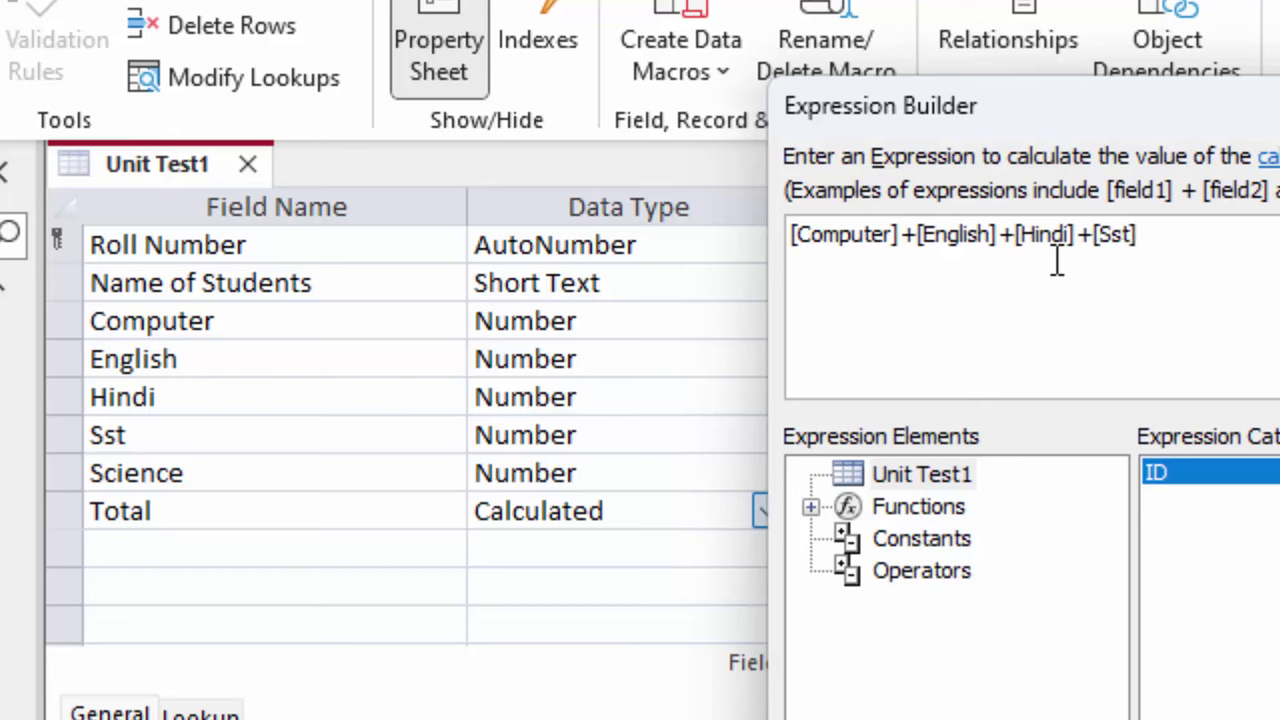
type("+[")
type(" c")
type("n")
key("BackSpace")
type("enc")
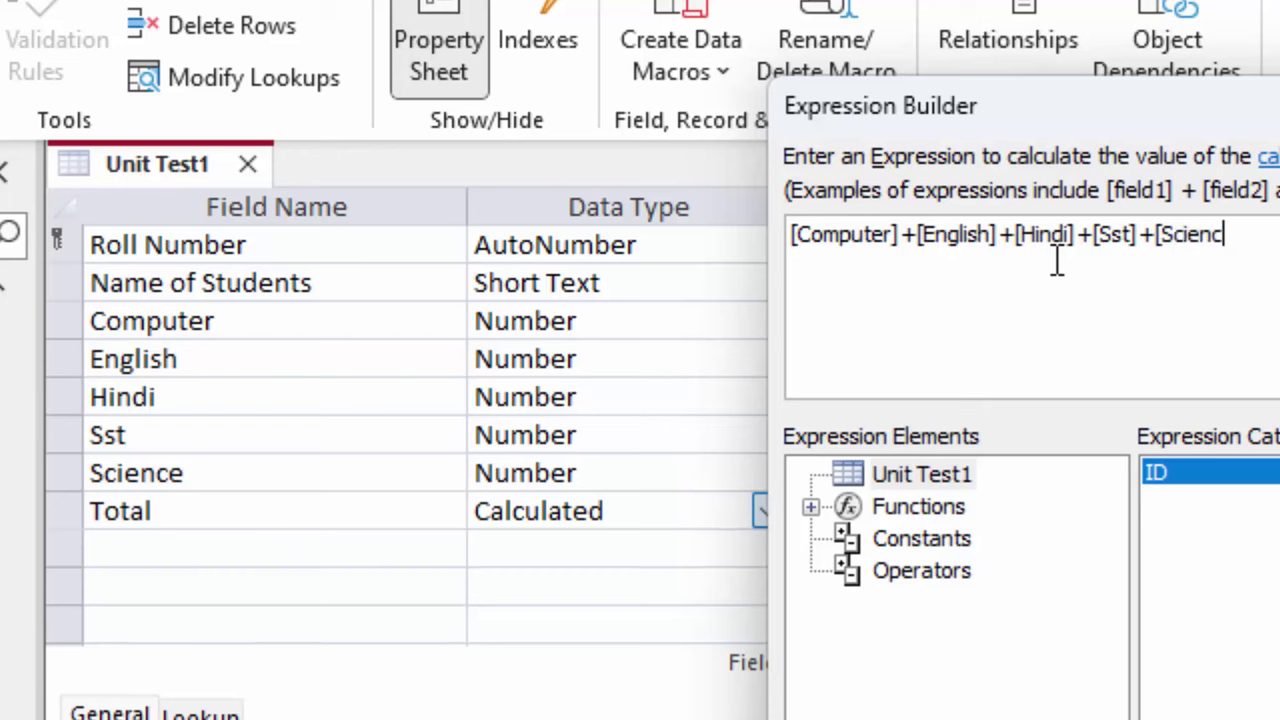
type("e]")
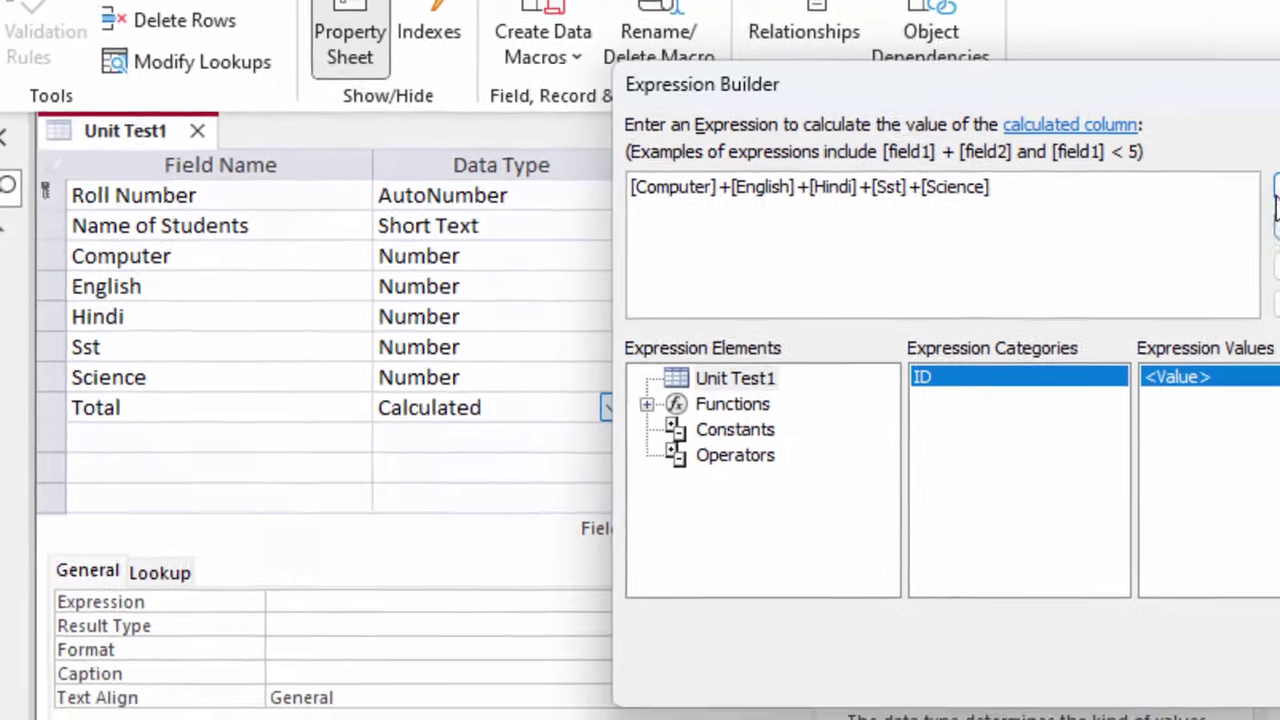
left_click(1190, 180)
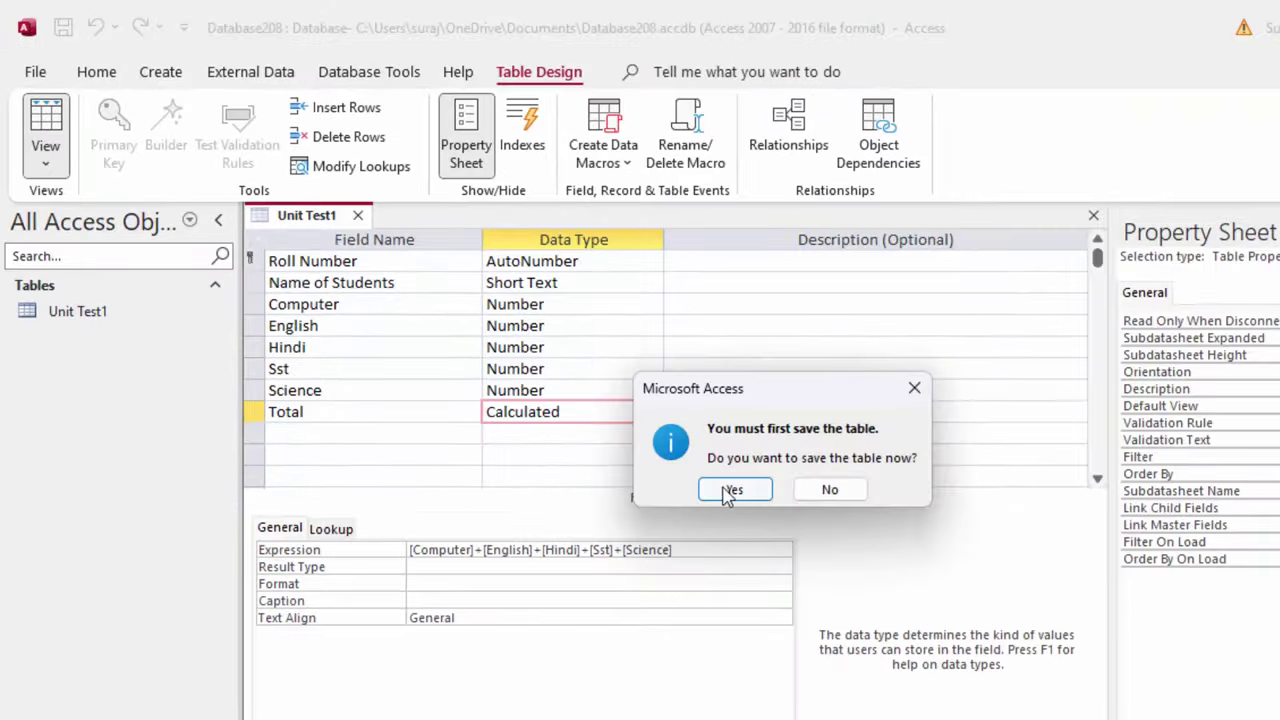
Save the table, widen Name of Students, and enter the first student's name with marks 66, 78, 77, 67, 67.
left_click(729, 490)
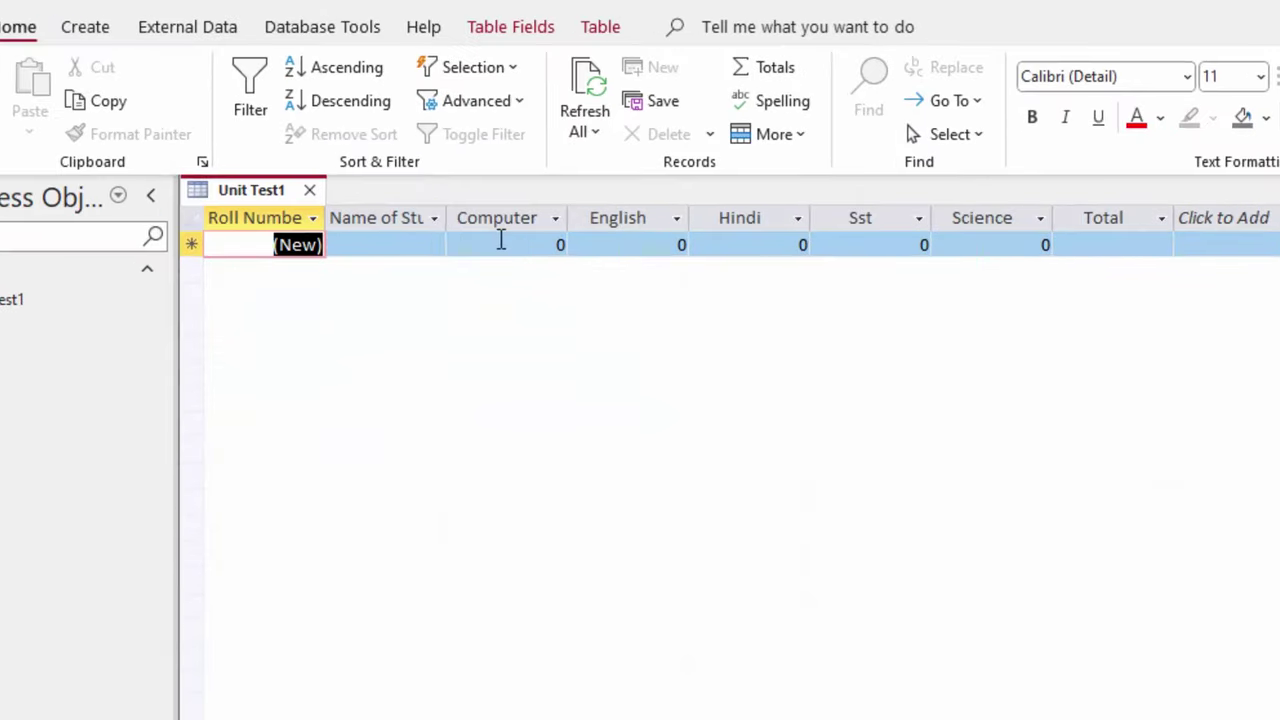
left_click_drag(392, 184, 462, 222)
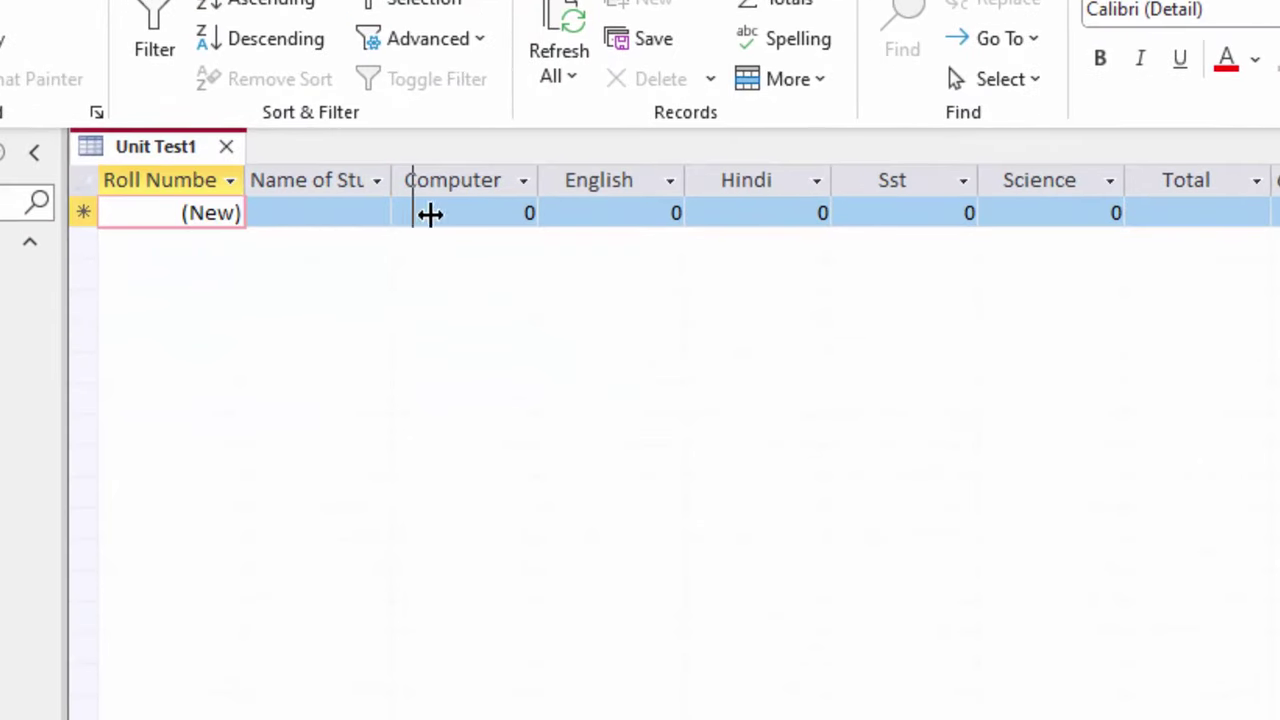
left_click(403, 218)
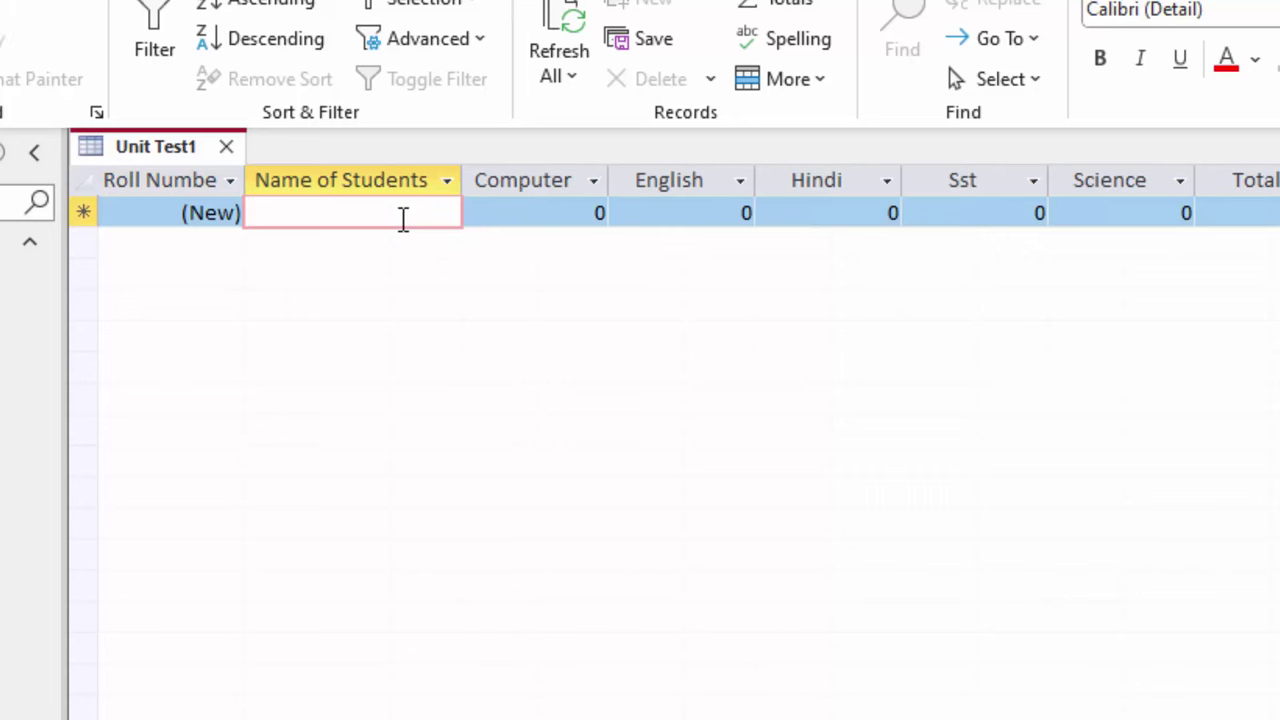
type("Ram")
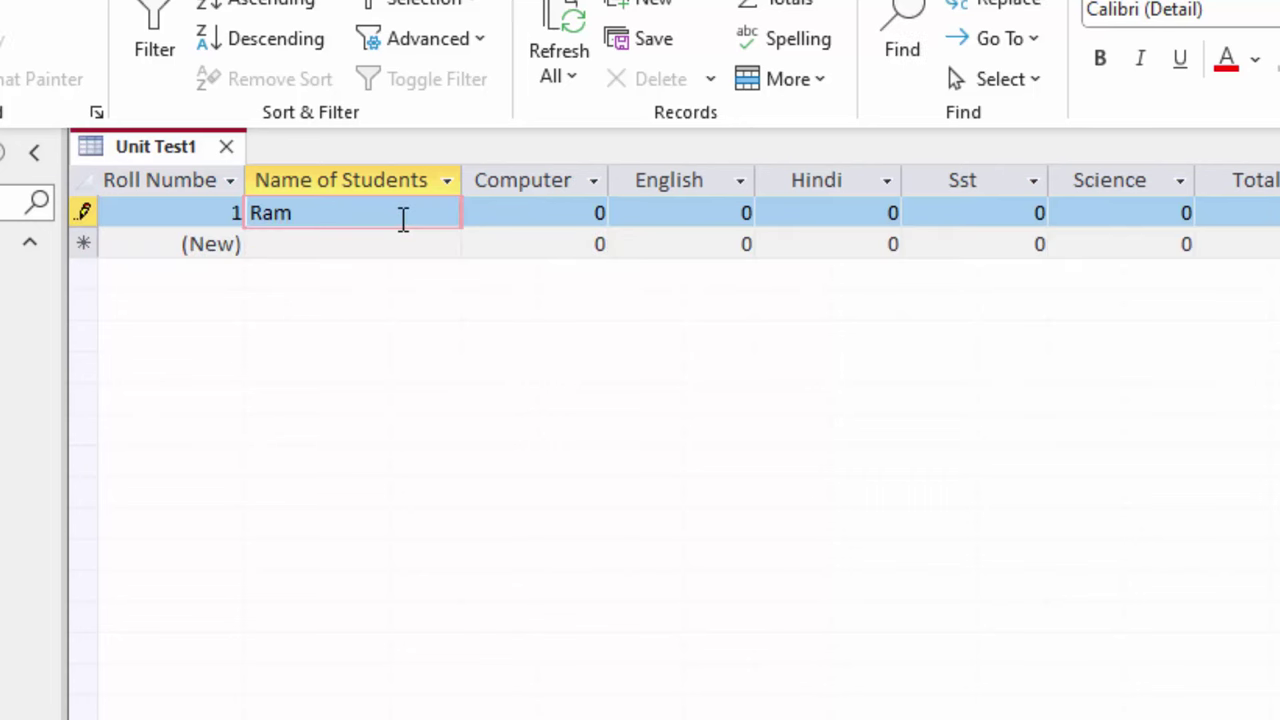
key("Tab")
type("66")
key("Tab")
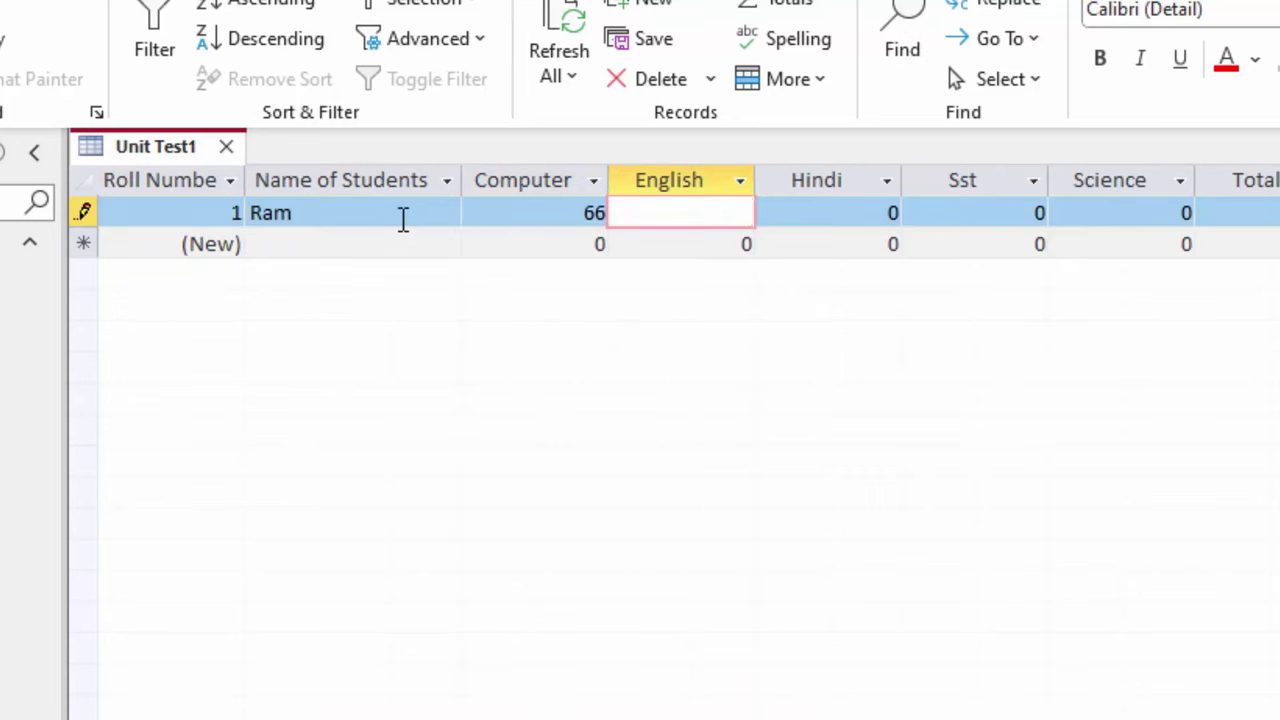
type("78")
key("Tab")
type("77")
key("Tab")
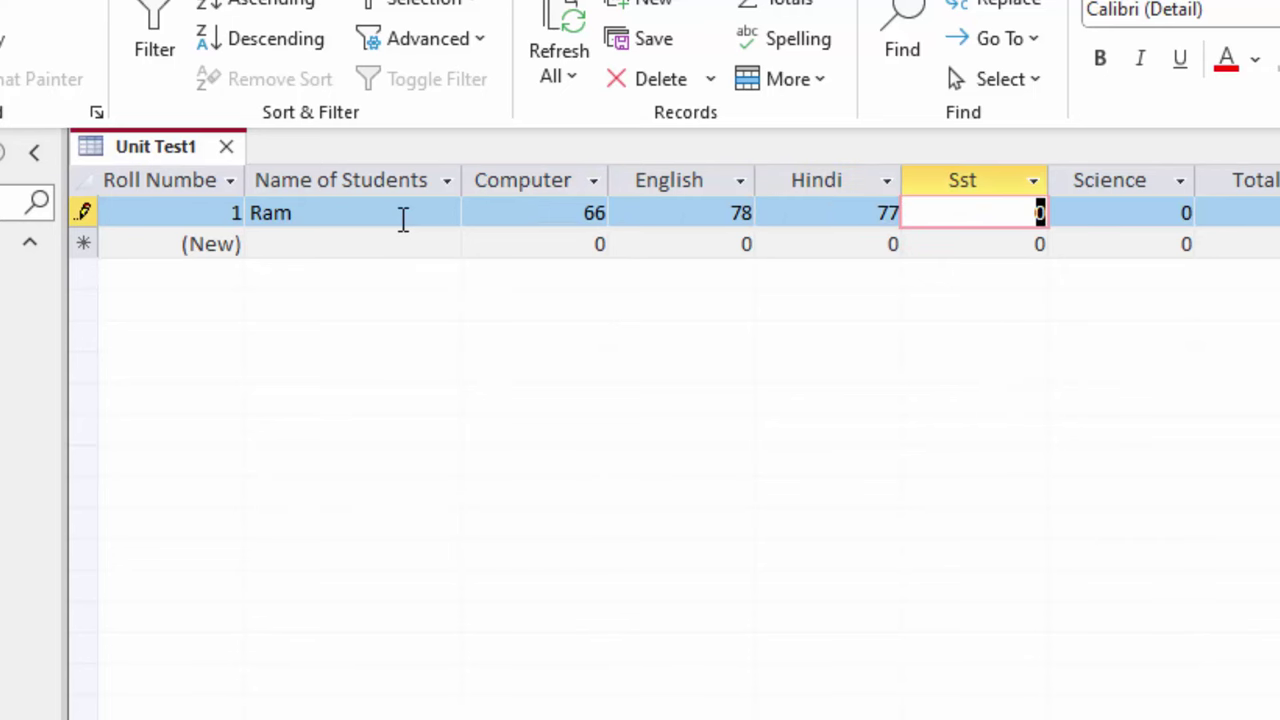
type("67")
key("Tab")
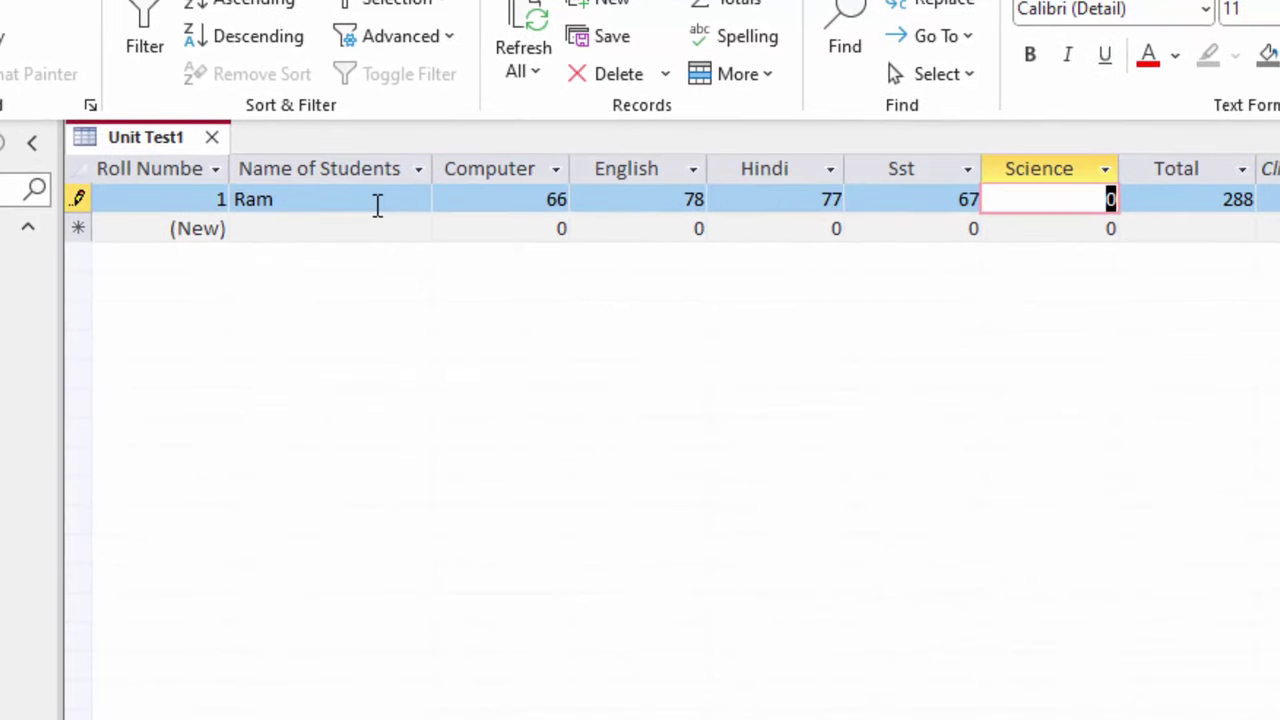
type("67")
key("Tab")
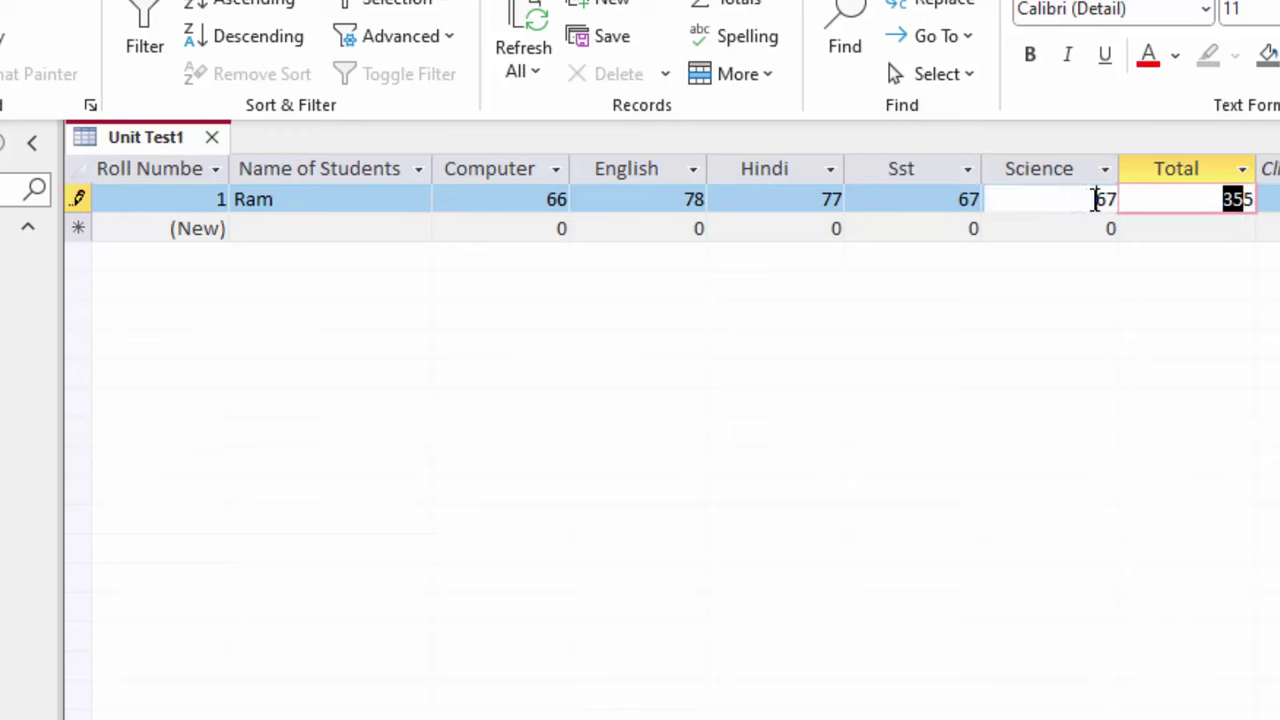
Enter the second student's name with marks 54, 56, 45, 6 and 7, giving Total 168.
left_click(1097, 199)
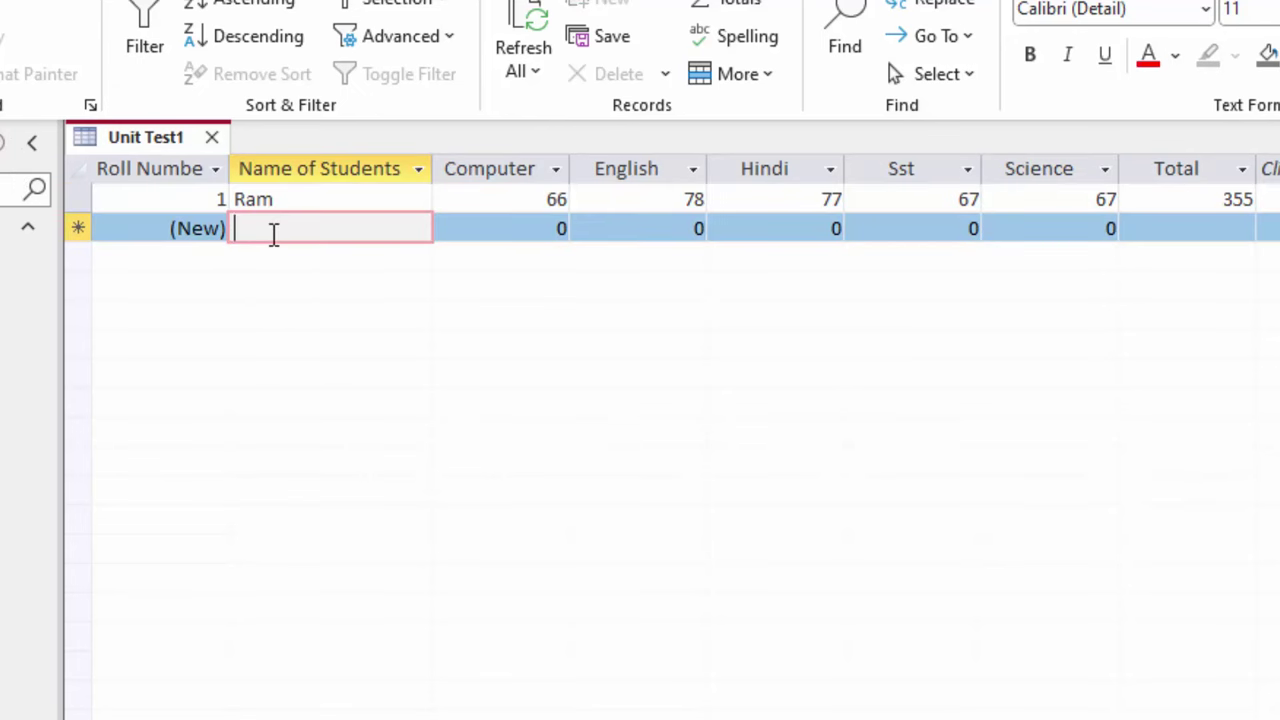
type("Gaurav")
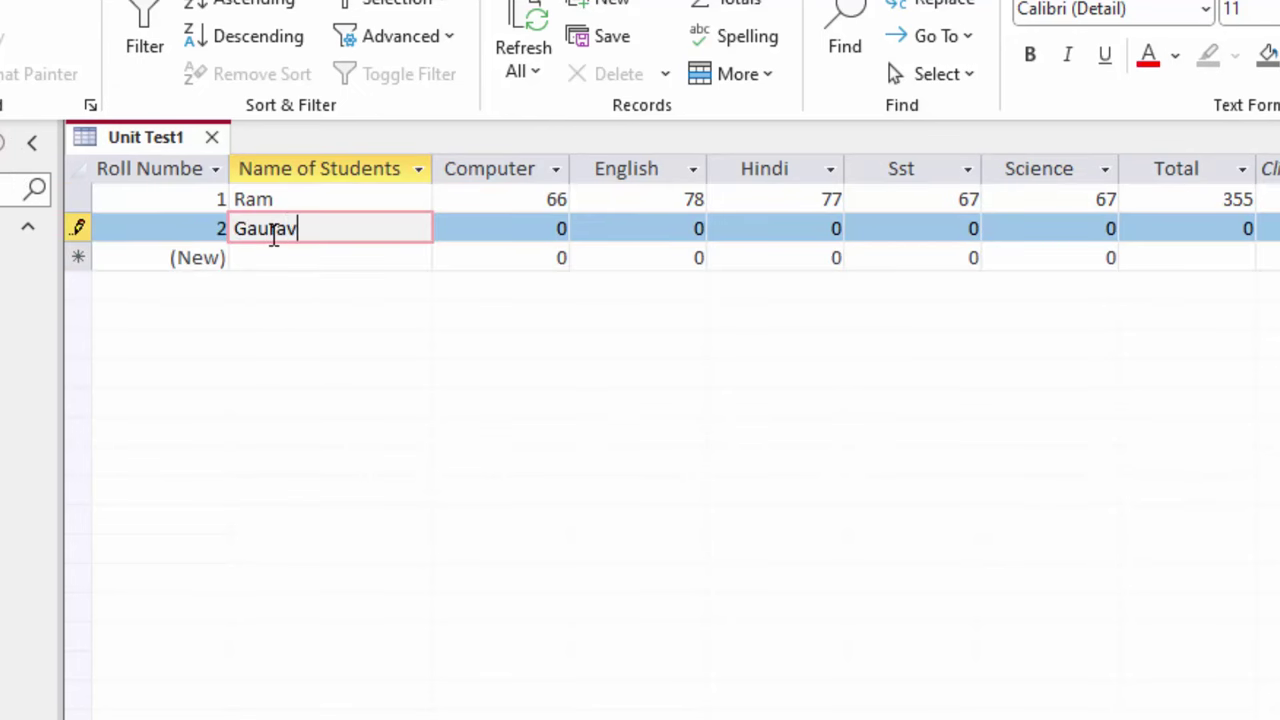
key("Tab")
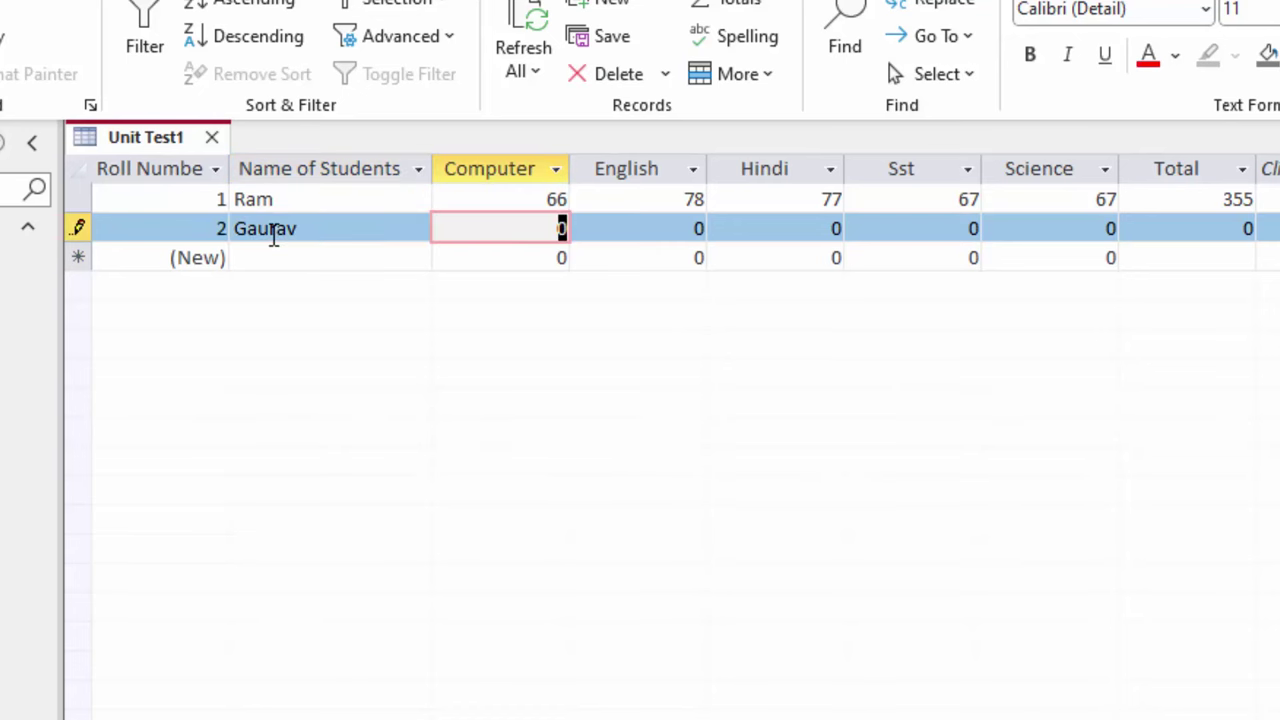
key("BackSpace")
type("54")
key("Tab")
type("56")
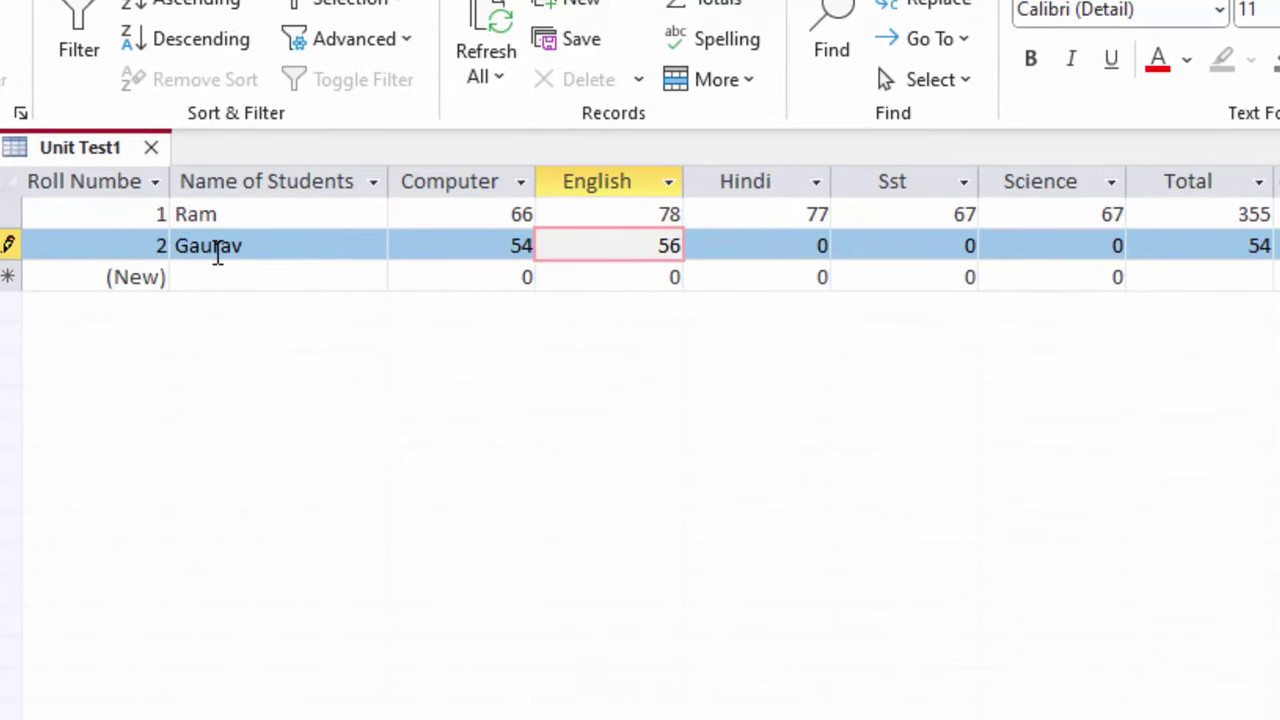
key("Tab")
key("BackSpace")
type("45")
key("Tab")
type("6")
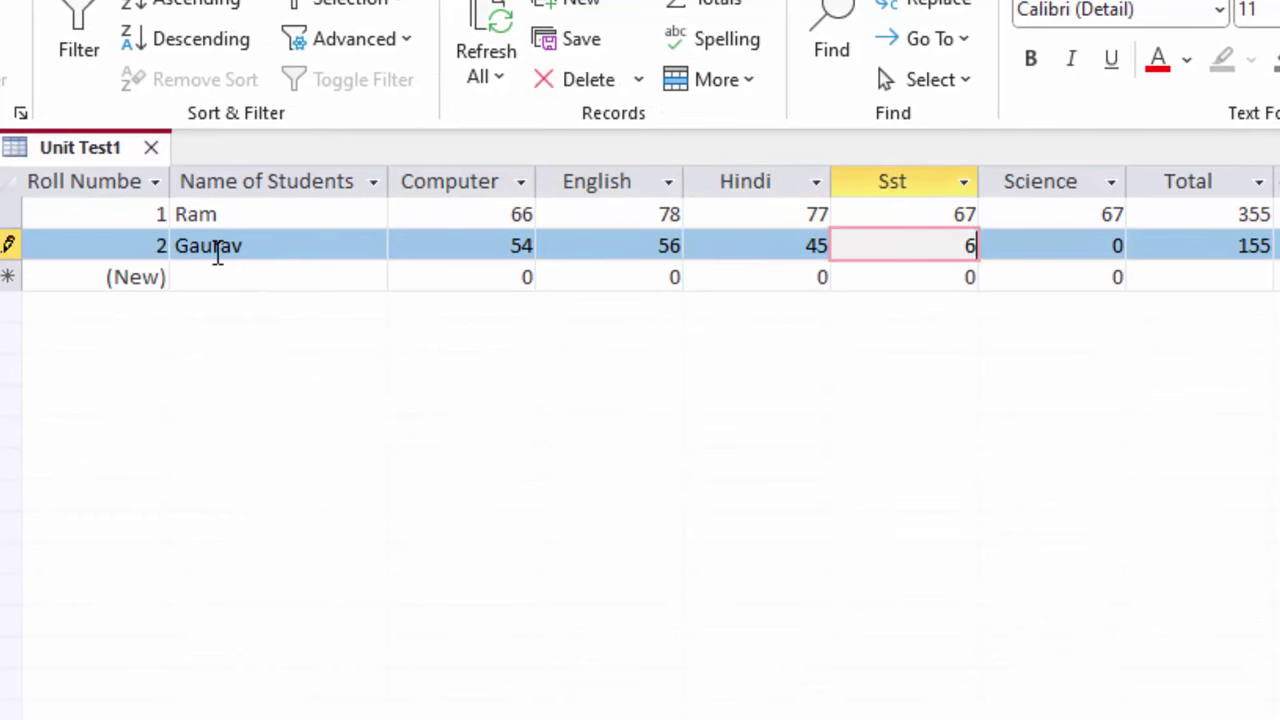
key("Tab")
type("7")
key("Tab")
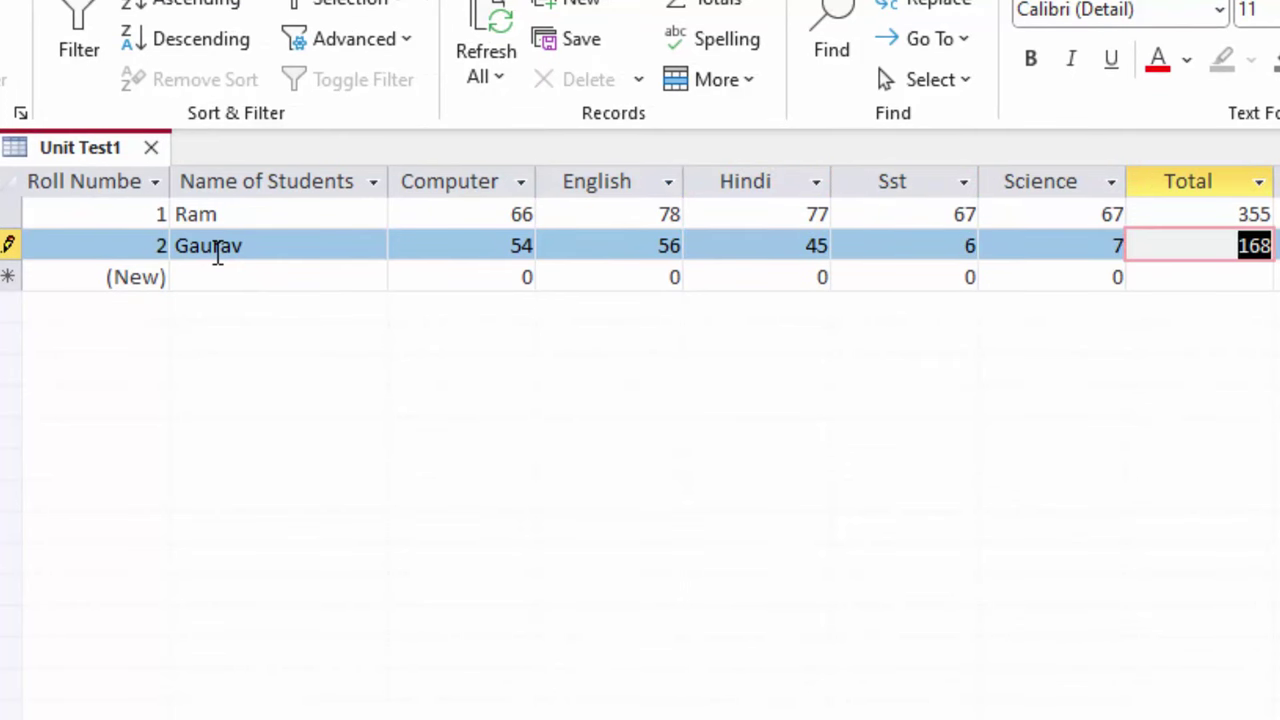
key("Tab")
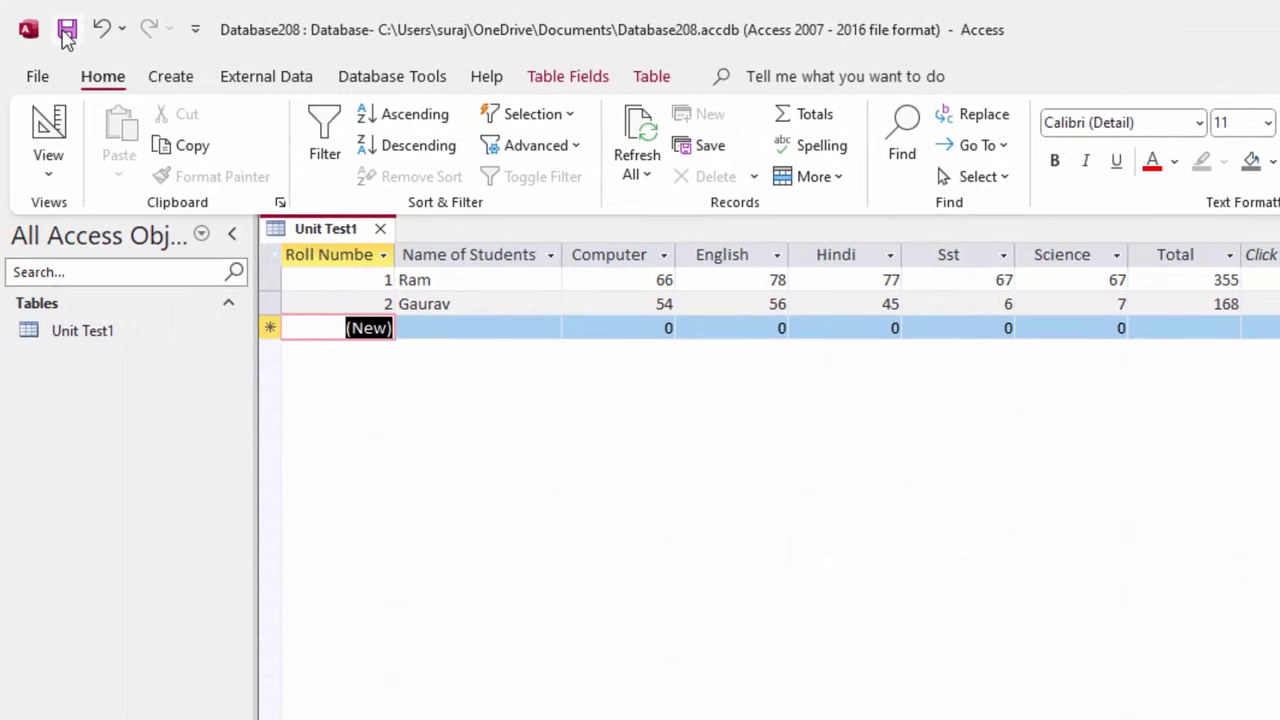
Close Unit Test1, create a new table, and save it as 'Unit Test2'.
left_click(380, 229)
left_click(189, 80)
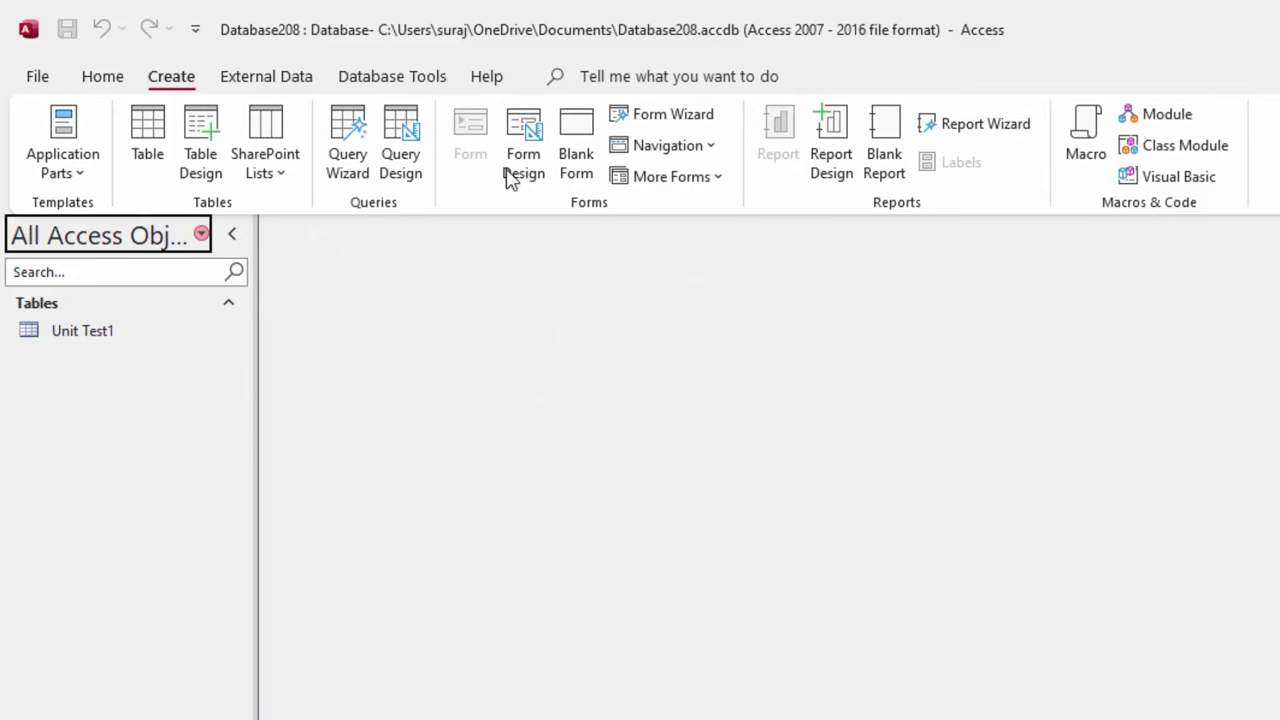
left_click(150, 135)
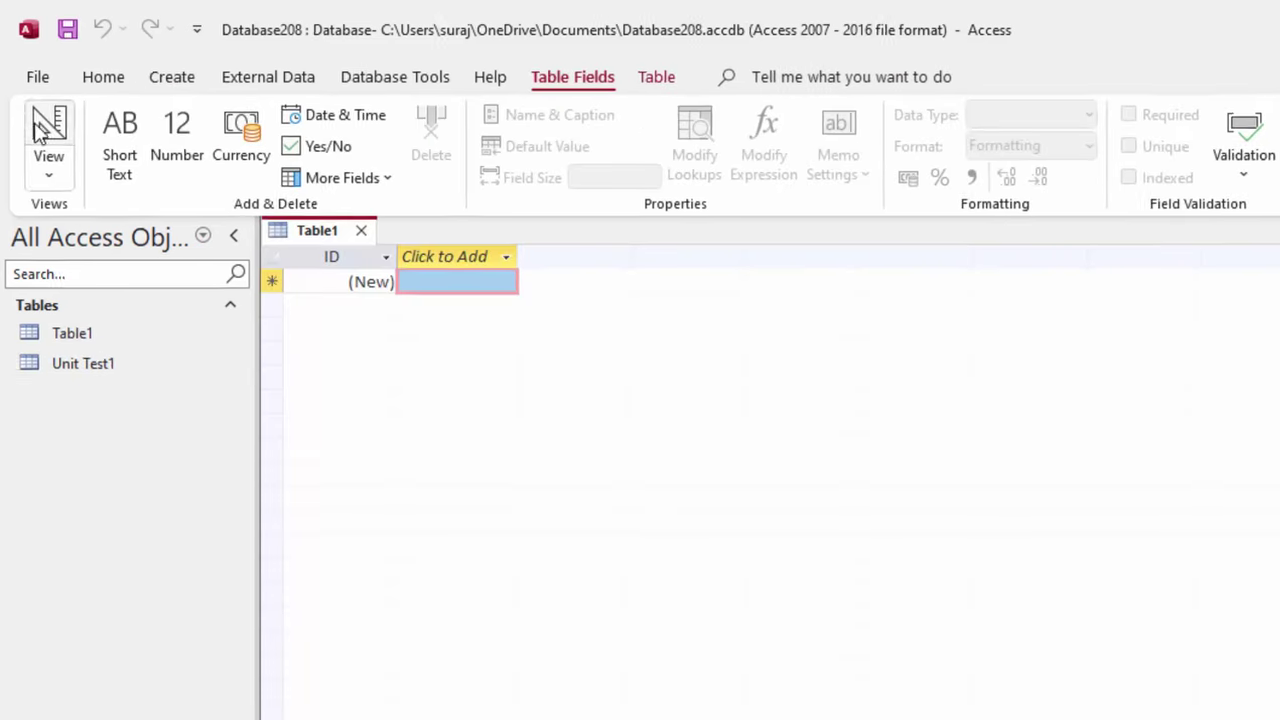
key("ctrl+s")
key("BackSpace")
type("Unit")
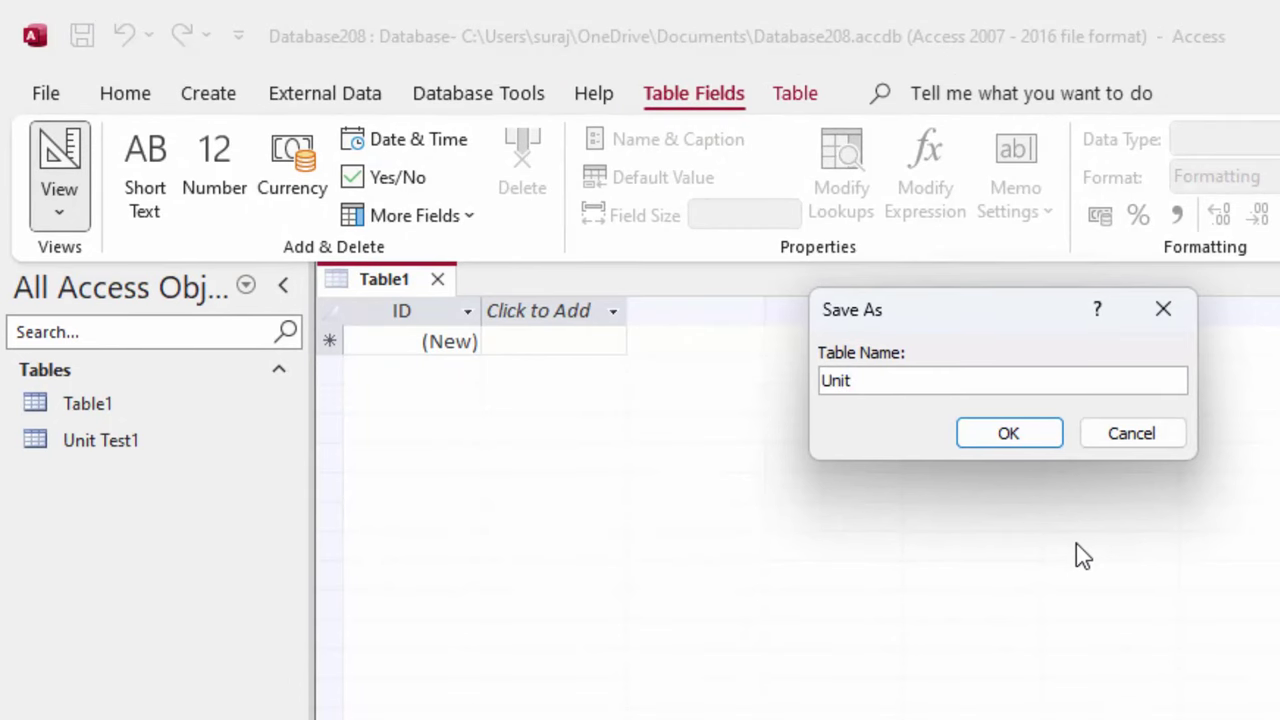
type("Test")
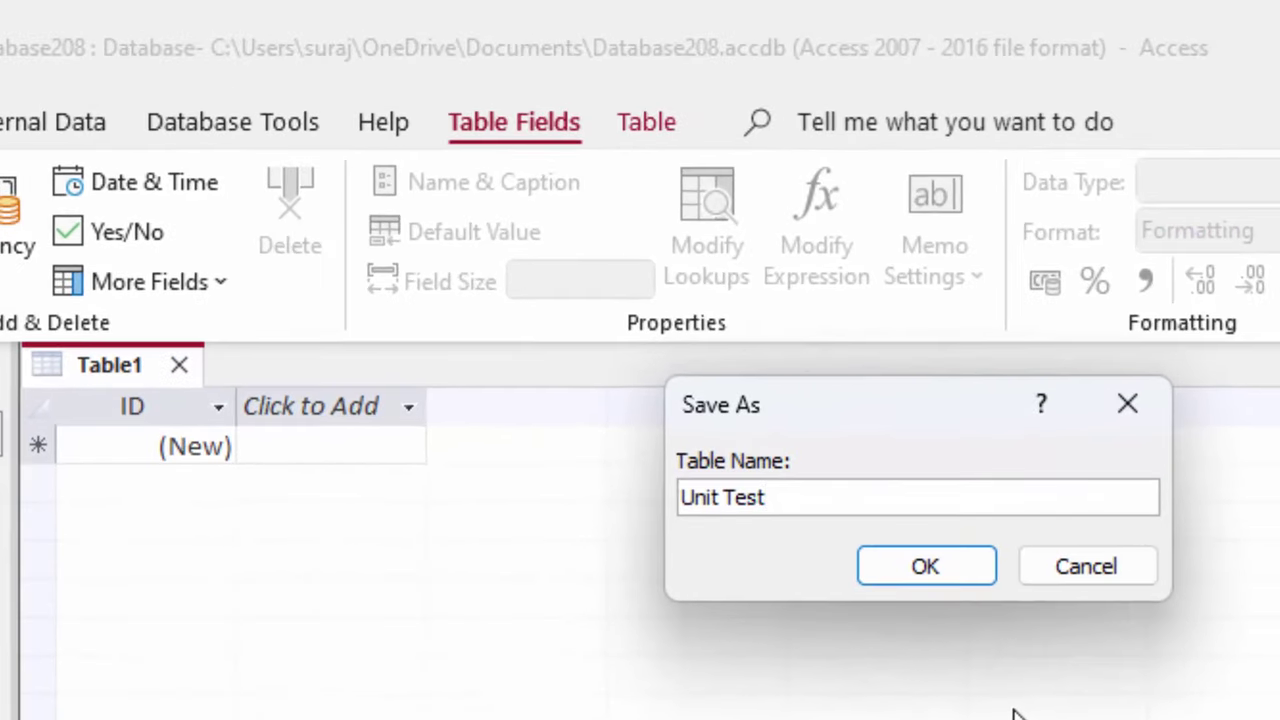
type("2")
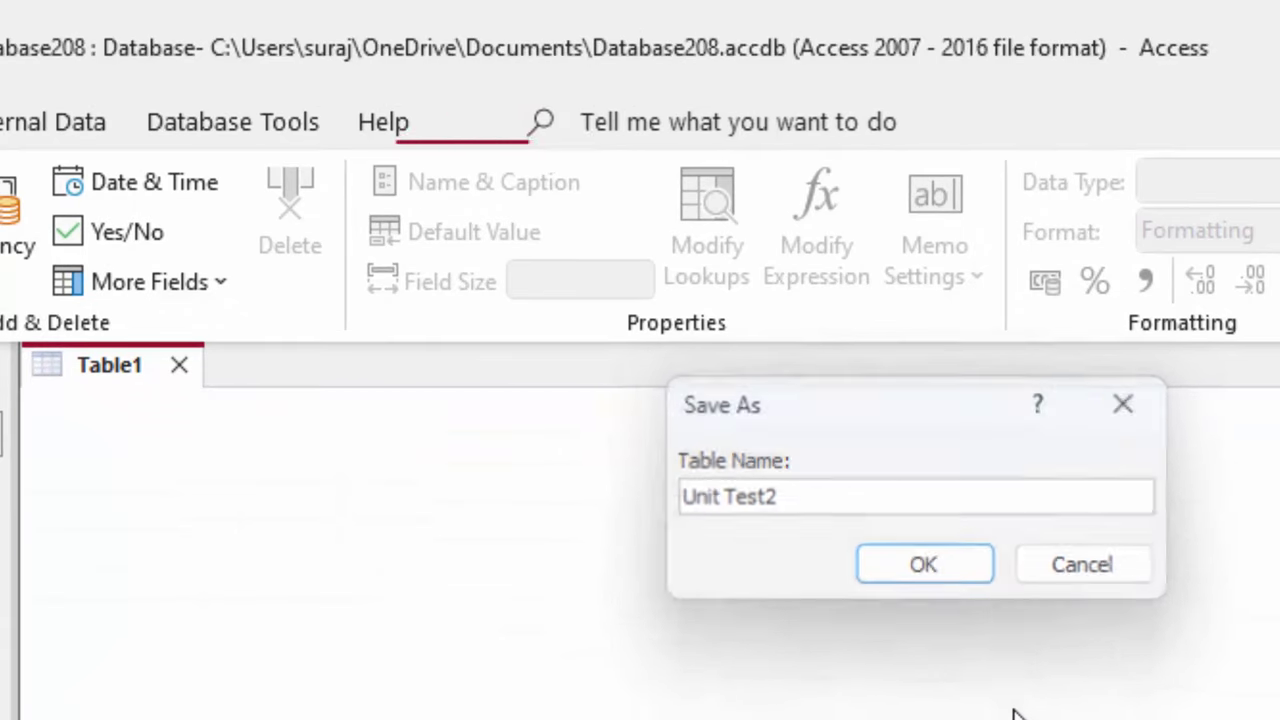
key("Return")
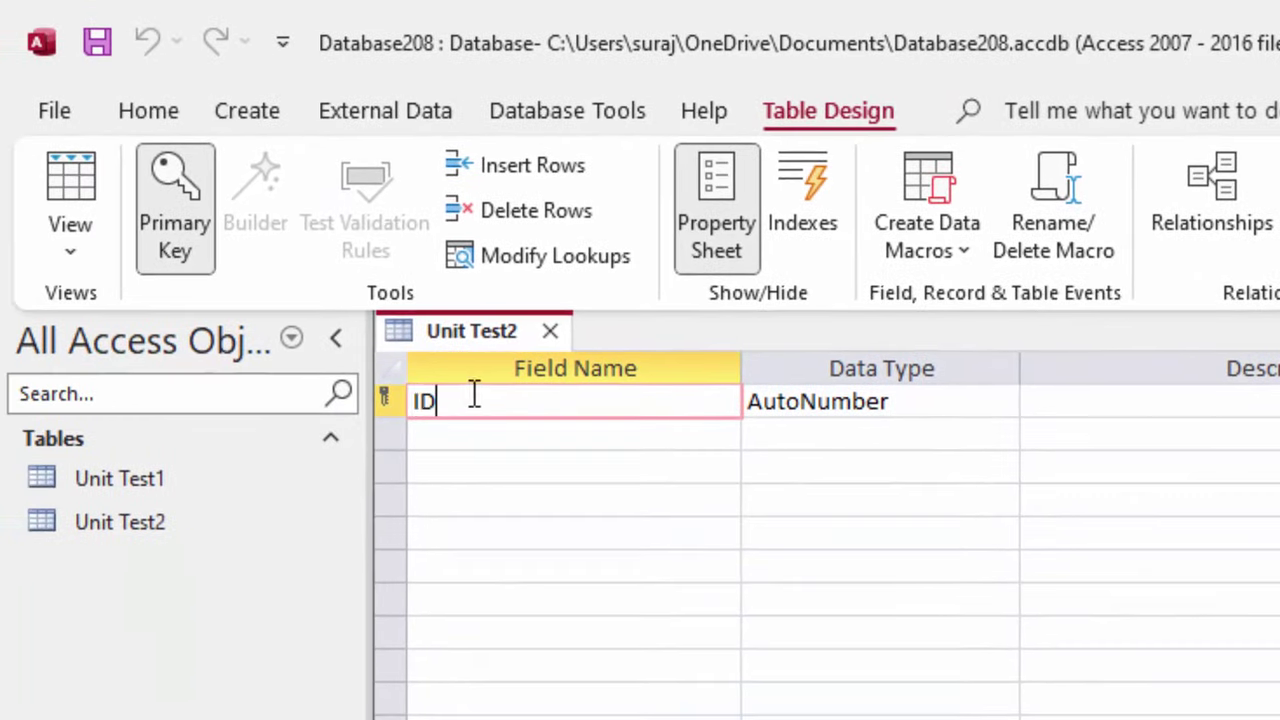
Replace the ID field with a Short Text field named Registration Number.
double_click(474, 397)
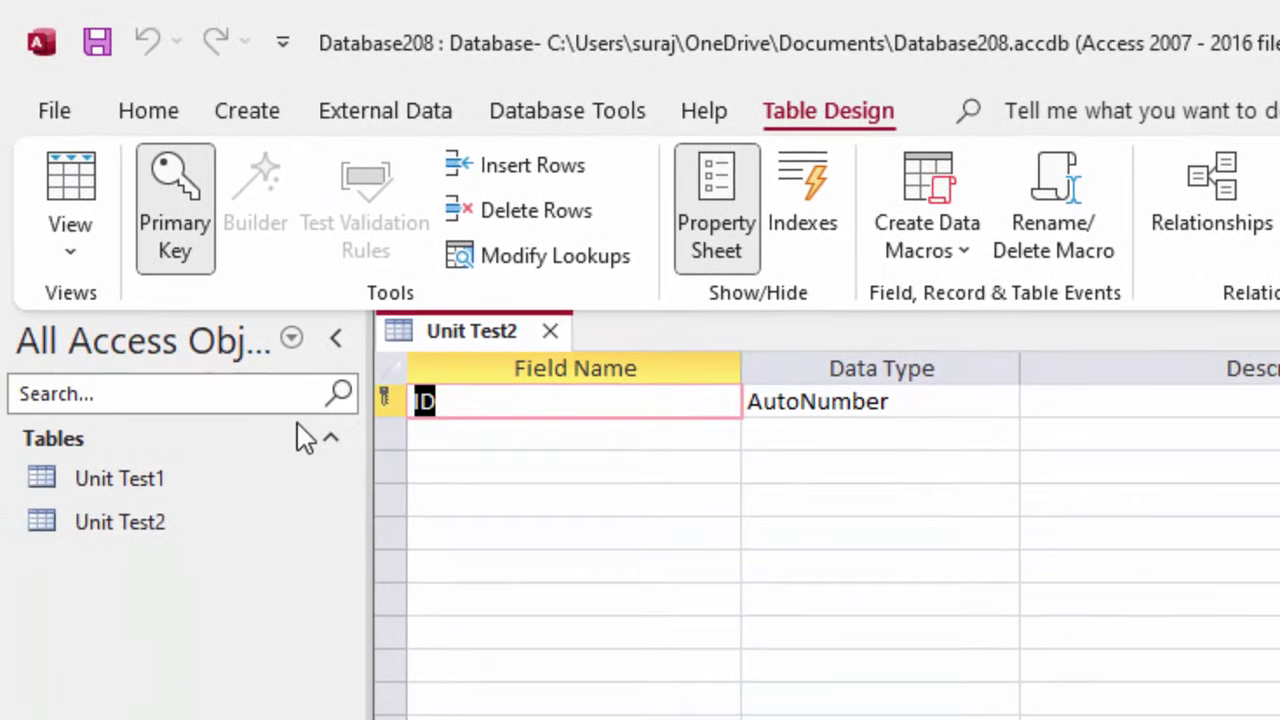
key("BackSpace")
type("Reg")
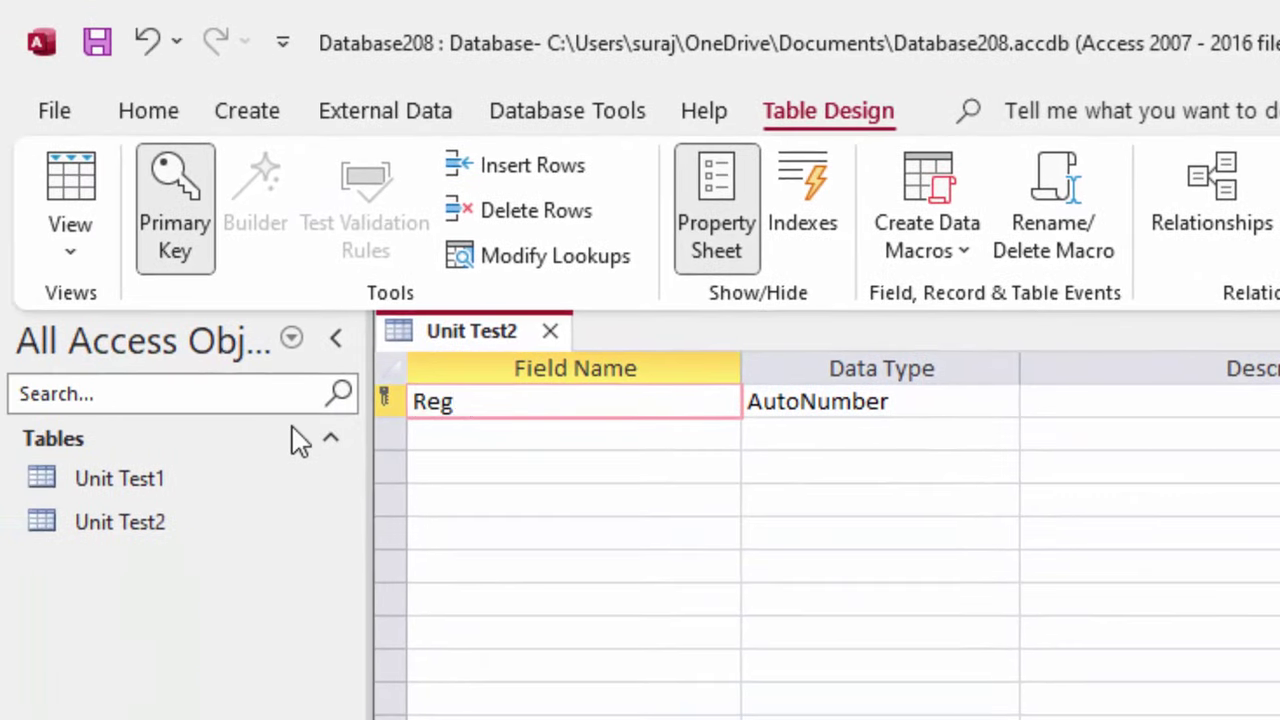
type("istratio")
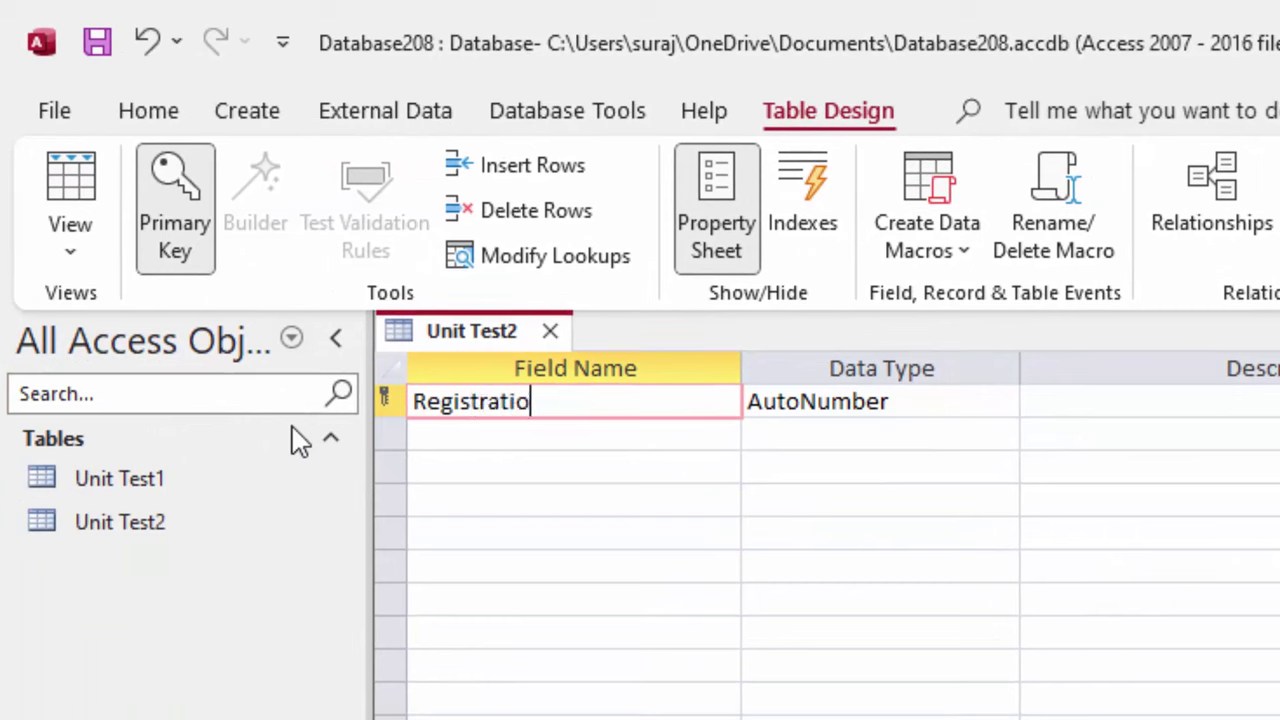
type("n N")
type("umber")
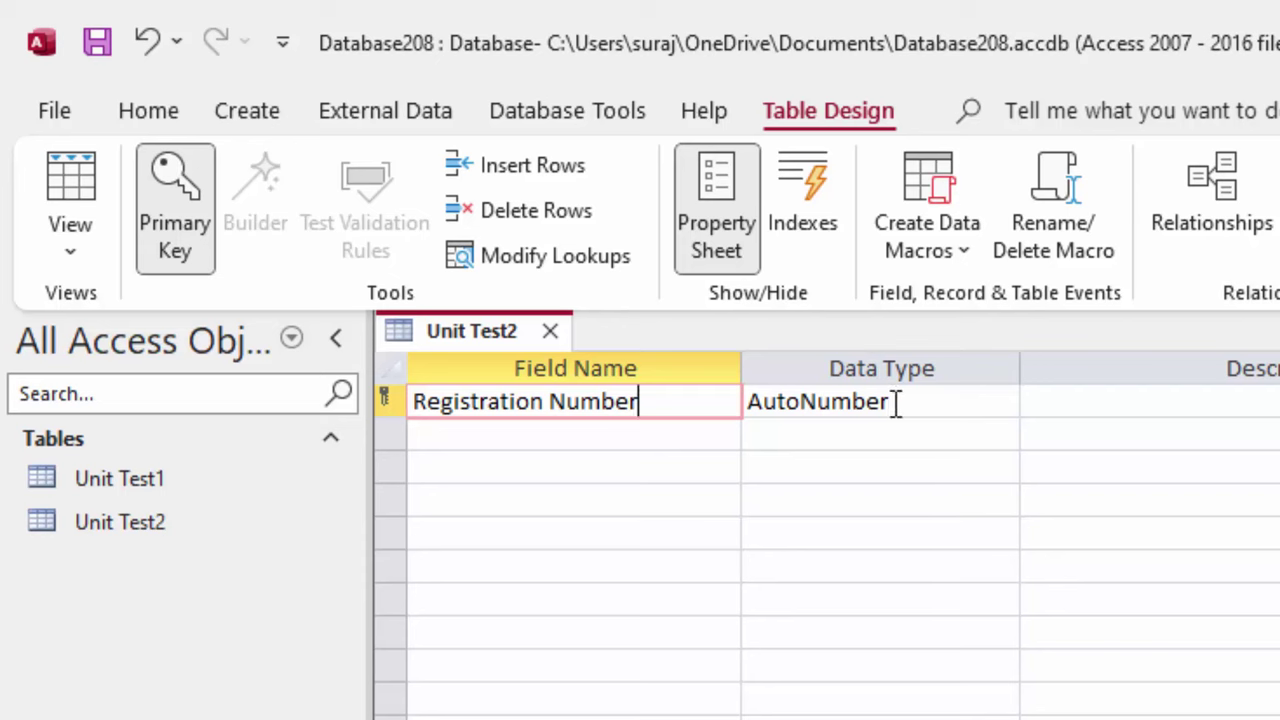
left_click(972, 405)
left_click(1003, 403)
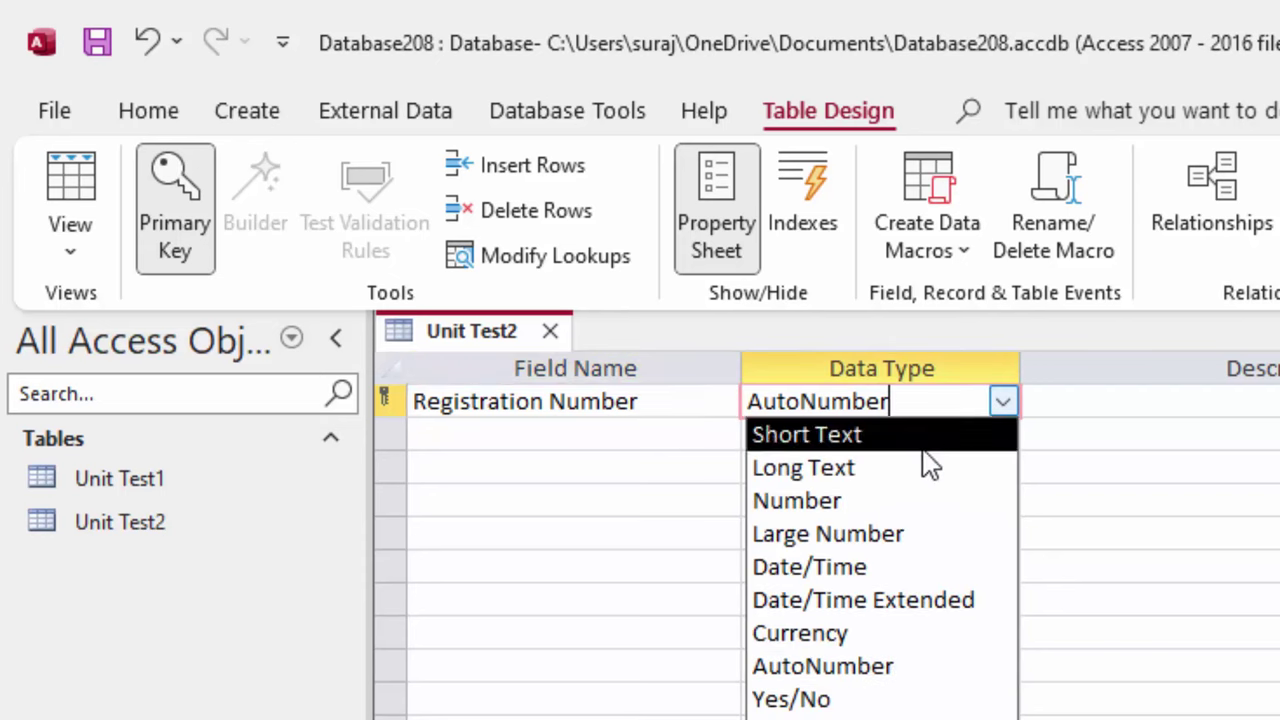
left_click(900, 435)
Add the Roll Number and Total fields, with Unit Test1 opened alongside for reference.
left_click(515, 440)
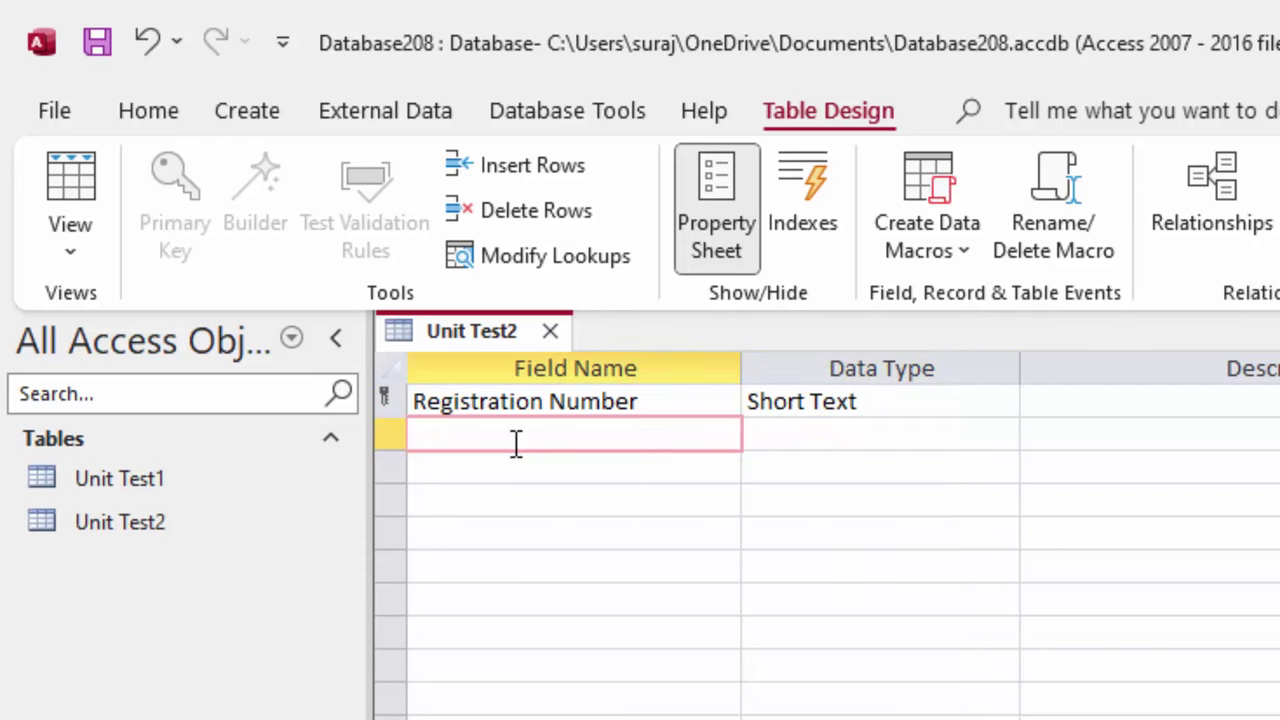
type("Roll N")
type("umber")
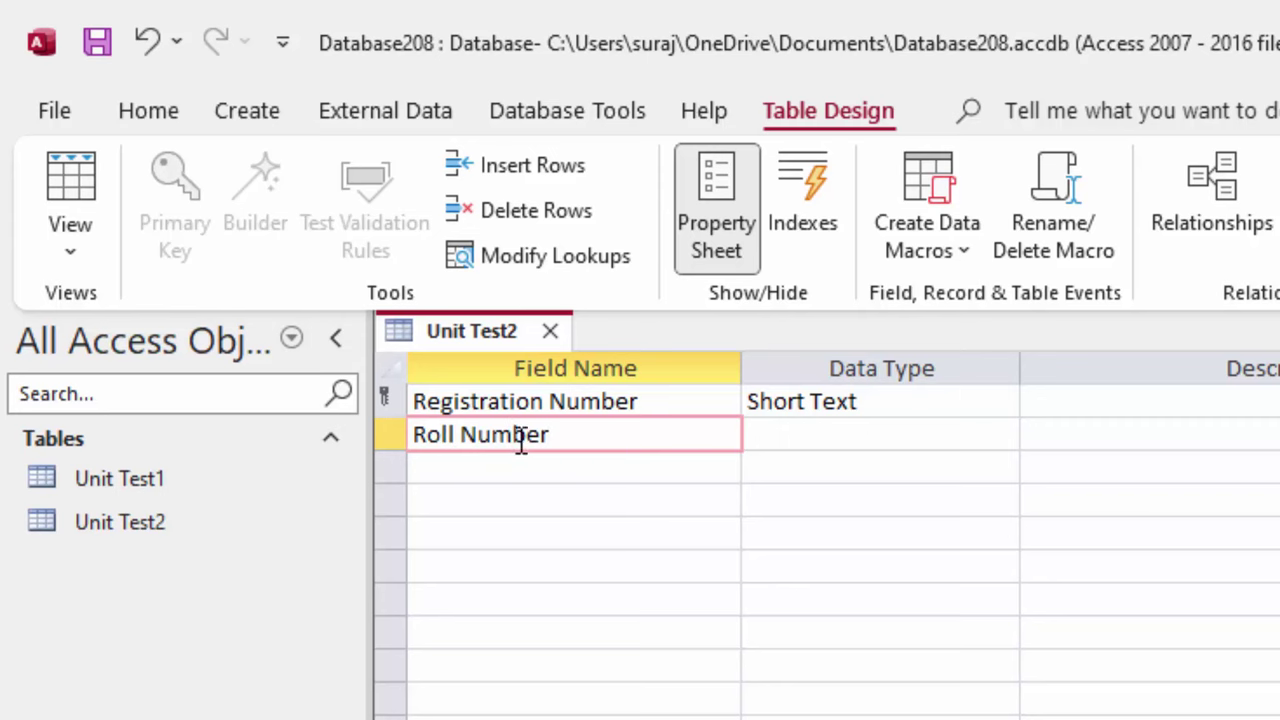
left_click(797, 434)
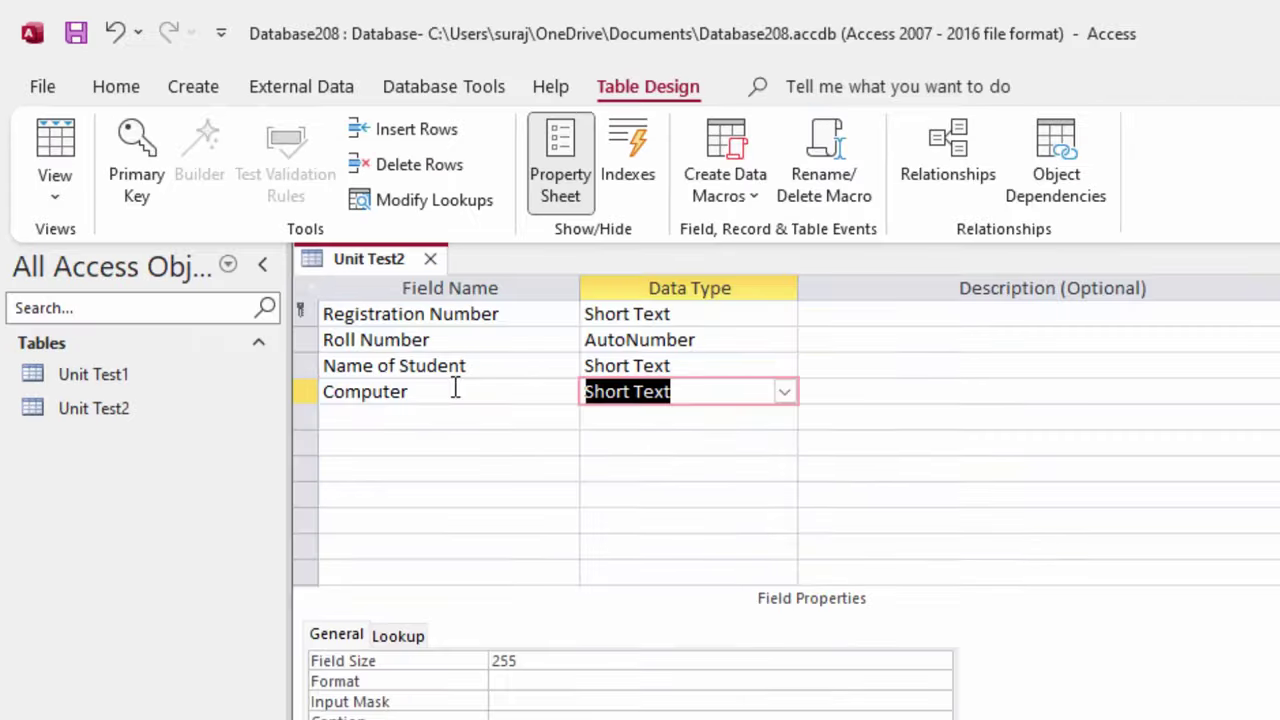
left_click(454, 415)
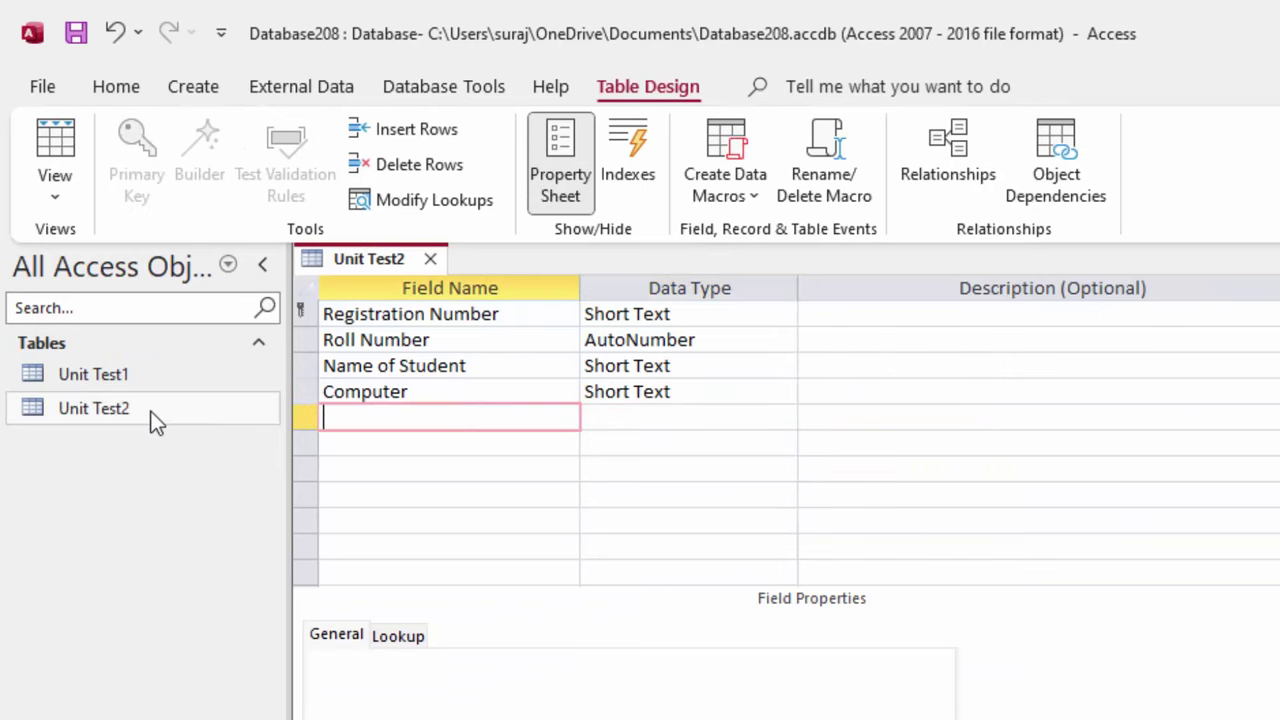
double_click(152, 384)
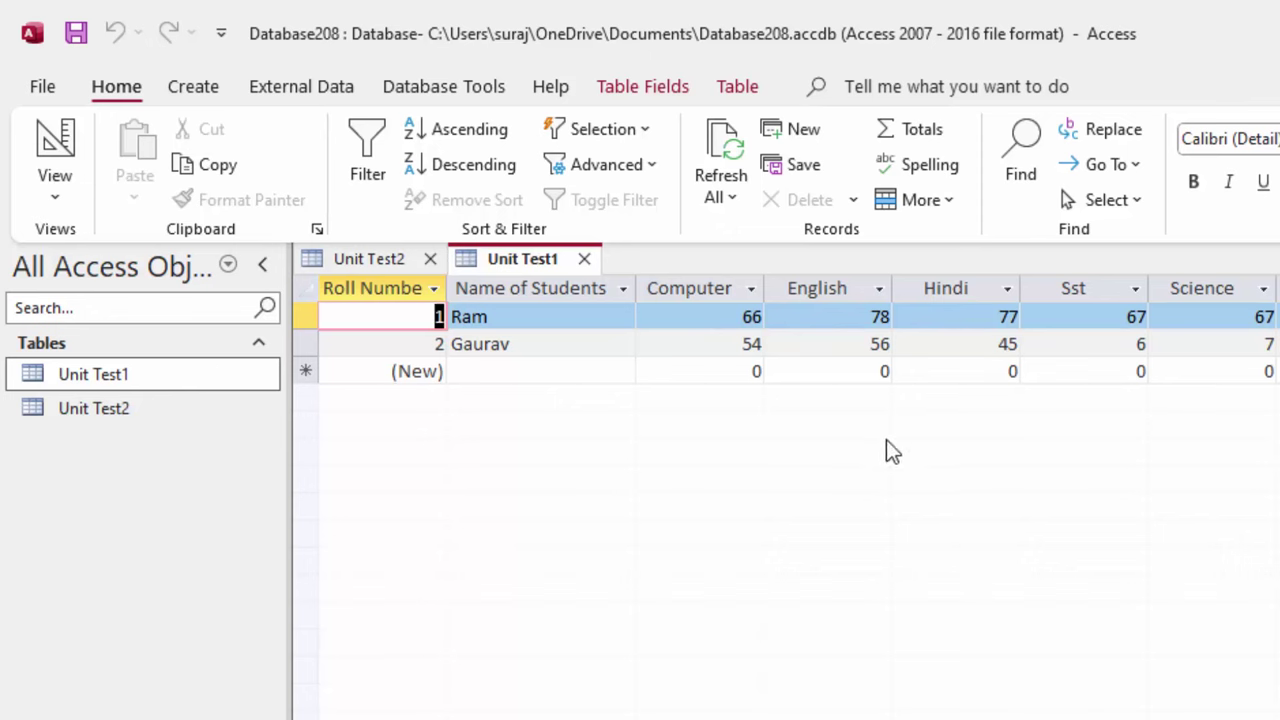
left_click(399, 264)
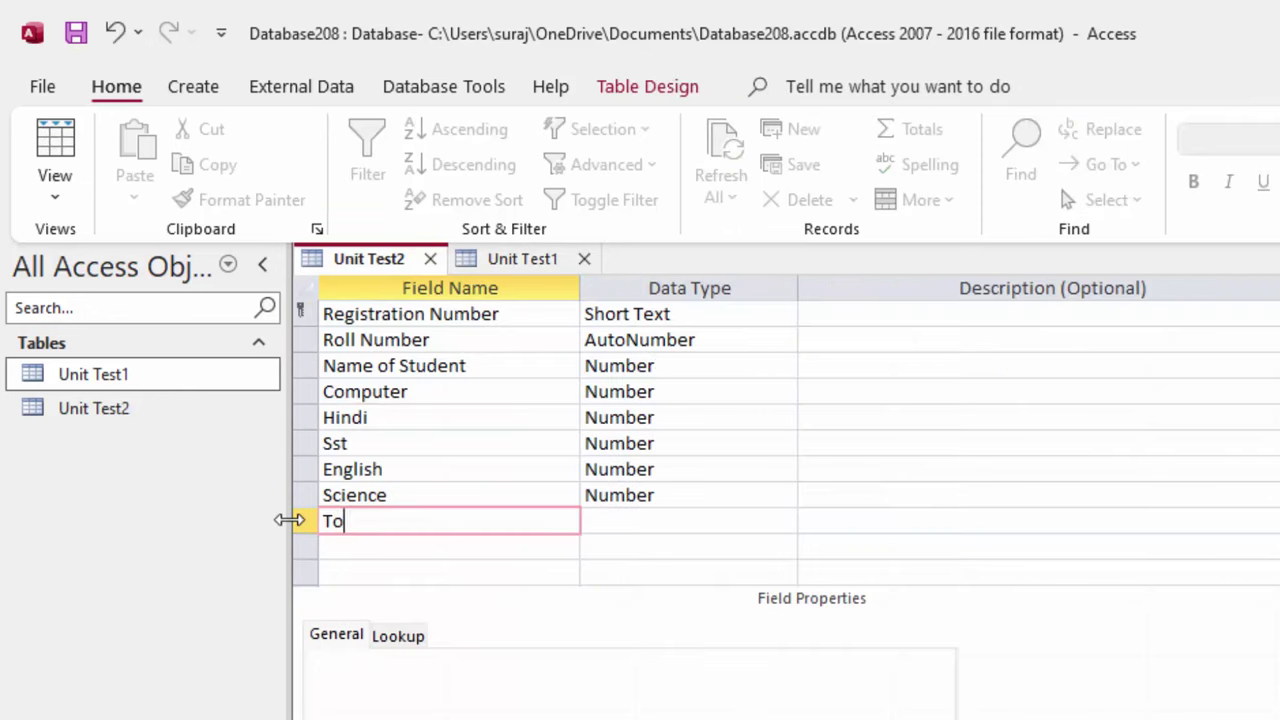
type("tal")
left_click(651, 520)
left_click(783, 522)
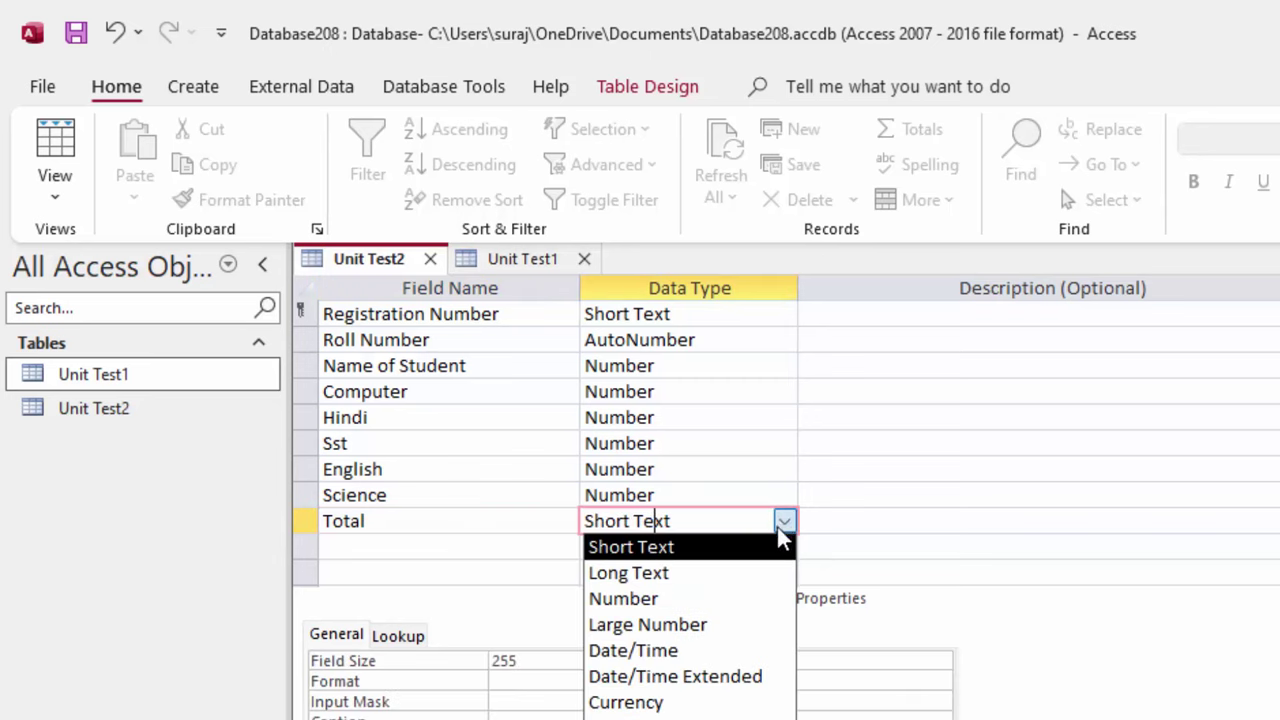
Make Total a Calculated field with expression [Computer]+[Hindi]+[English]+[Sst]+[Science].
left_click(690, 719)
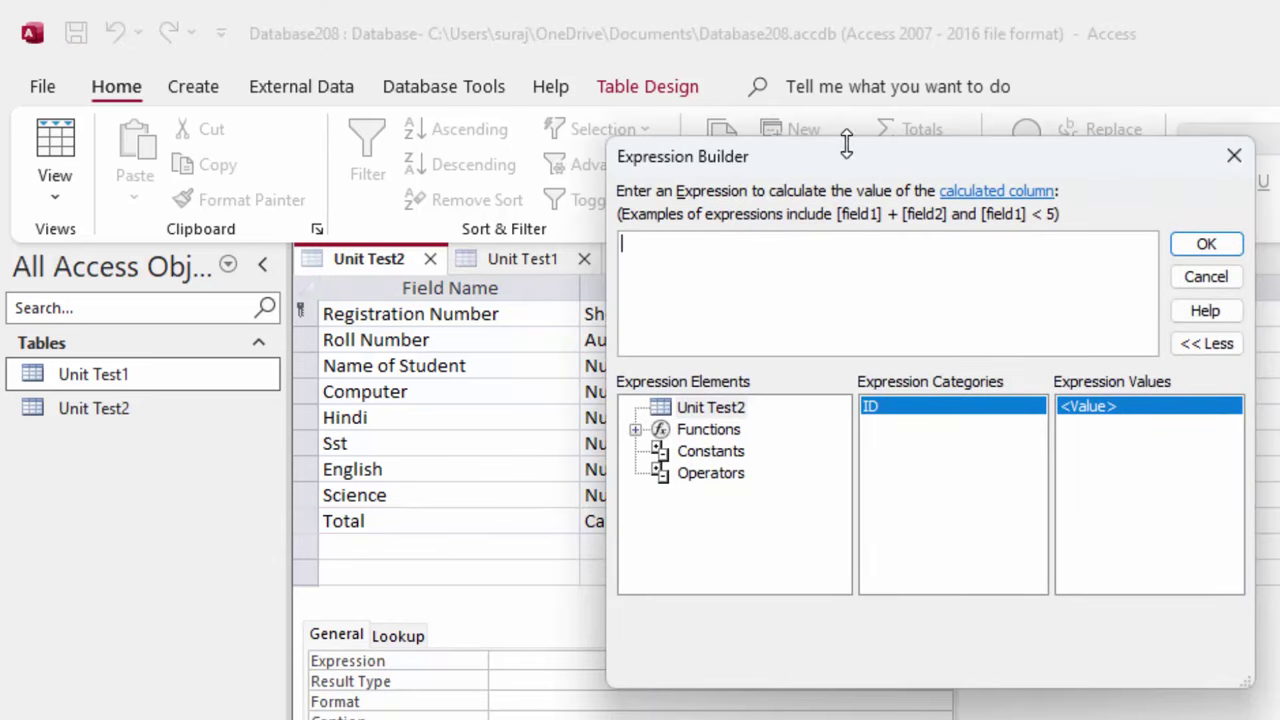
left_click_drag(846, 145, 1063, 185)
type("[Computer] +[Hindi] +[Sst] +[English] +")
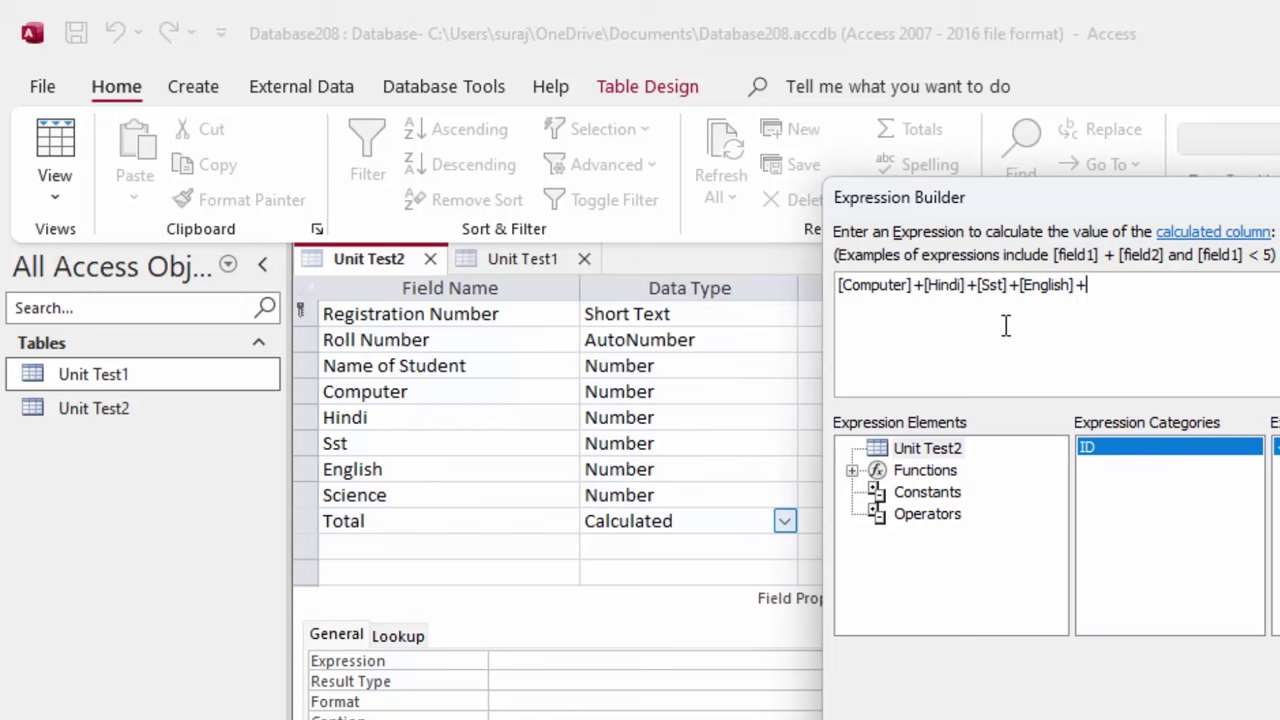
type("Science]")
key("Return")
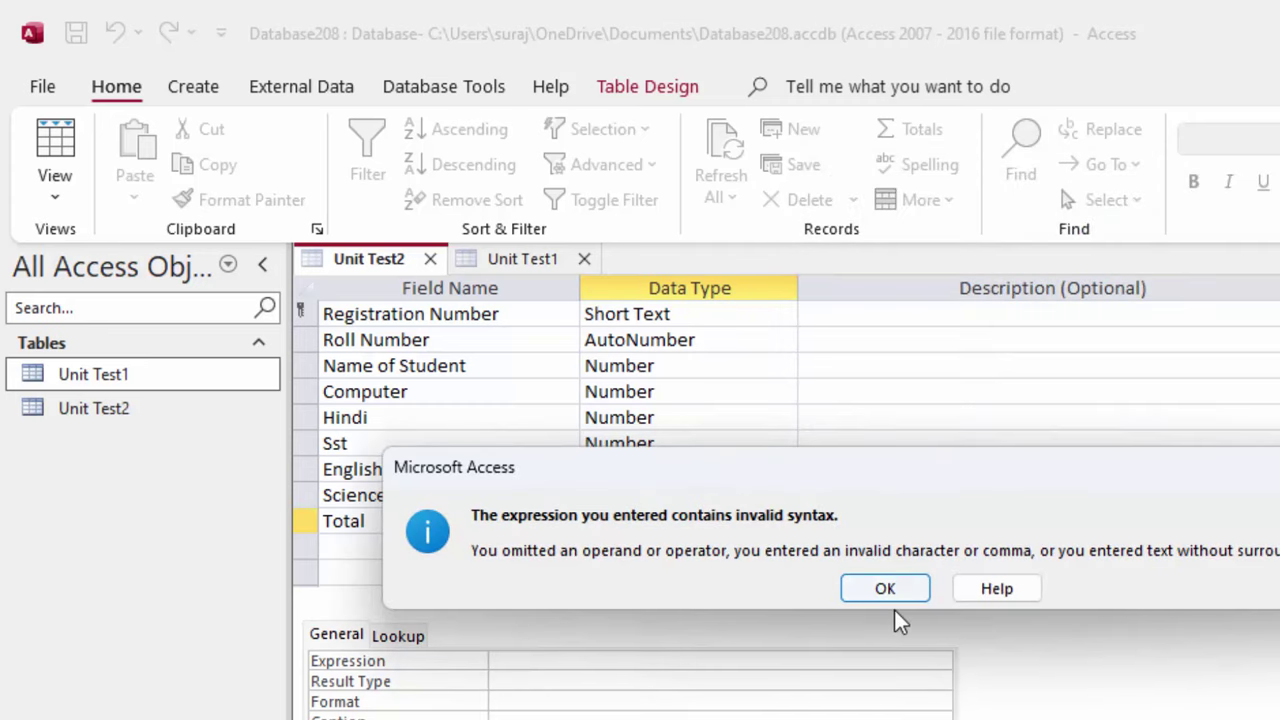
left_click(885, 589)
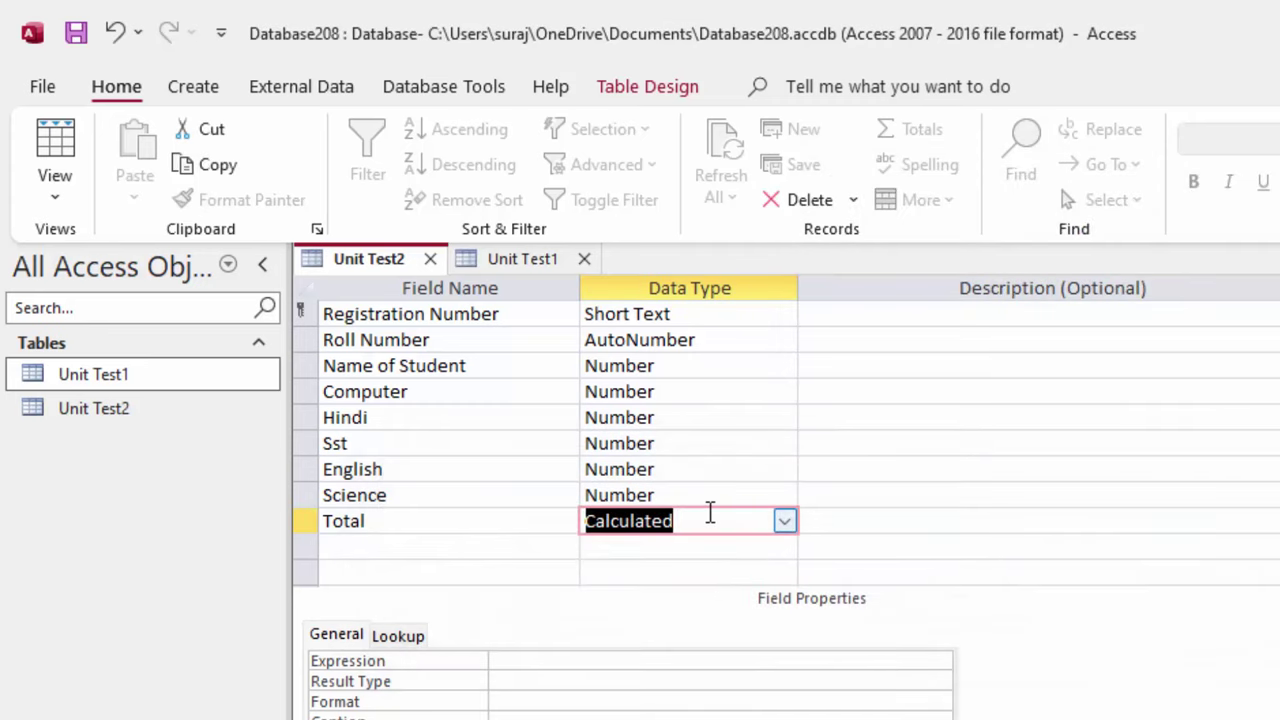
Save Unit Test2 and switch it to Datasheet view.
right_click(709, 513)
left_click(1152, 640)
left_click(55, 145)
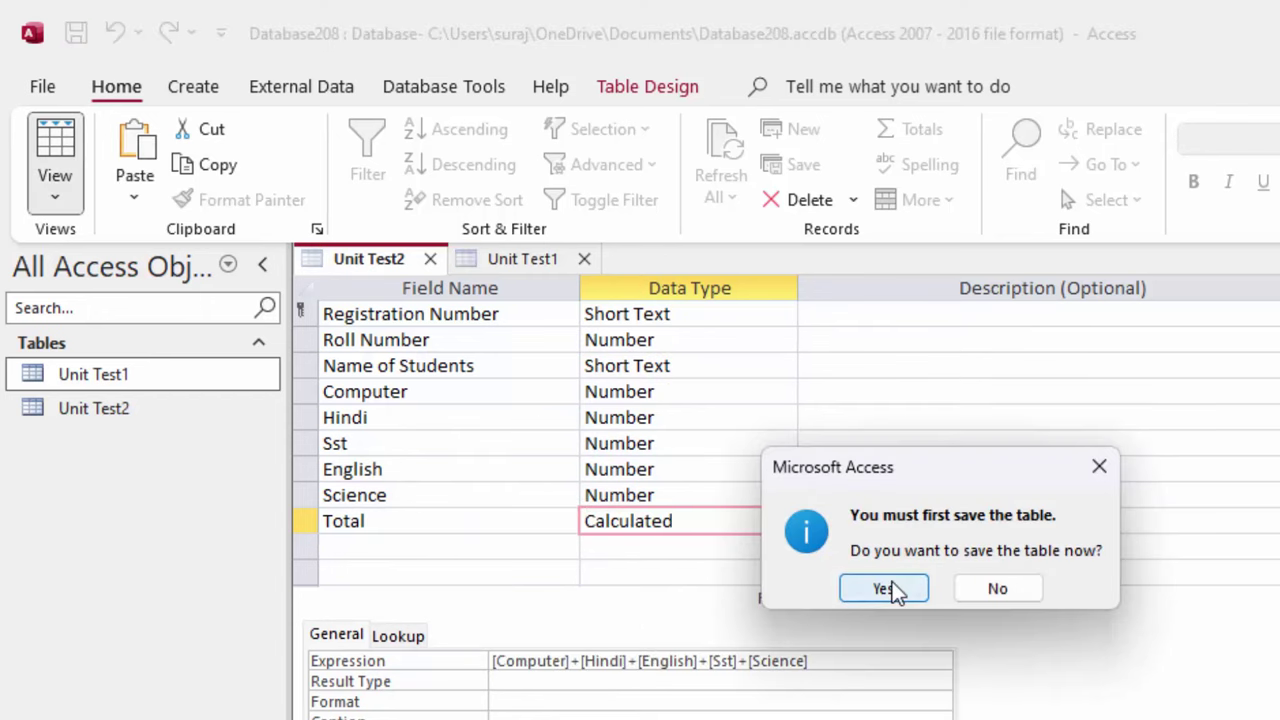
left_click(883, 589)
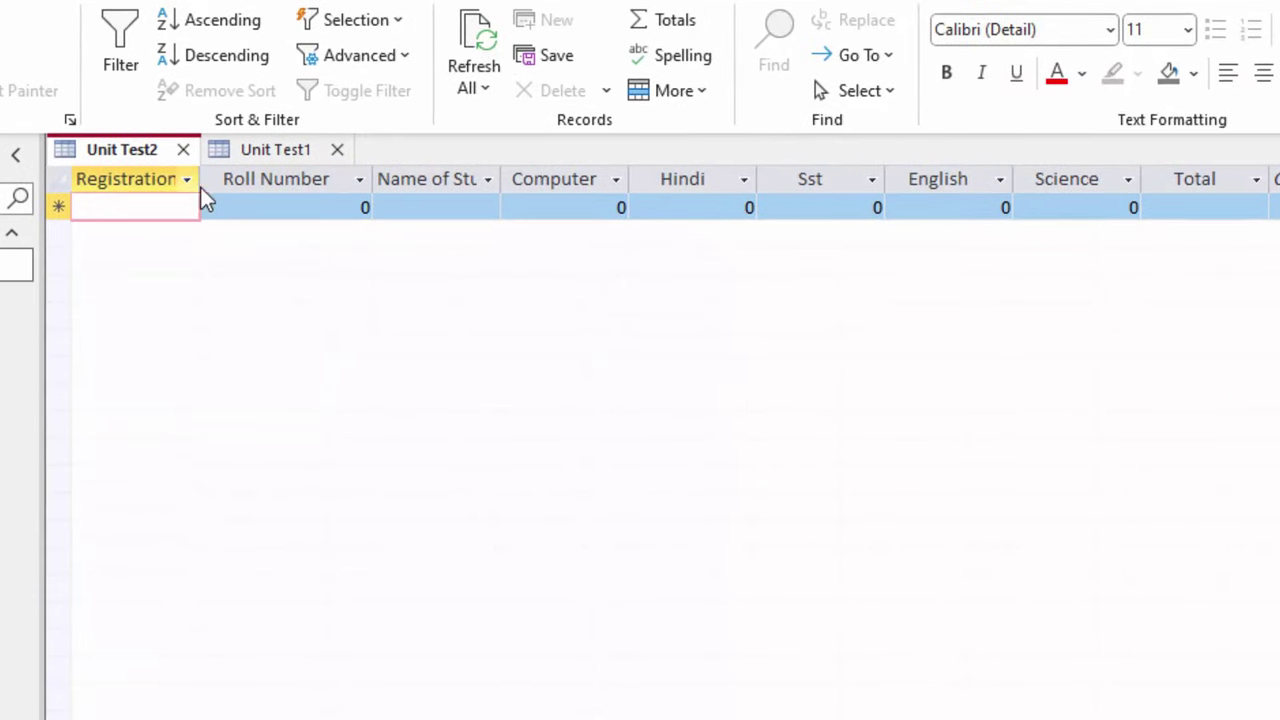
Widen the Registration Number column and enter registration R with roll number 1.
left_click_drag(200, 190, 230, 200)
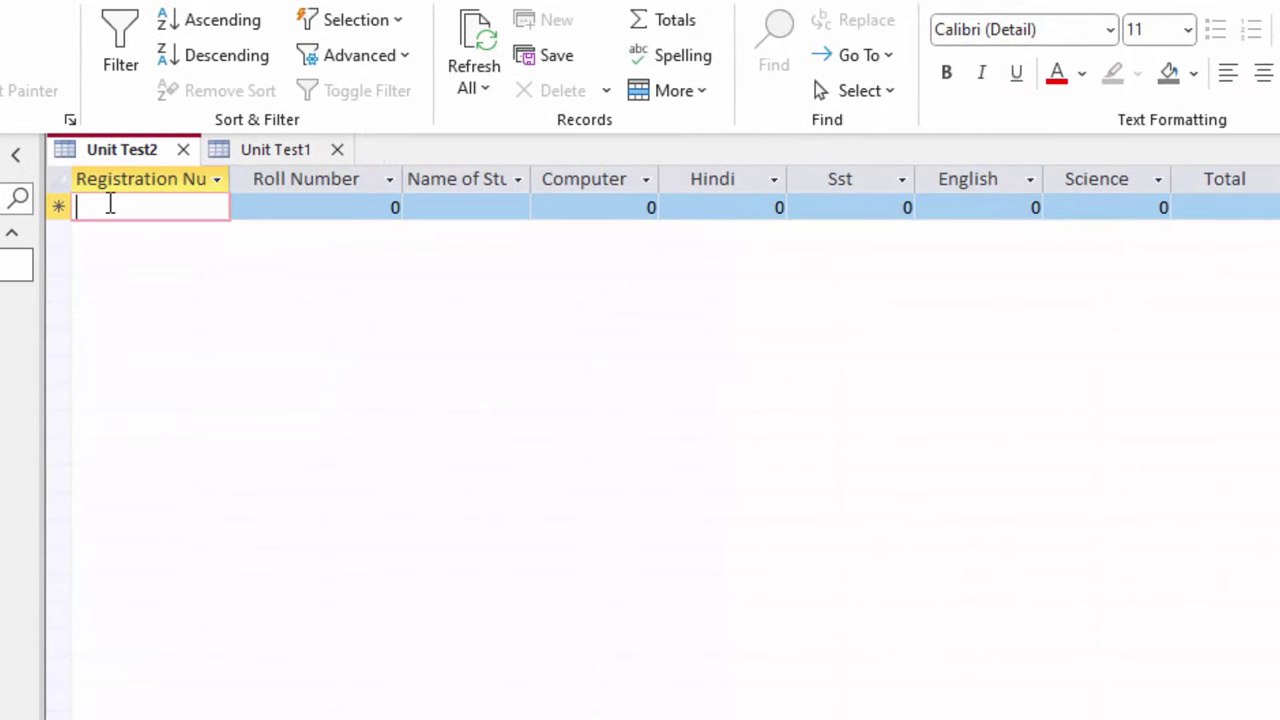
type("R01")
key("Tab")
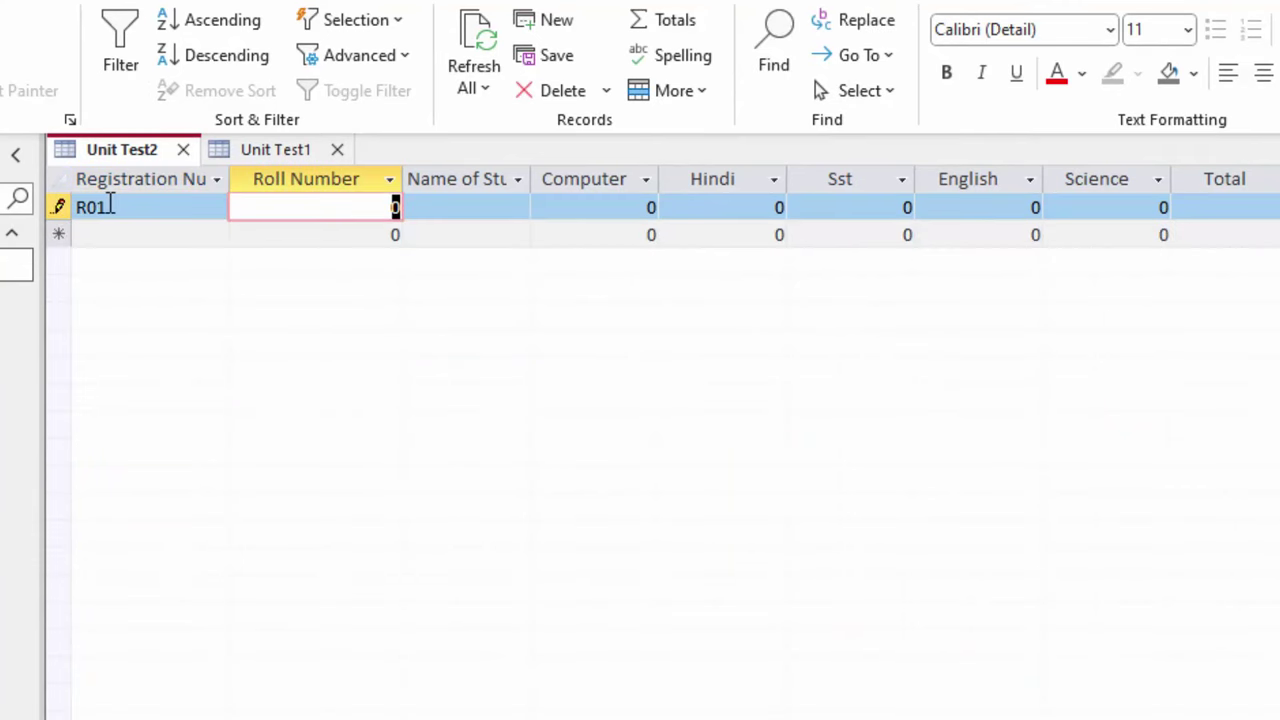
type("1")
key("Tab")
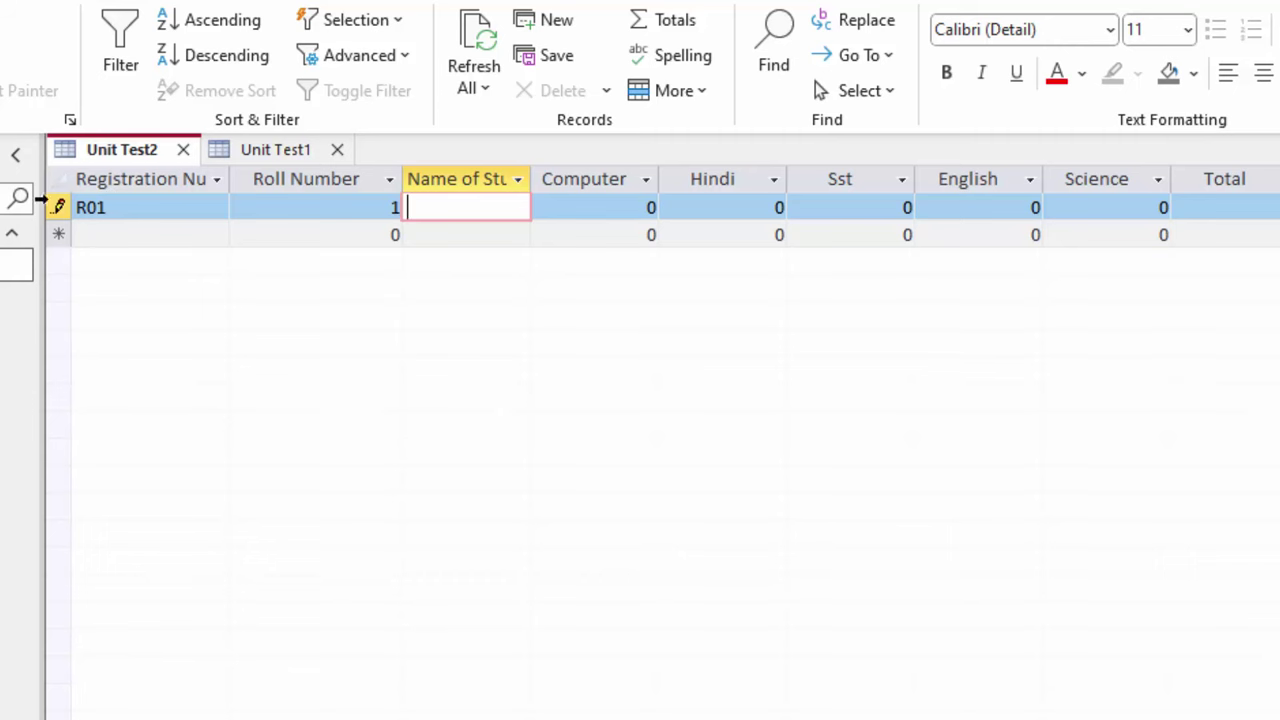
key("ctrl+F6")
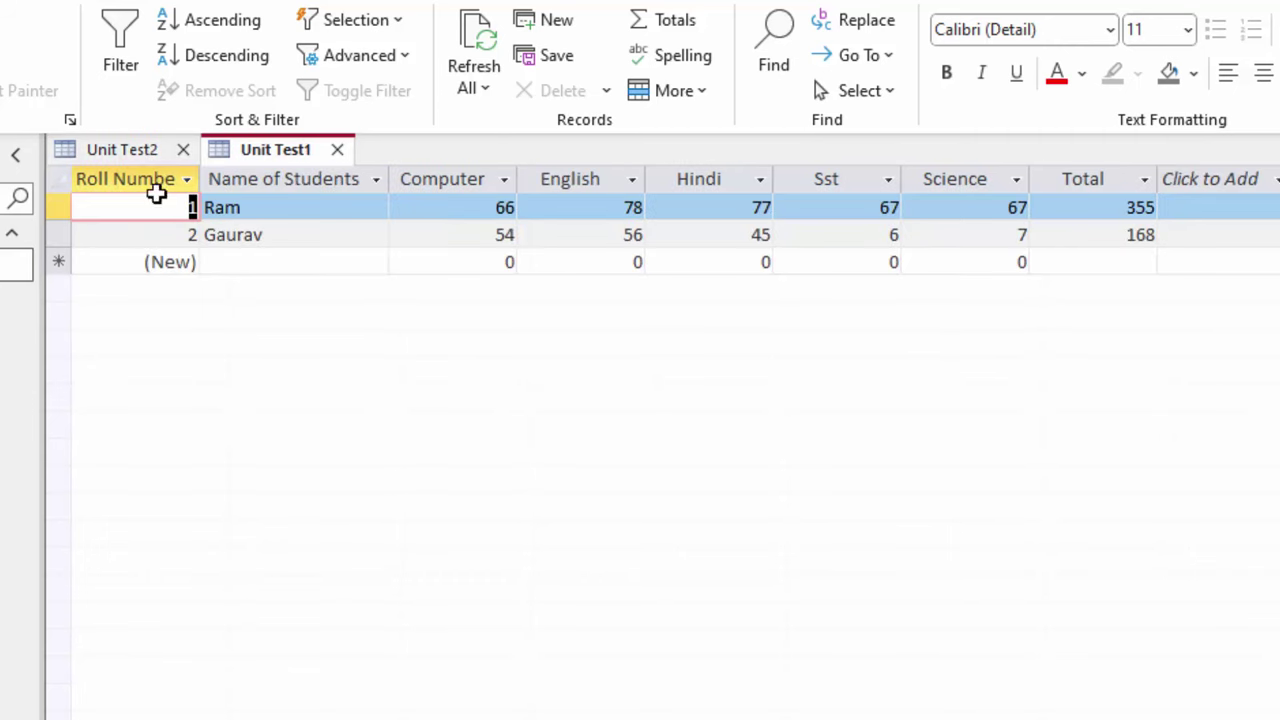
Enter the first student Ram with marks 67, 56, 77, 56 and 88.
left_click(150, 149)
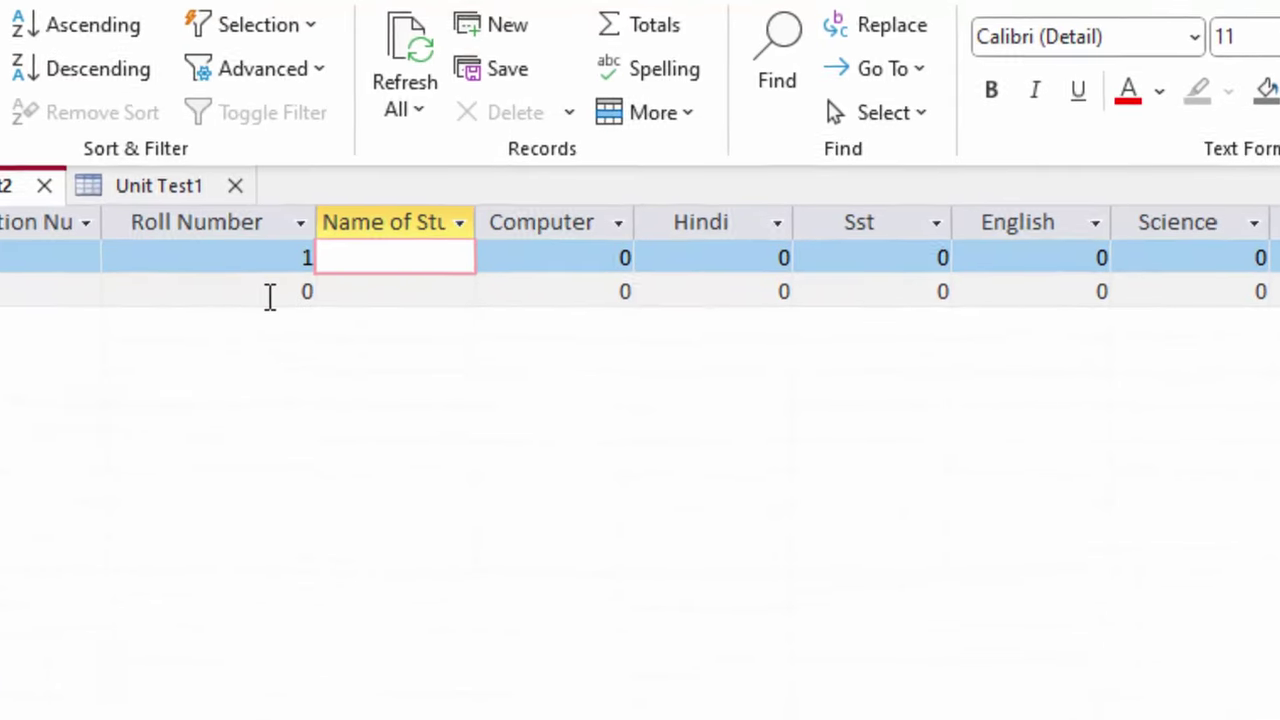
type("Ram")
key("Tab")
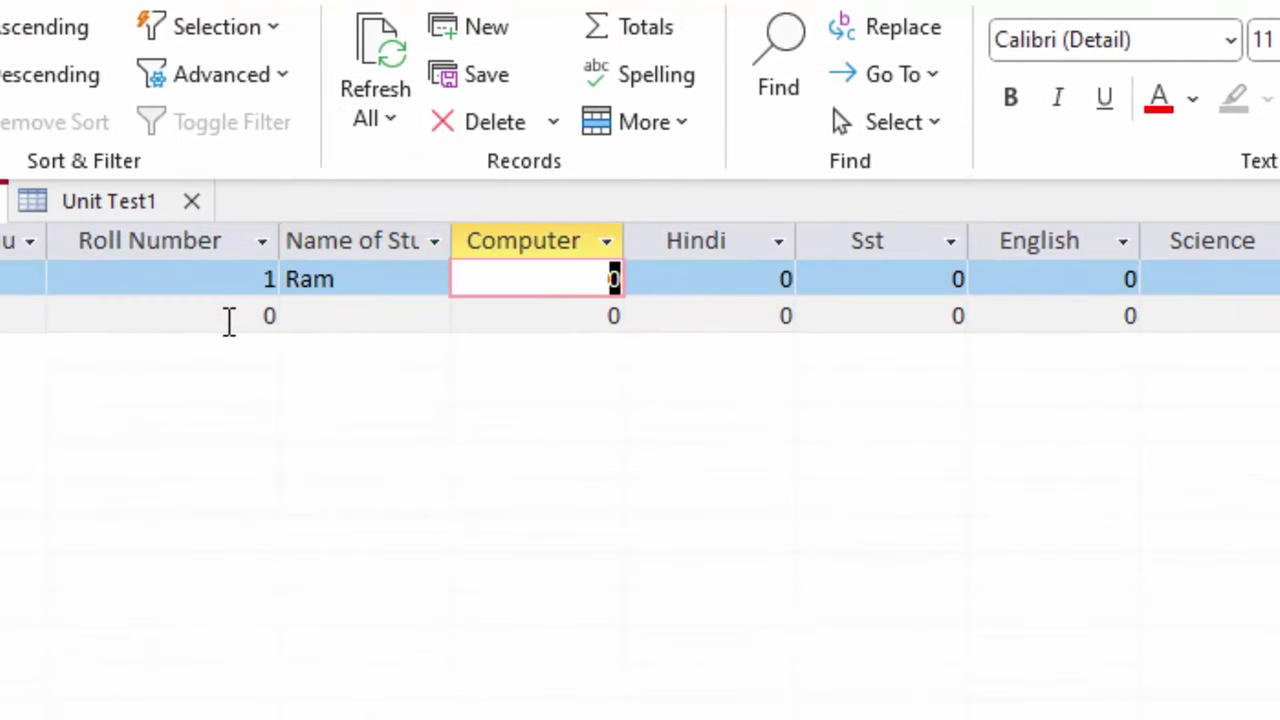
type("67")
key("Tab")
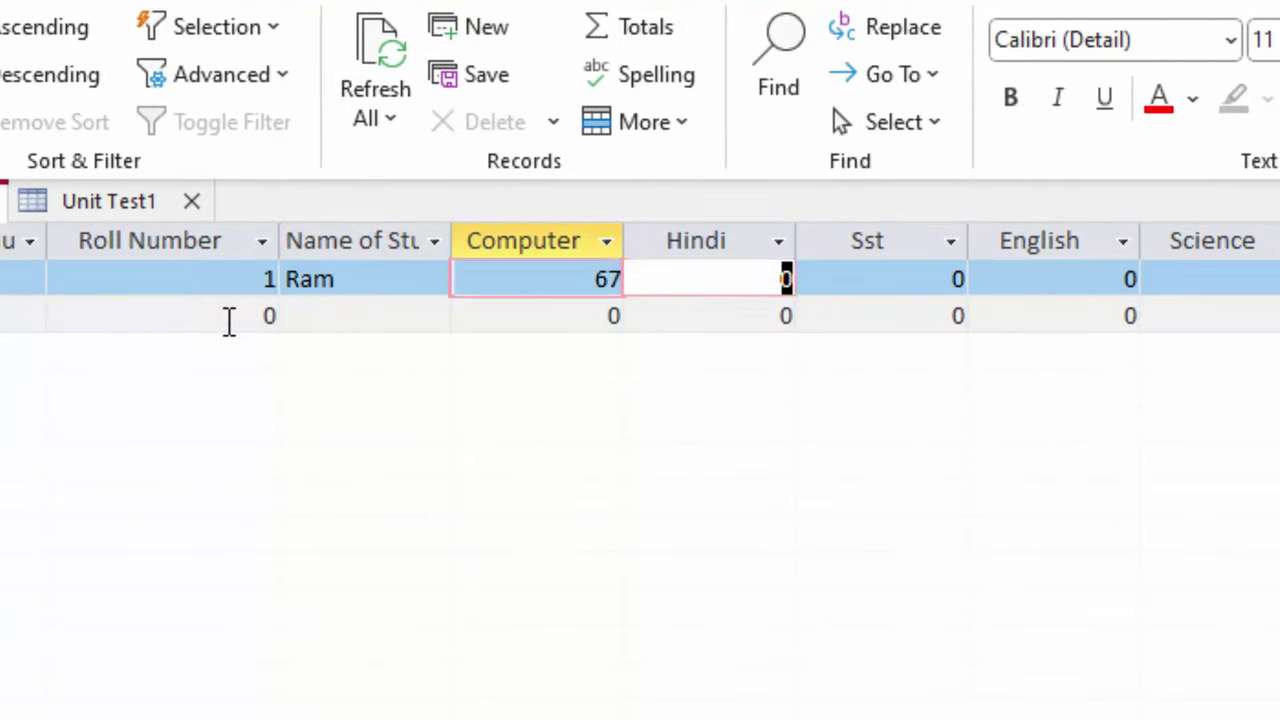
type("56")
key("Tab")
type("77")
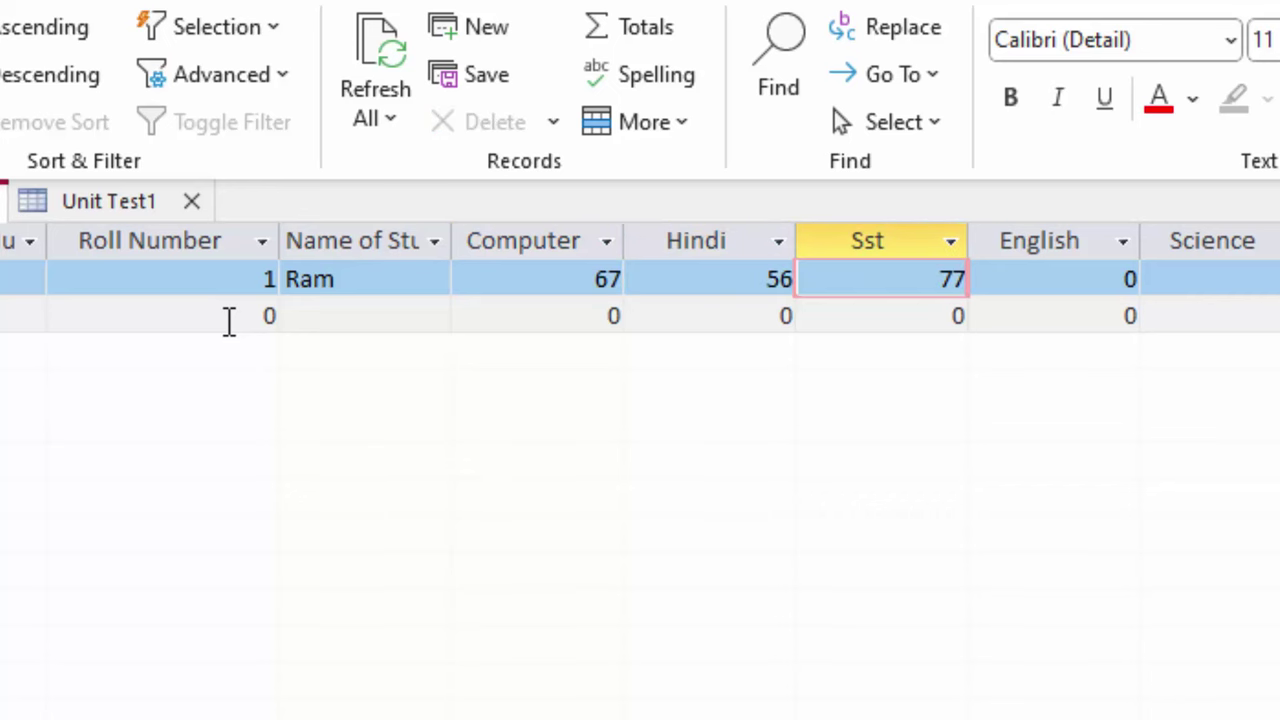
key("Tab")
type("56")
key("Tab")
type("88")
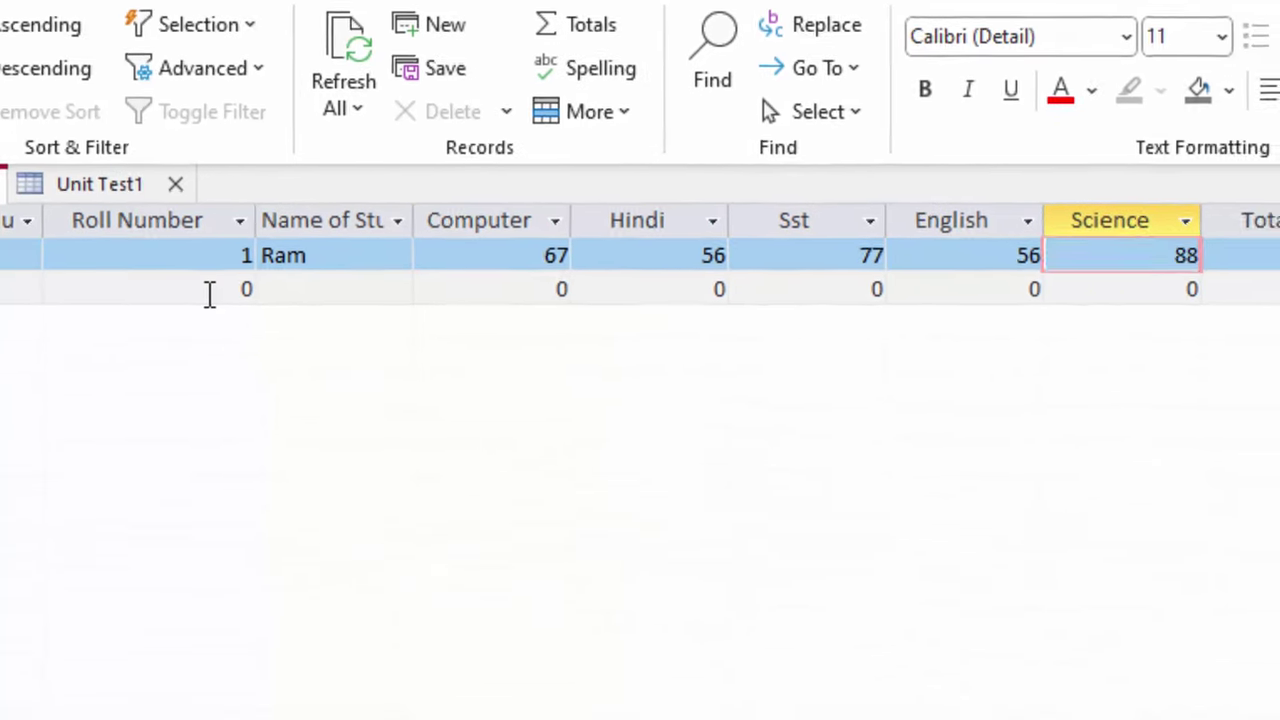
key("Tab")
key("Tab")
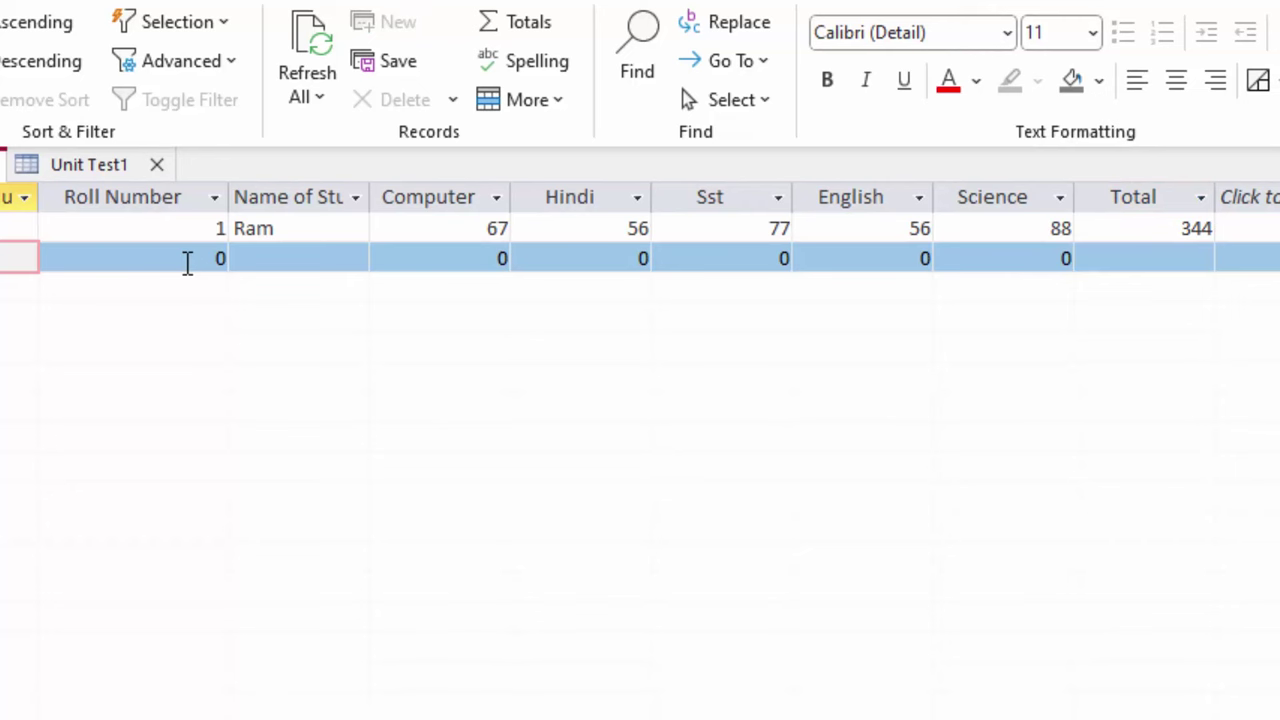
Add roll number 2 for student hyam with marks 56, 45 and 467.
type("0")
left_click(187, 262)
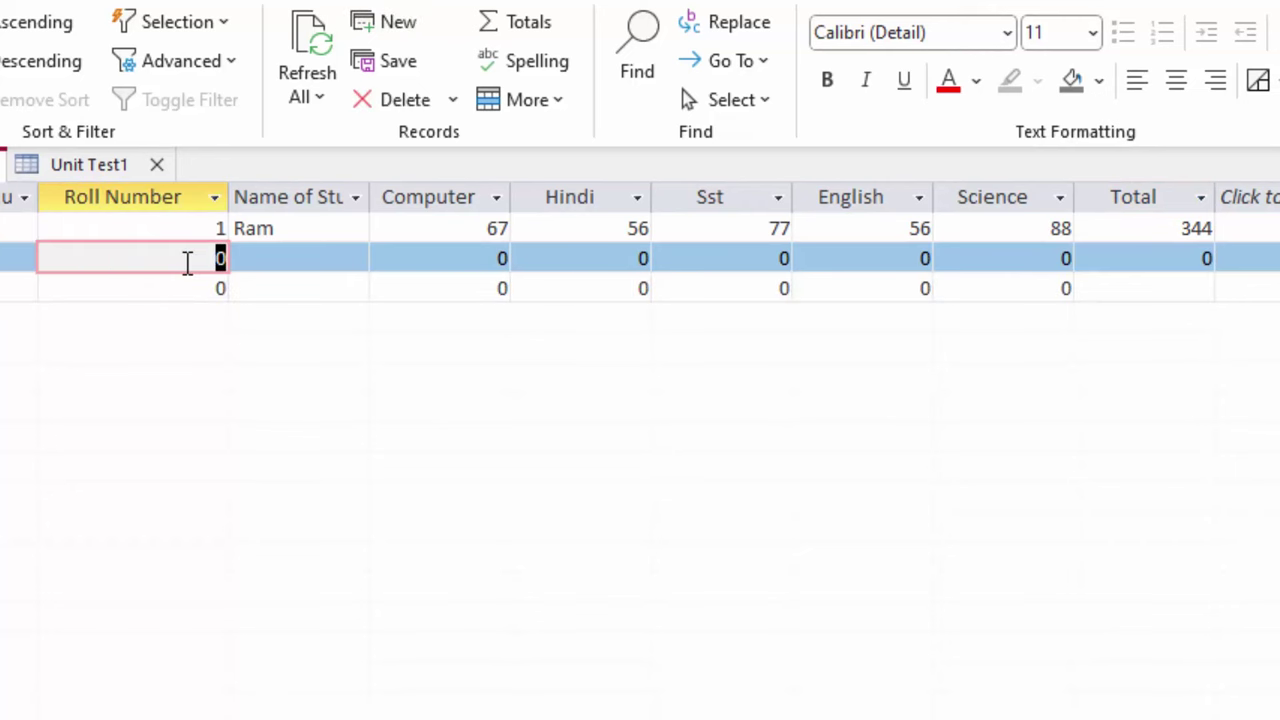
type("2")
key("Tab")
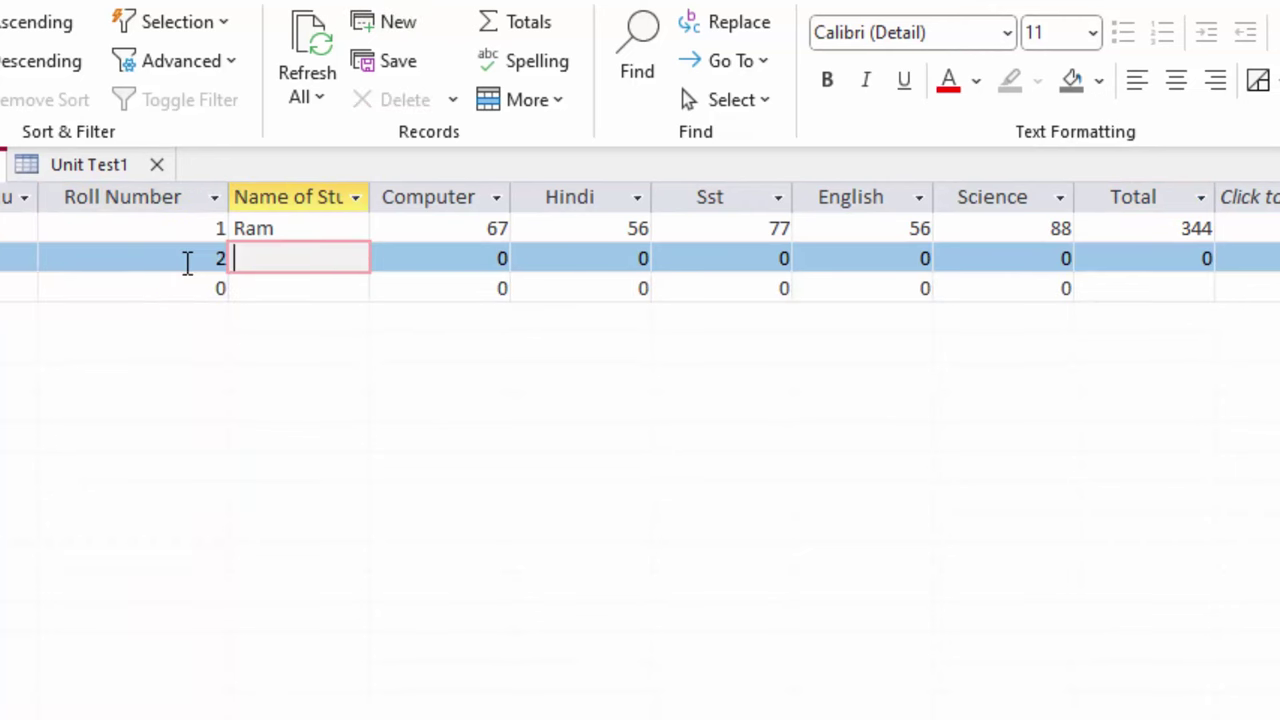
type("Shyam")
key("Tab")
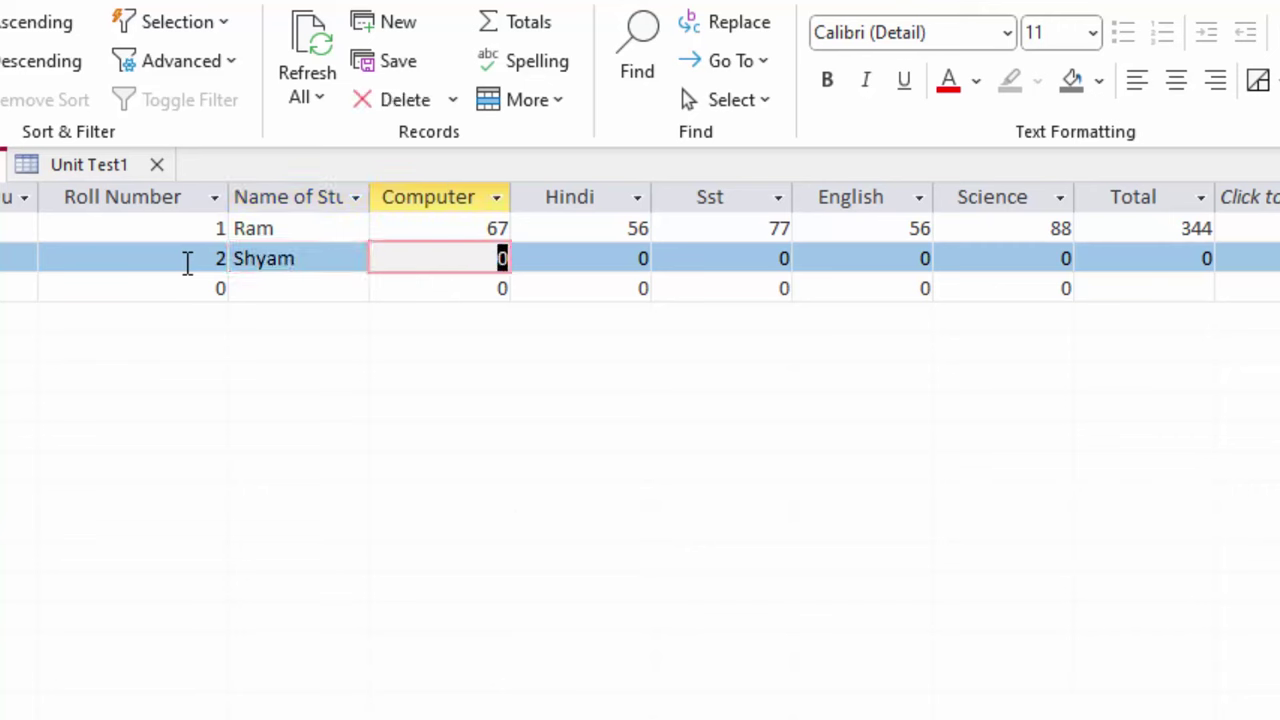
type("56")
key("Tab")
type("45")
key("Tab")
type("4")
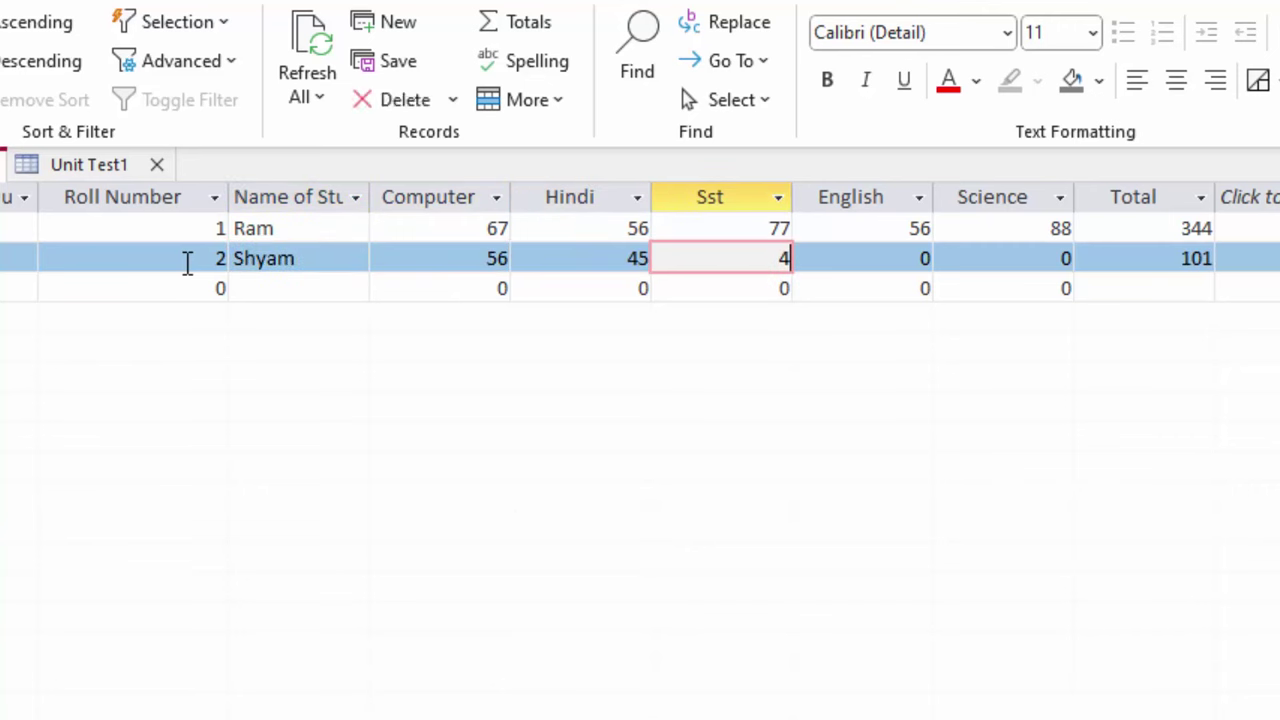
type("67")
key("Tab")
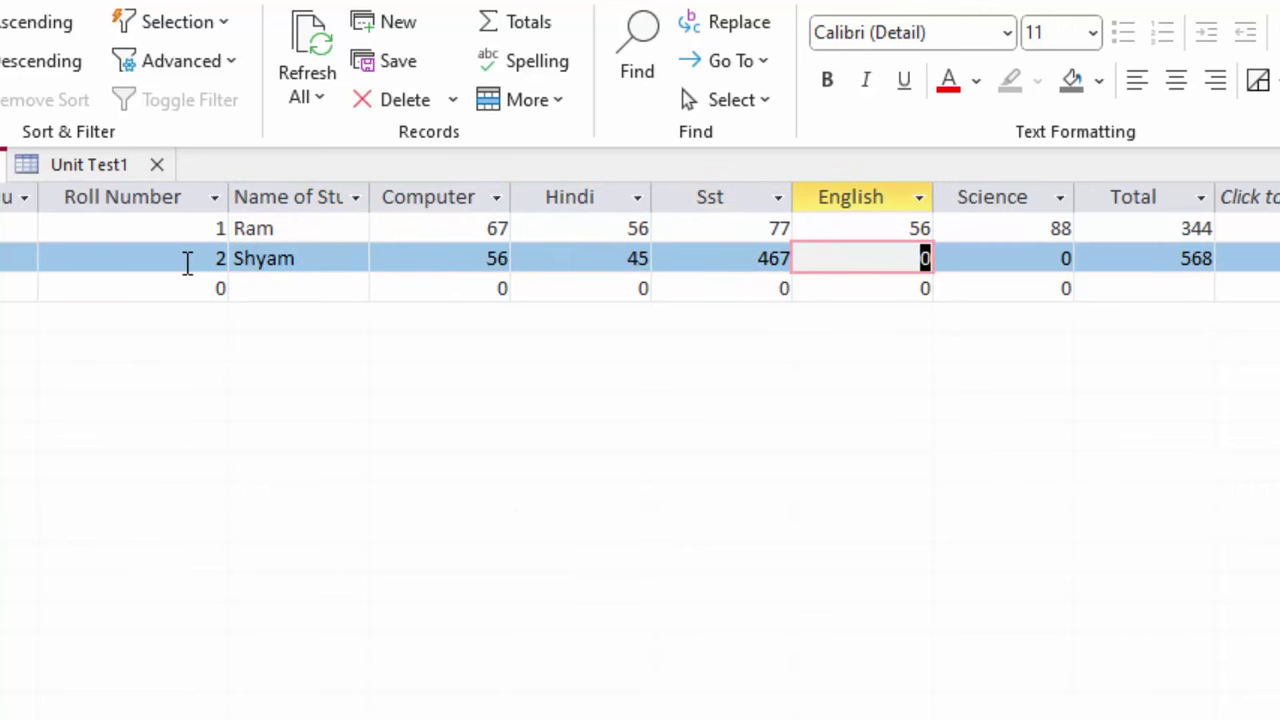
Correct the Sst mark to 67 and enter English 56 and Science 56.
left_click(764, 258)
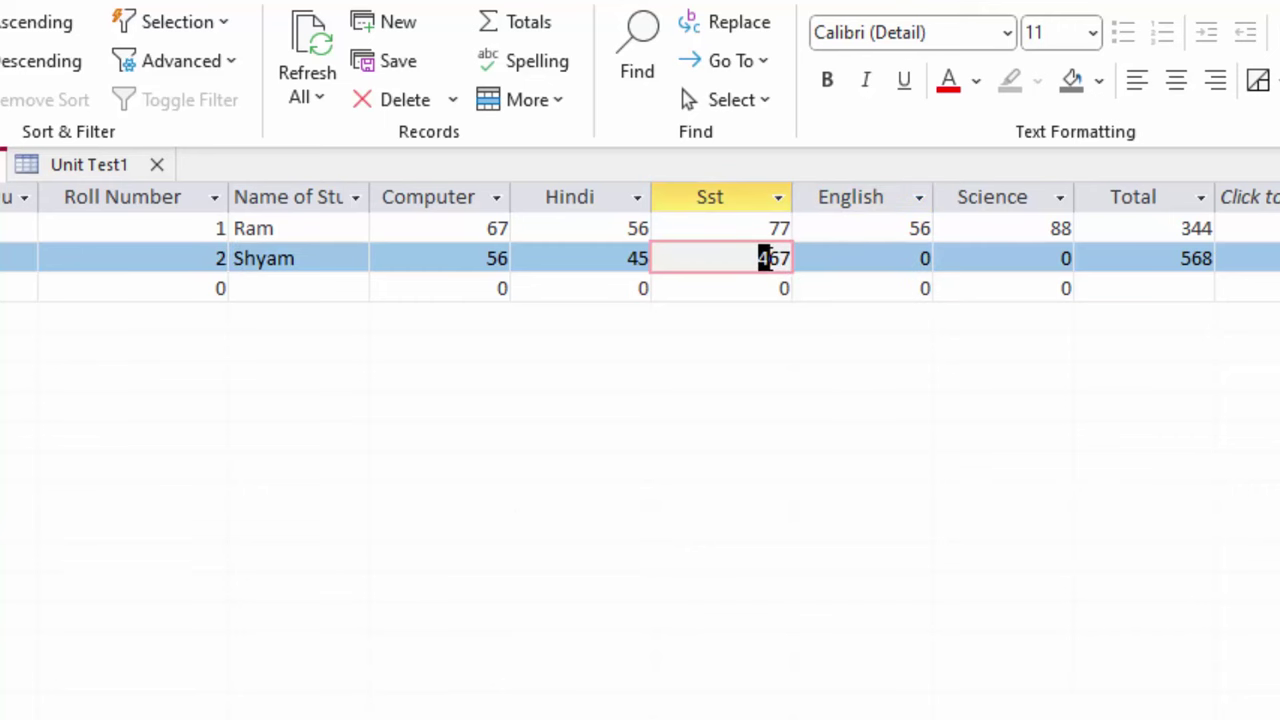
key("Delete")
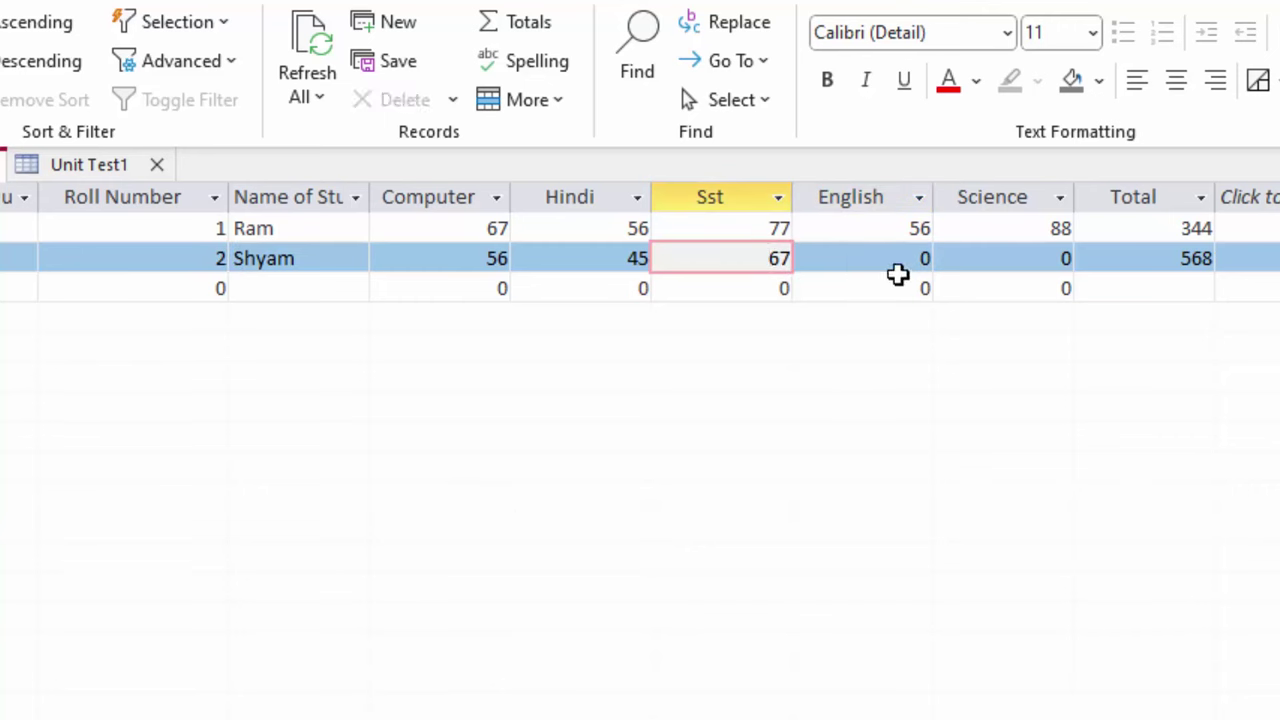
left_click(928, 258)
double_click(928, 258)
key("BackSpace")
type("56")
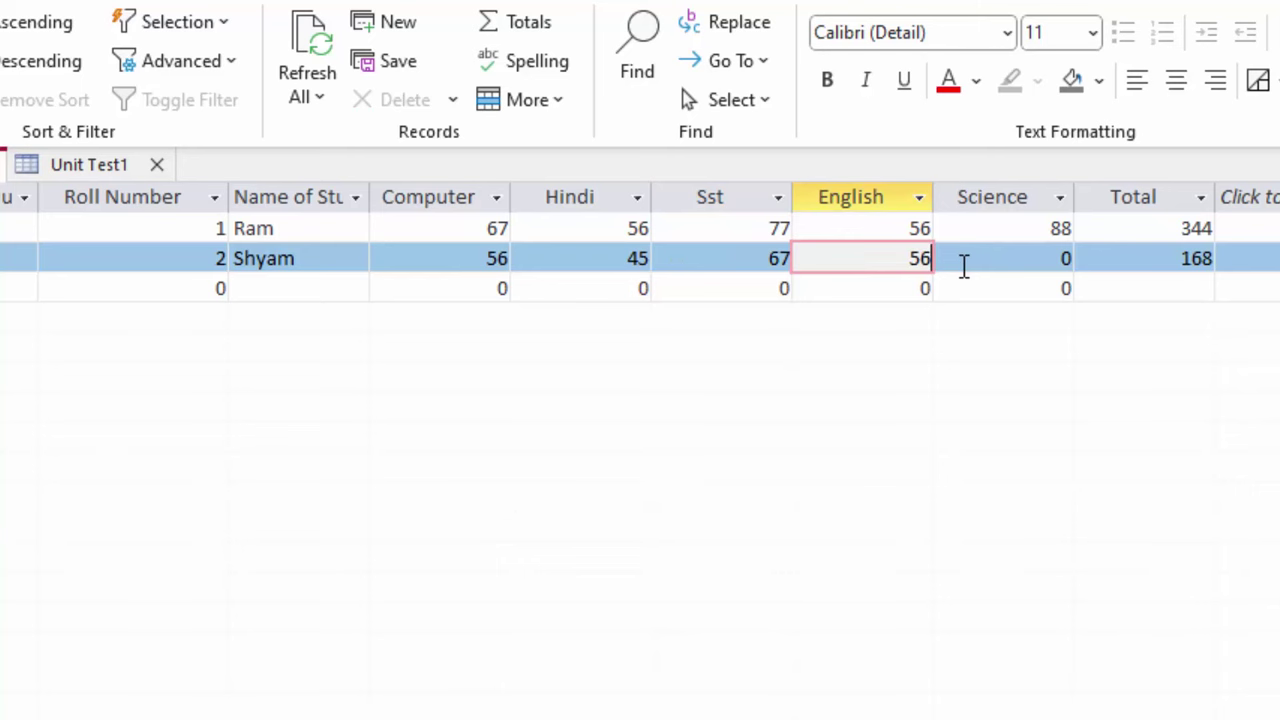
double_click(963, 265)
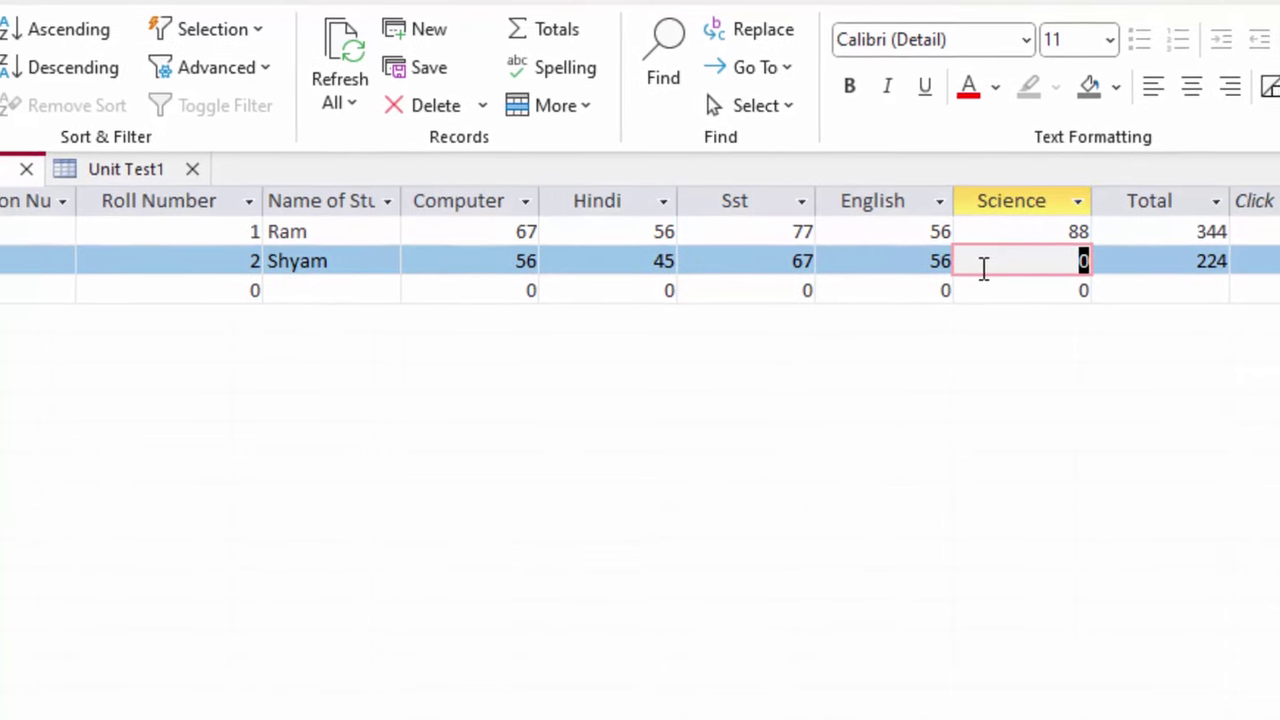
type("56")
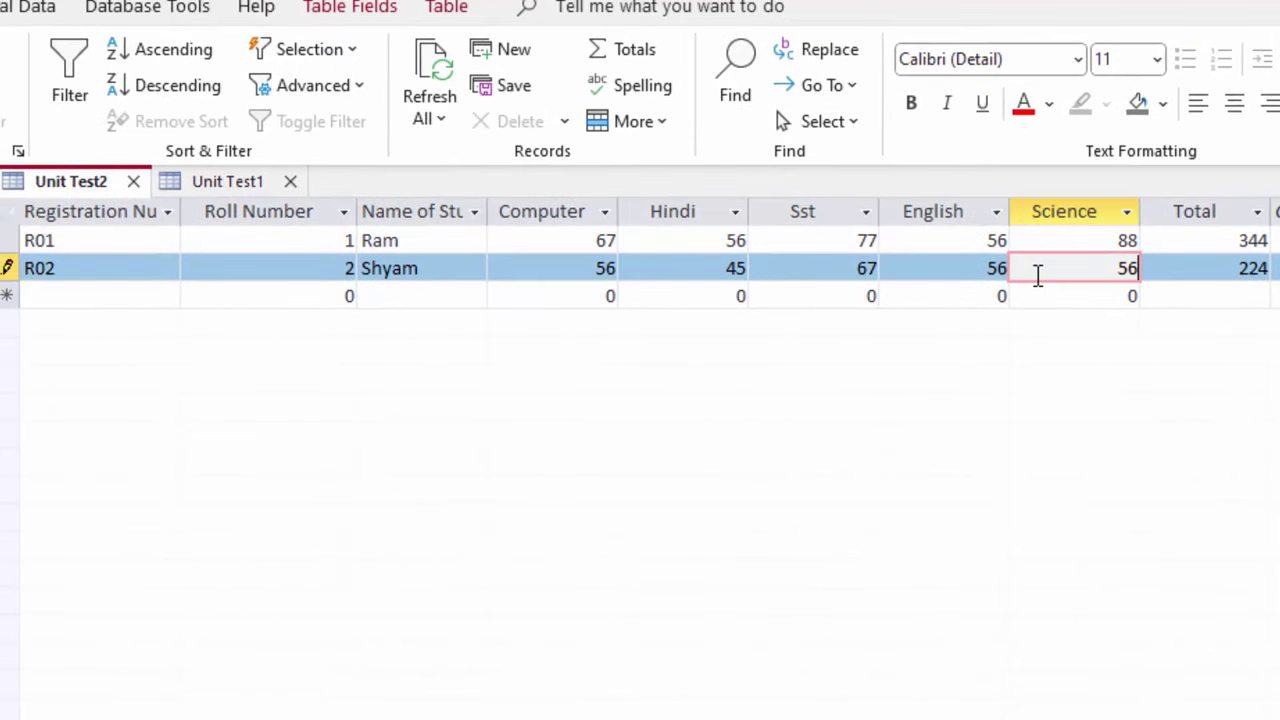
key("Tab")
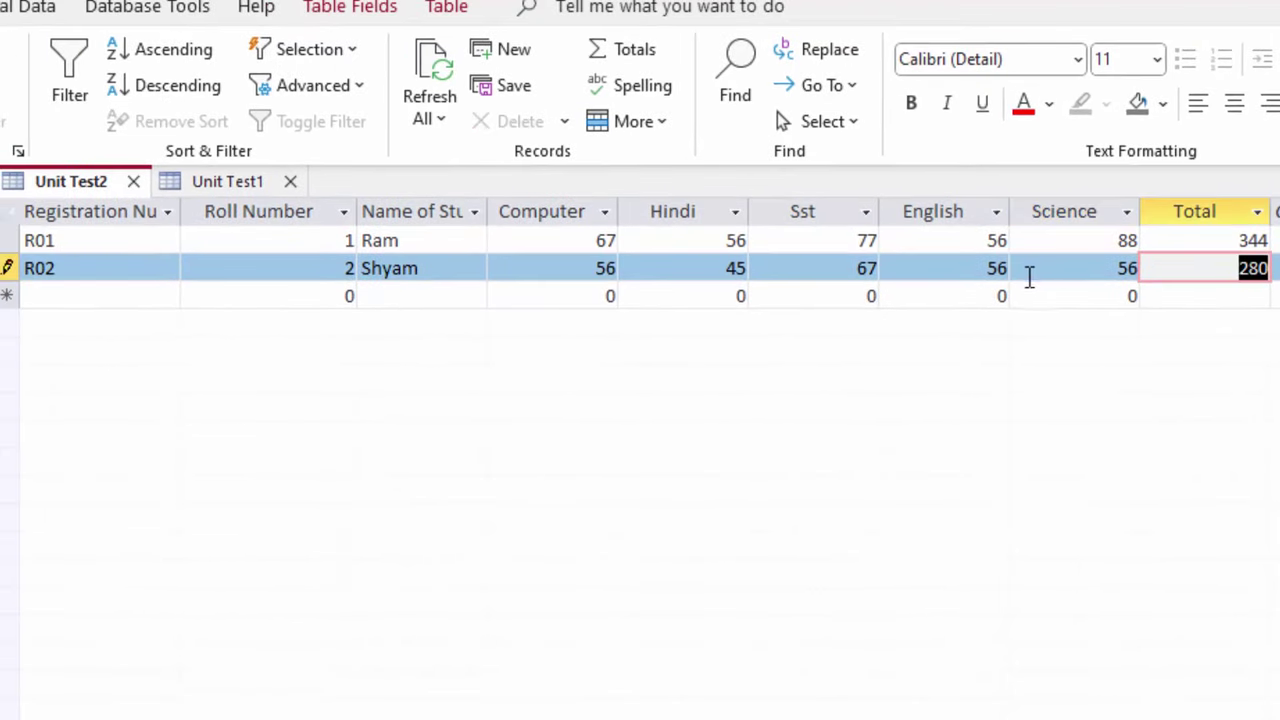
Save the Unit Test2 table and close both the Unit Test1 and Unit Test2 tables.
right_click(255, 186)
key("Escape")
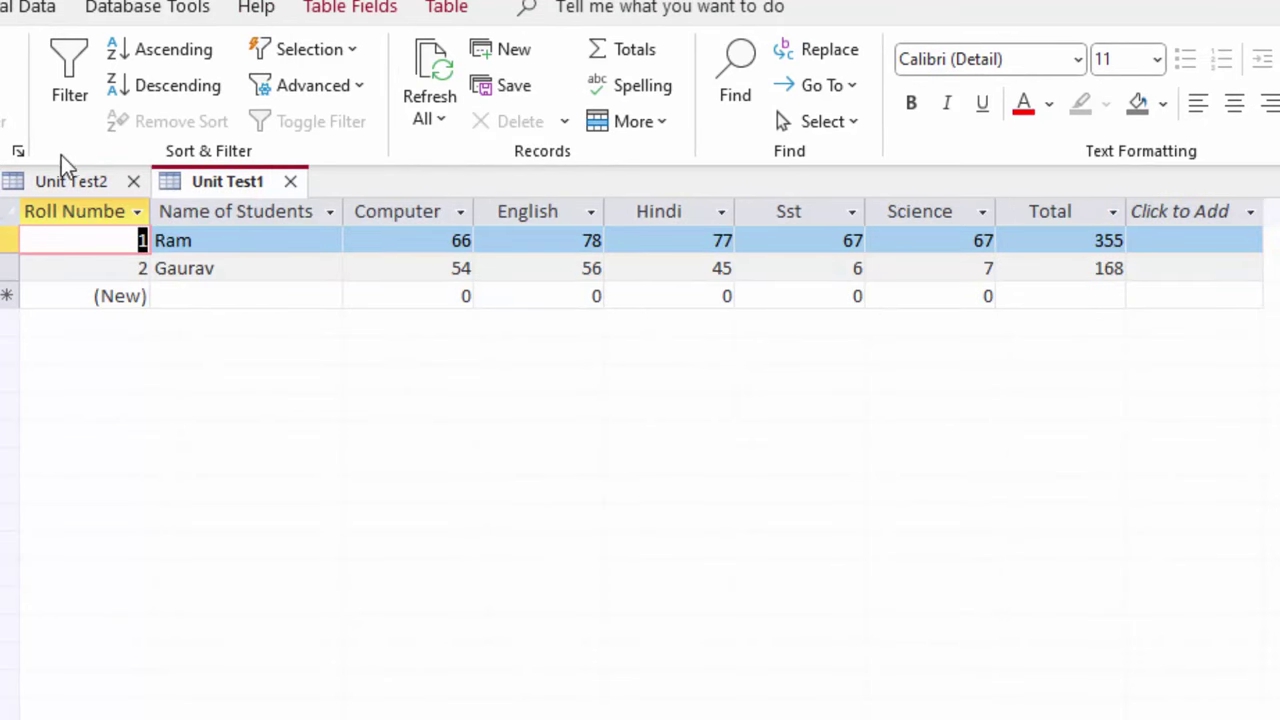
right_click(63, 181)
left_click(122, 199)
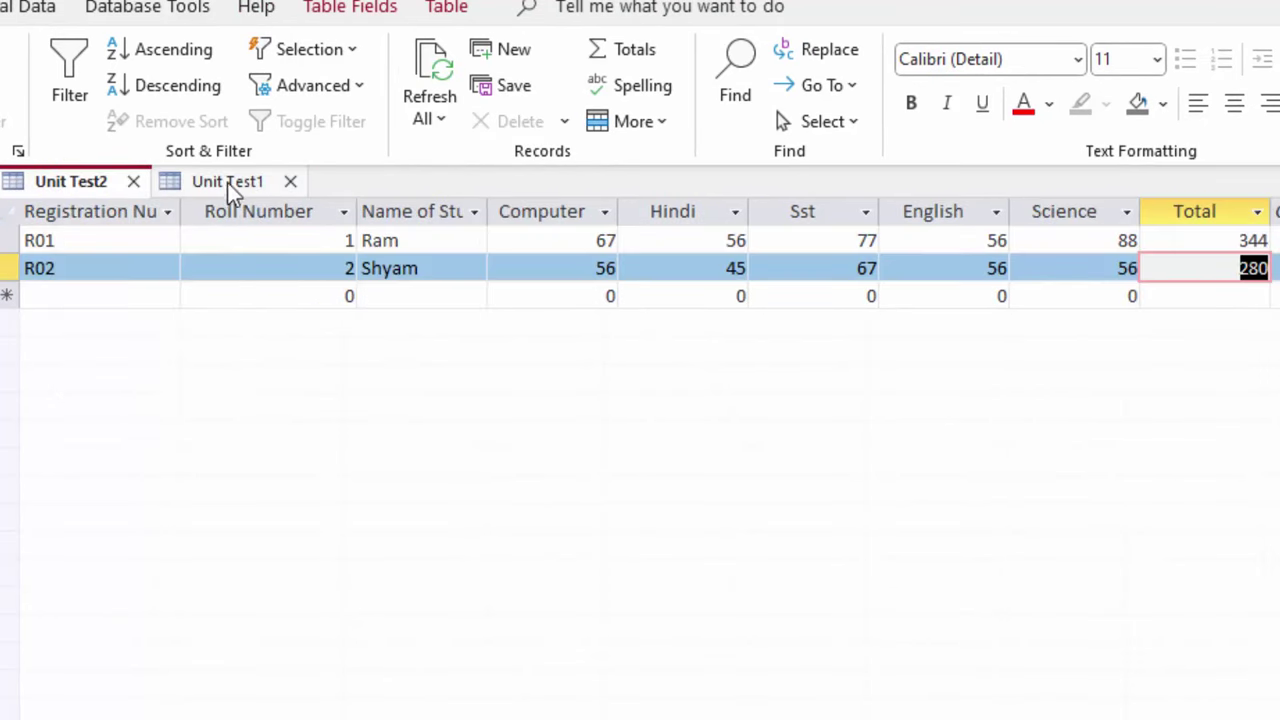
left_click(289, 182)
left_click(133, 183)
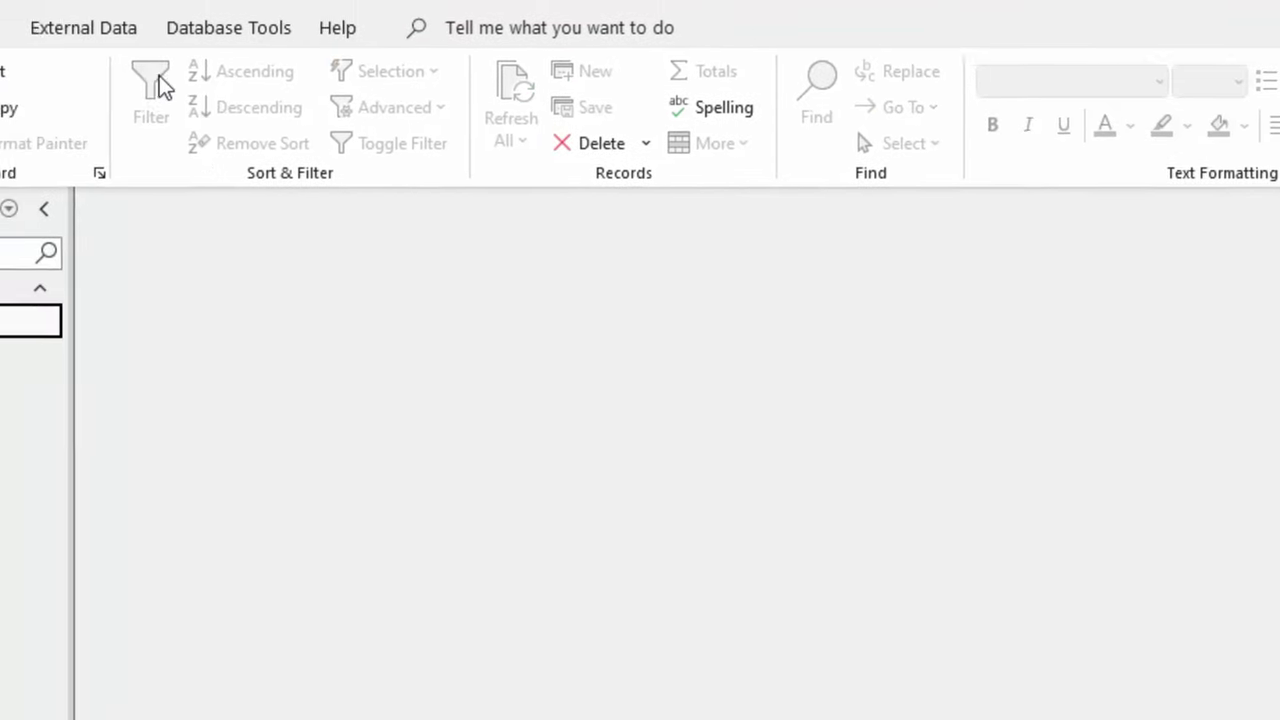
Run the Form Wizard with all Unit Test1 fields, finishing in Design view.
left_click(200, 88)
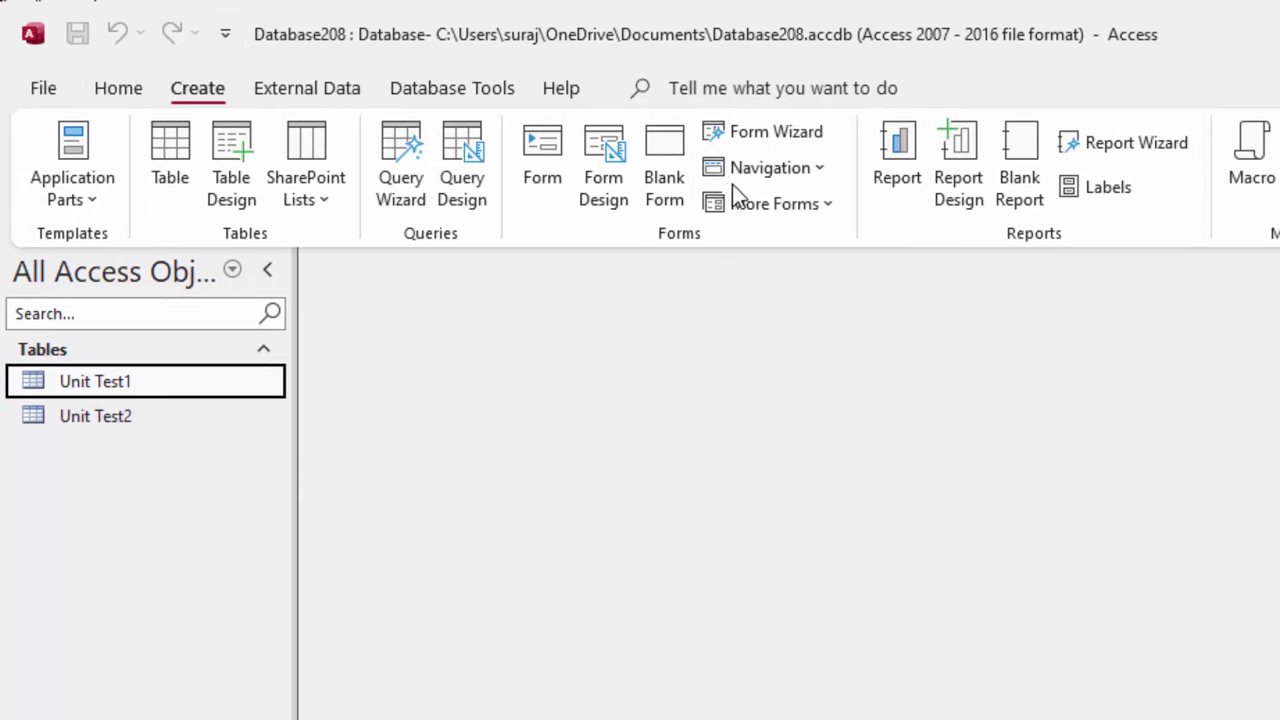
left_click(808, 146)
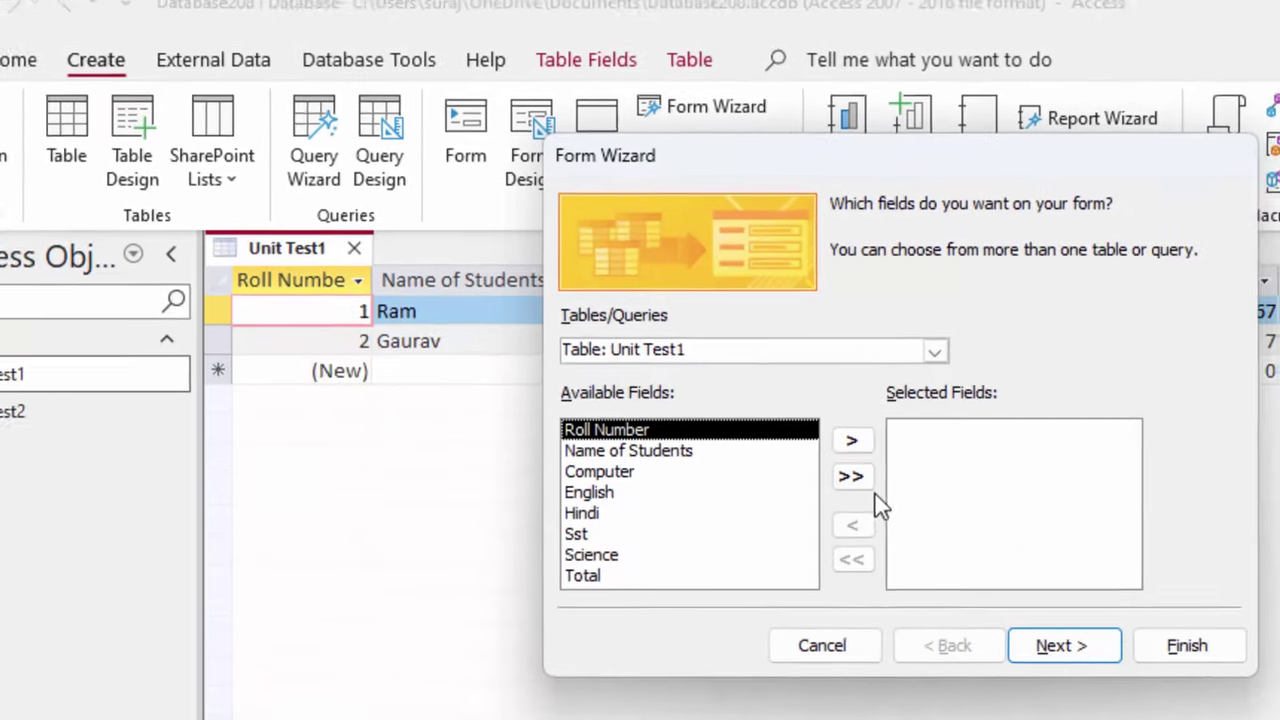
left_click(901, 476)
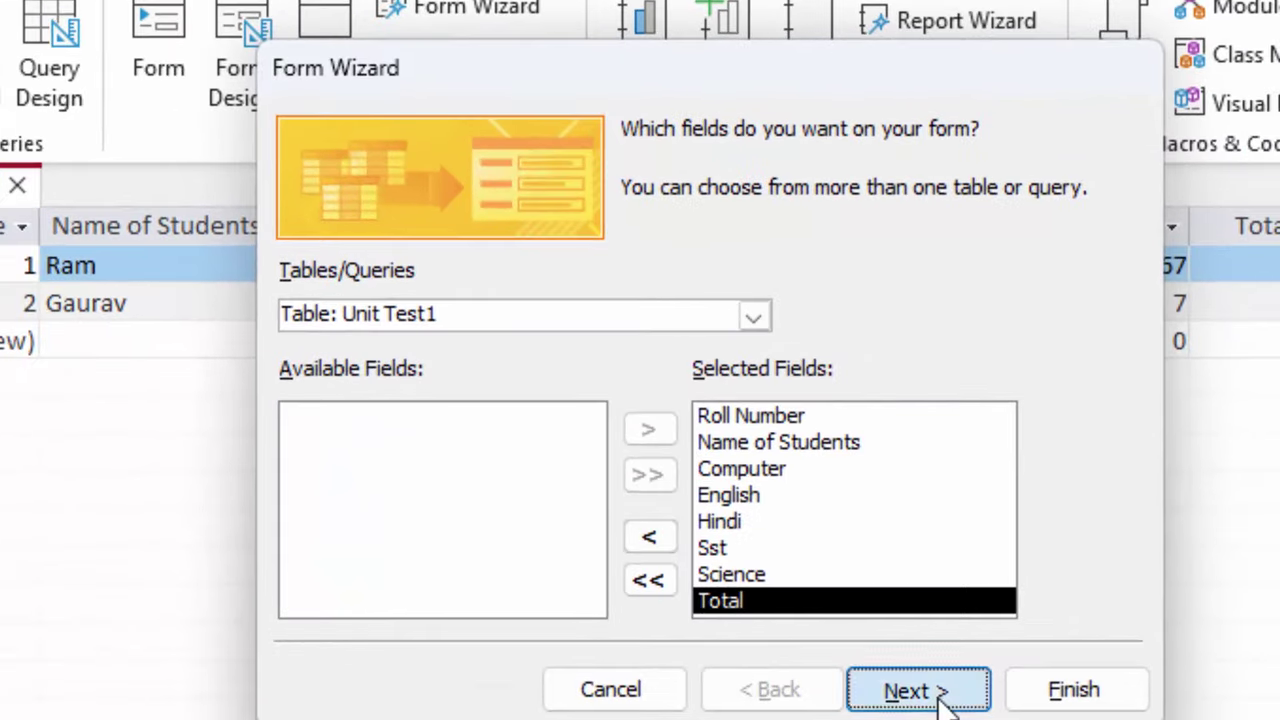
left_click(945, 705)
left_click(945, 705)
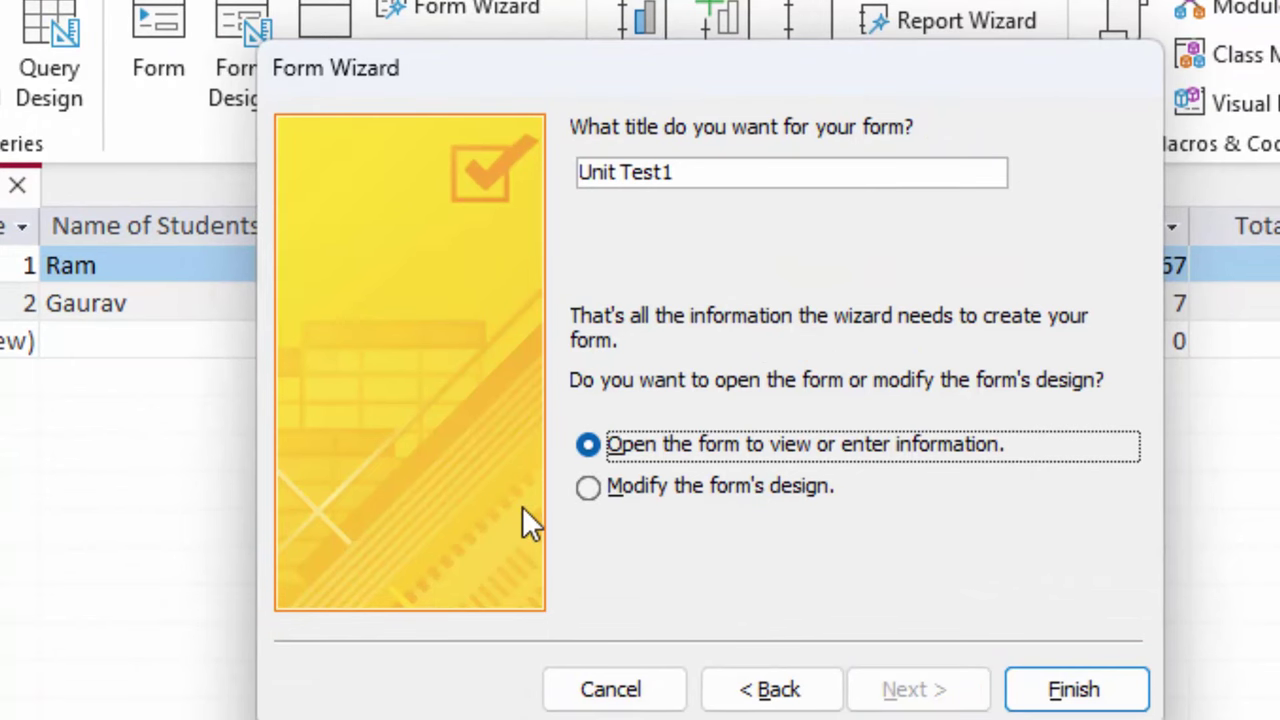
left_click(766, 491)
left_click(1078, 698)
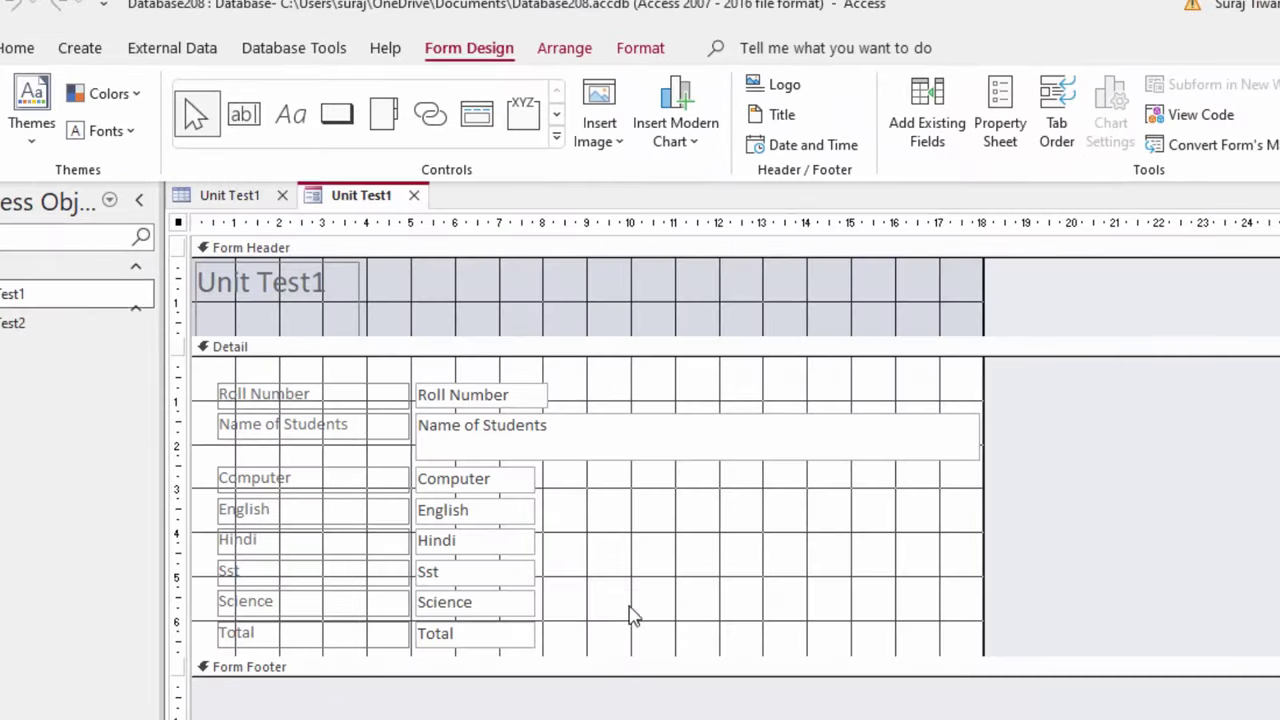
Remove the form's Unit Test1 title, narrow the Name of Students box, and enlarge the Detail section.
left_click(361, 292)
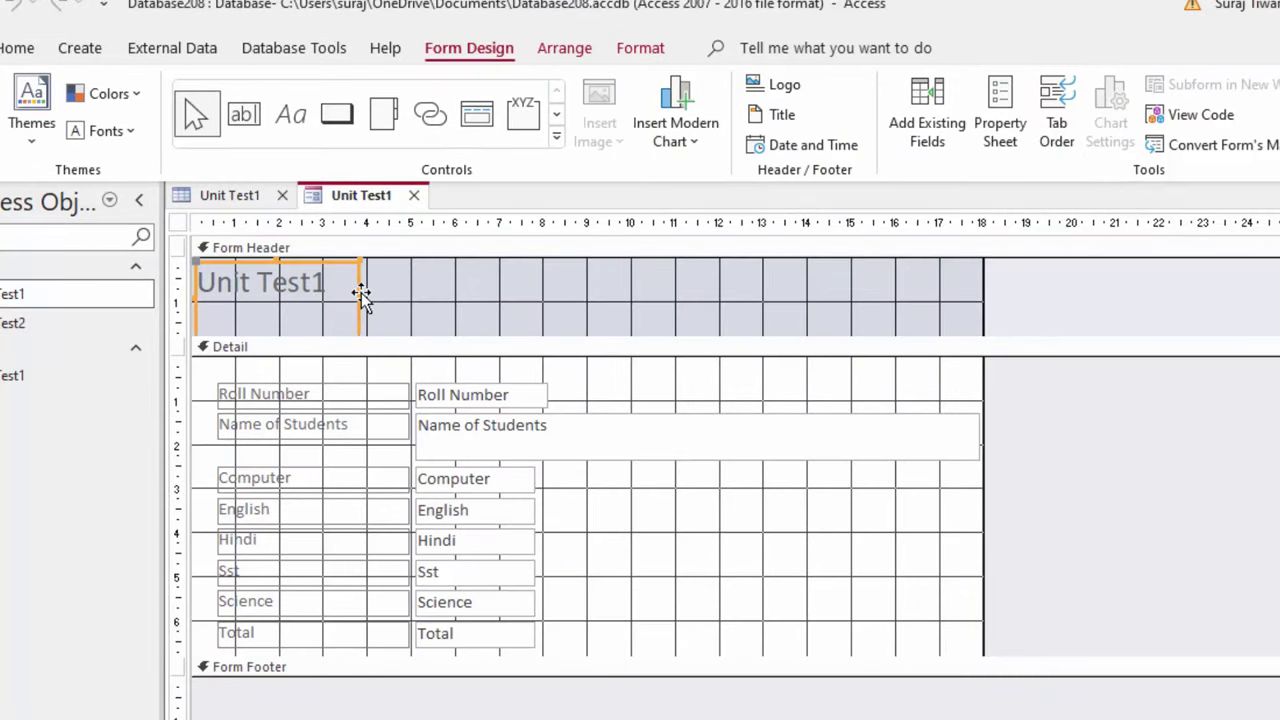
key("Delete")
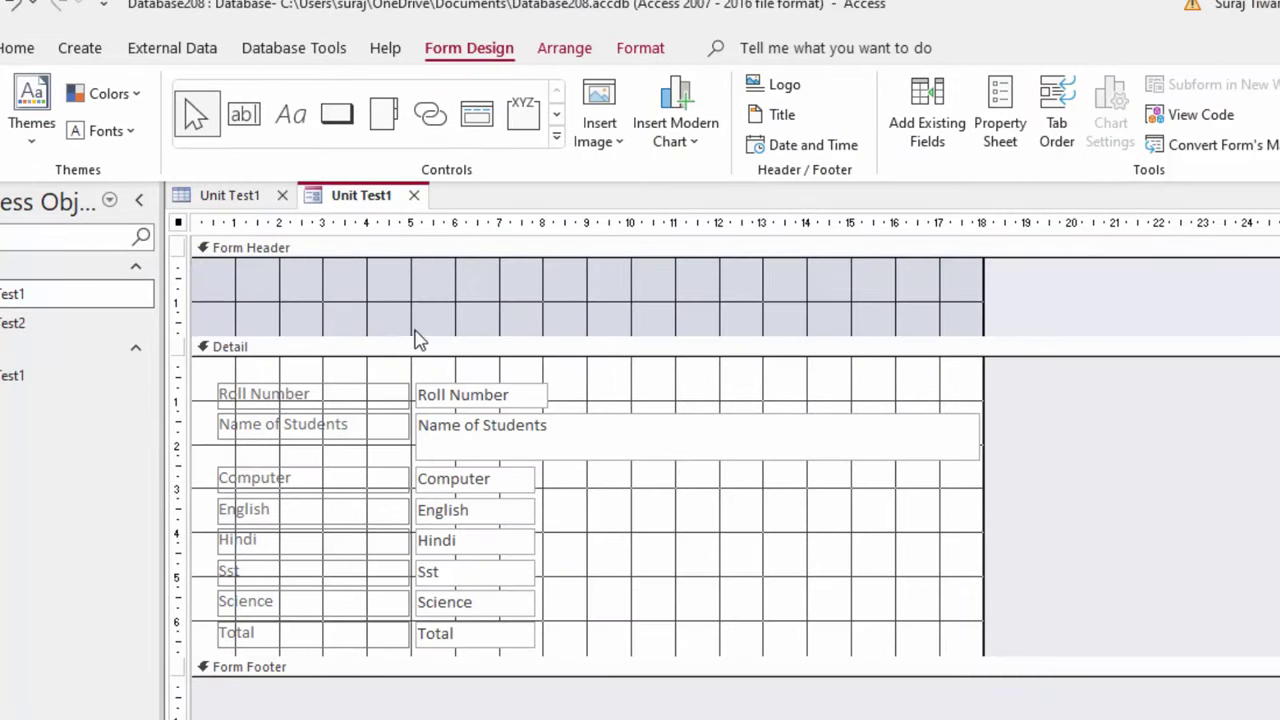
left_click_drag(421, 336, 423, 258)
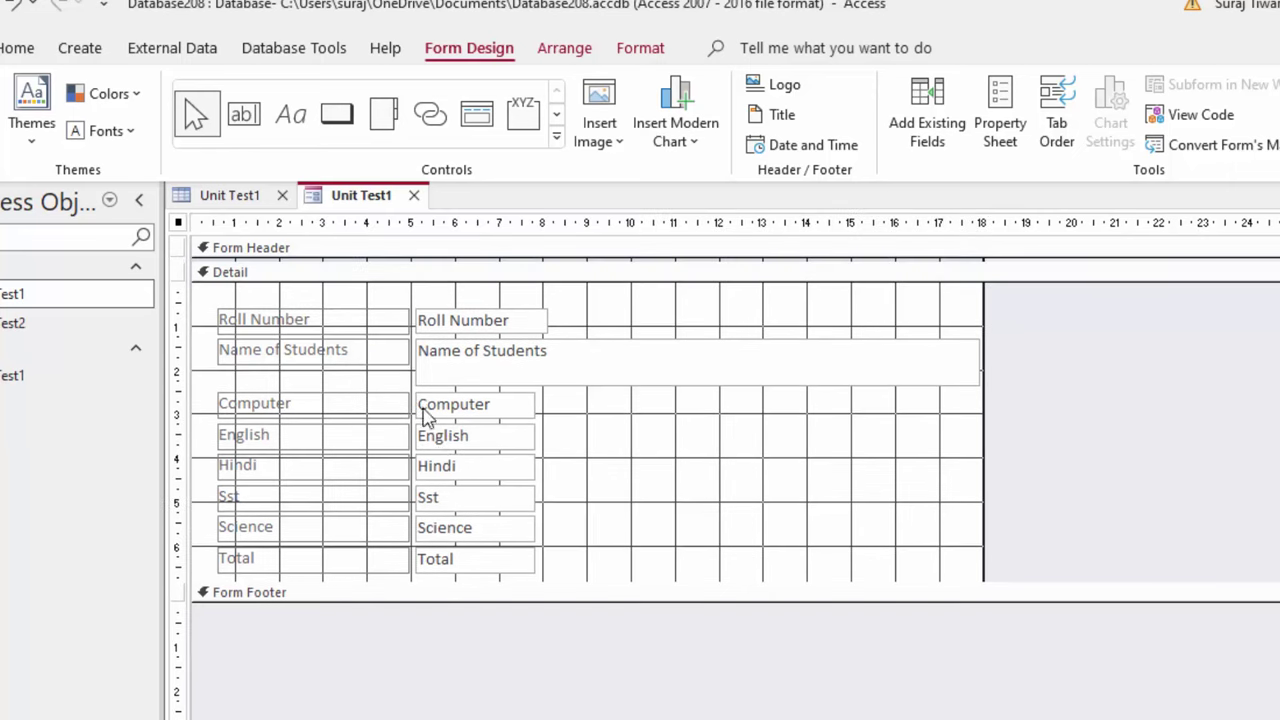
left_click(937, 362)
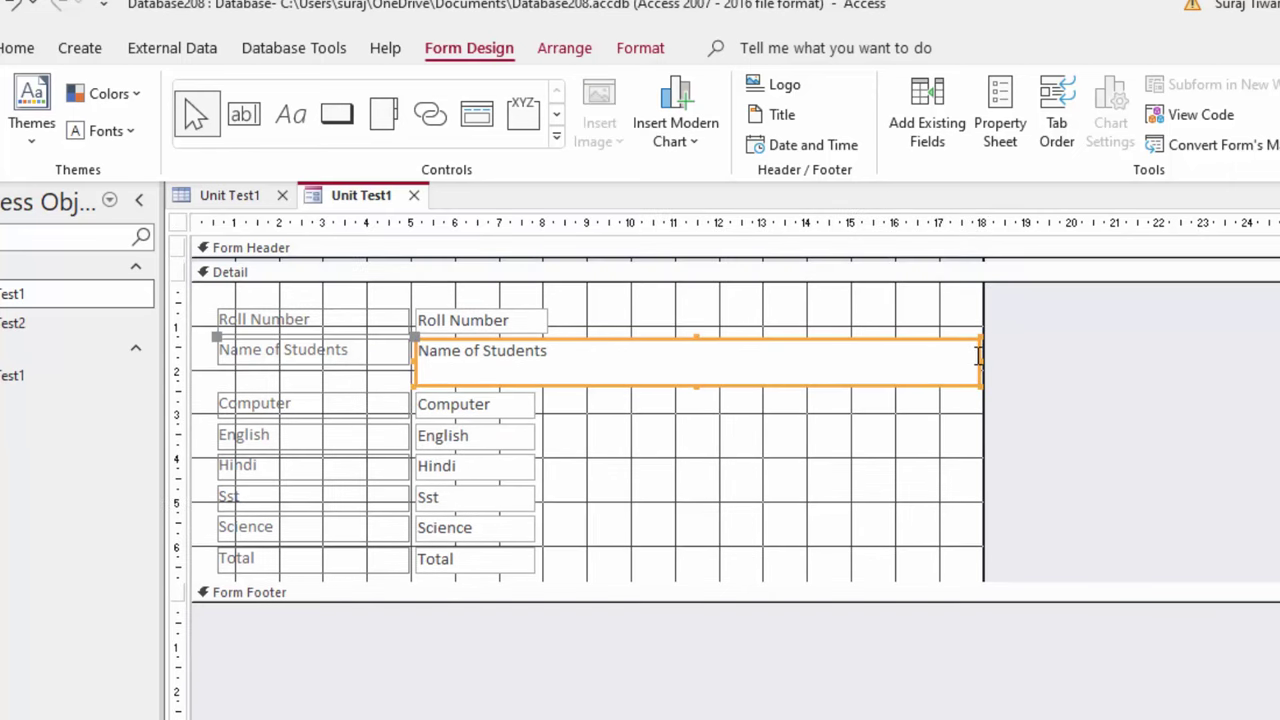
left_click_drag(978, 360, 545, 375)
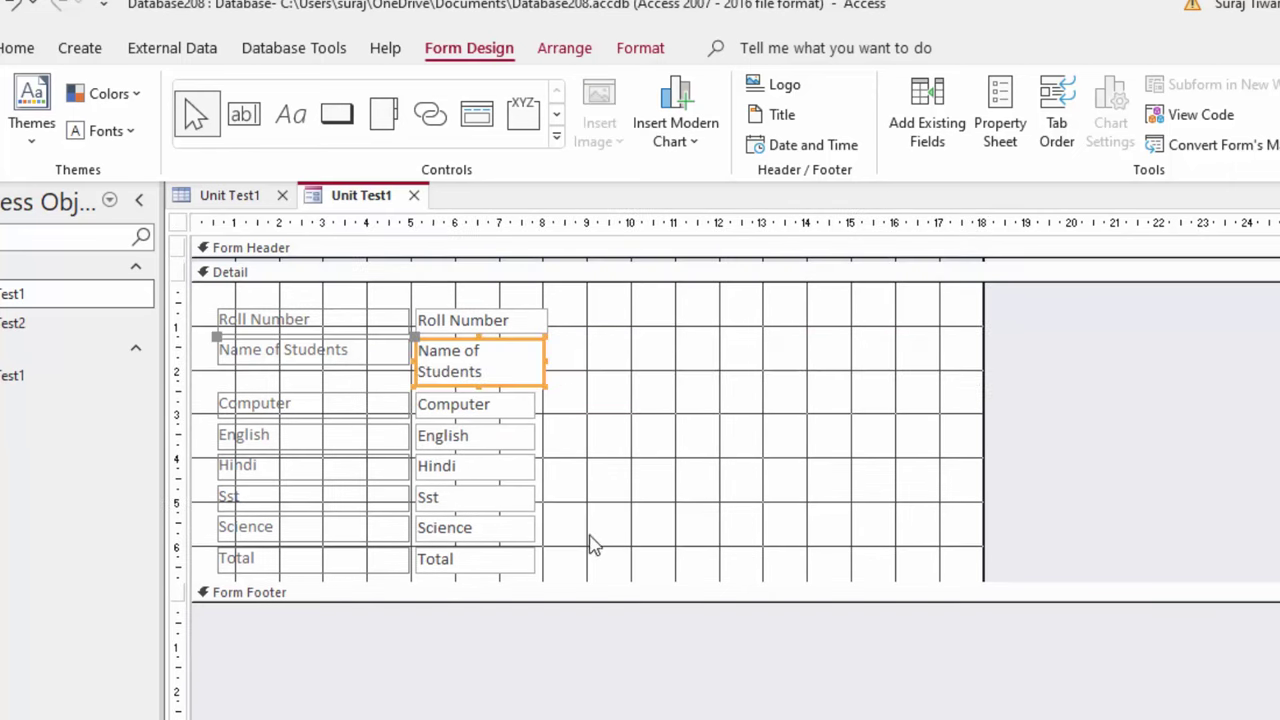
left_click_drag(574, 580, 577, 706)
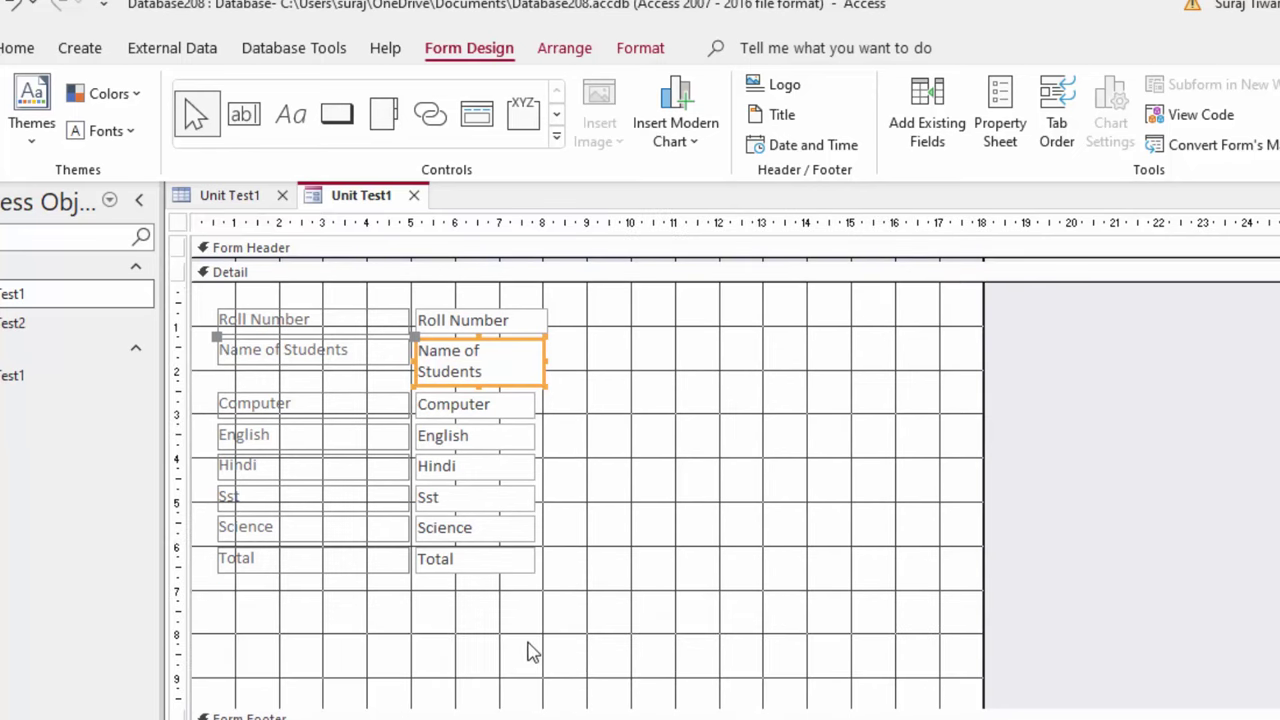
Make all Detail labels and fields bold, narrow the form, and switch to Form view.
left_click_drag(177, 642, 177, 280)
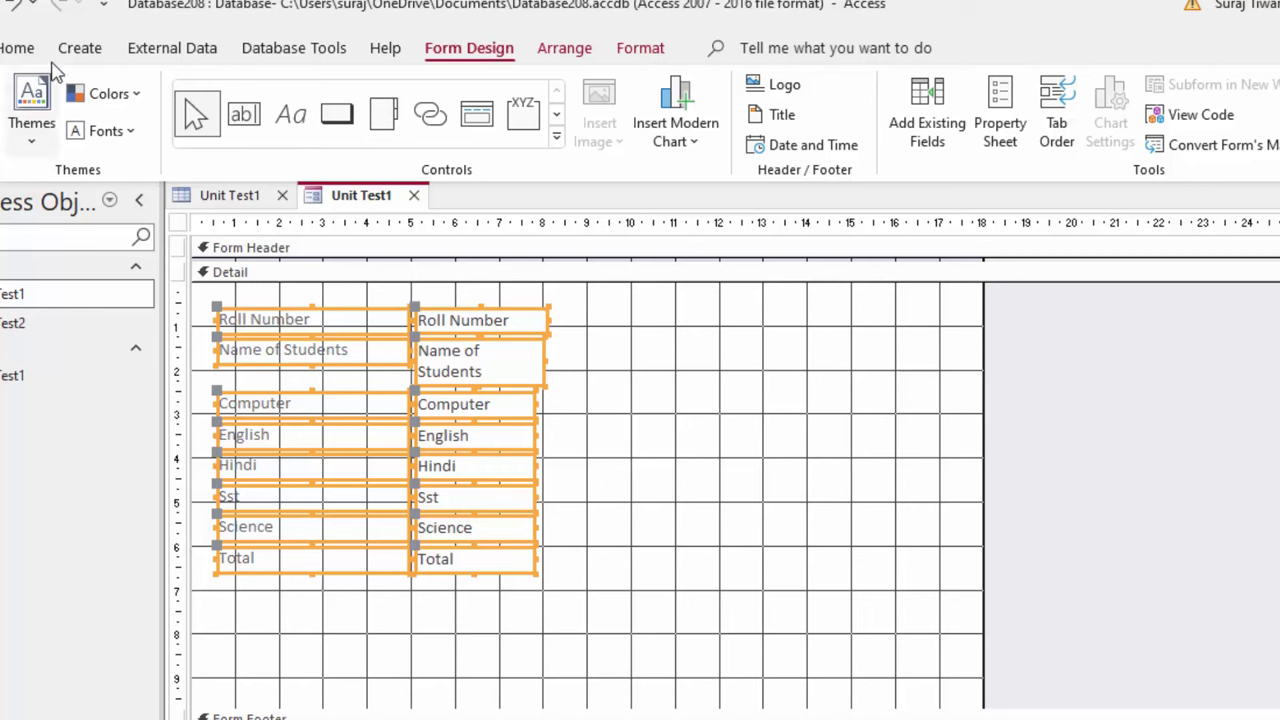
left_click(16, 49)
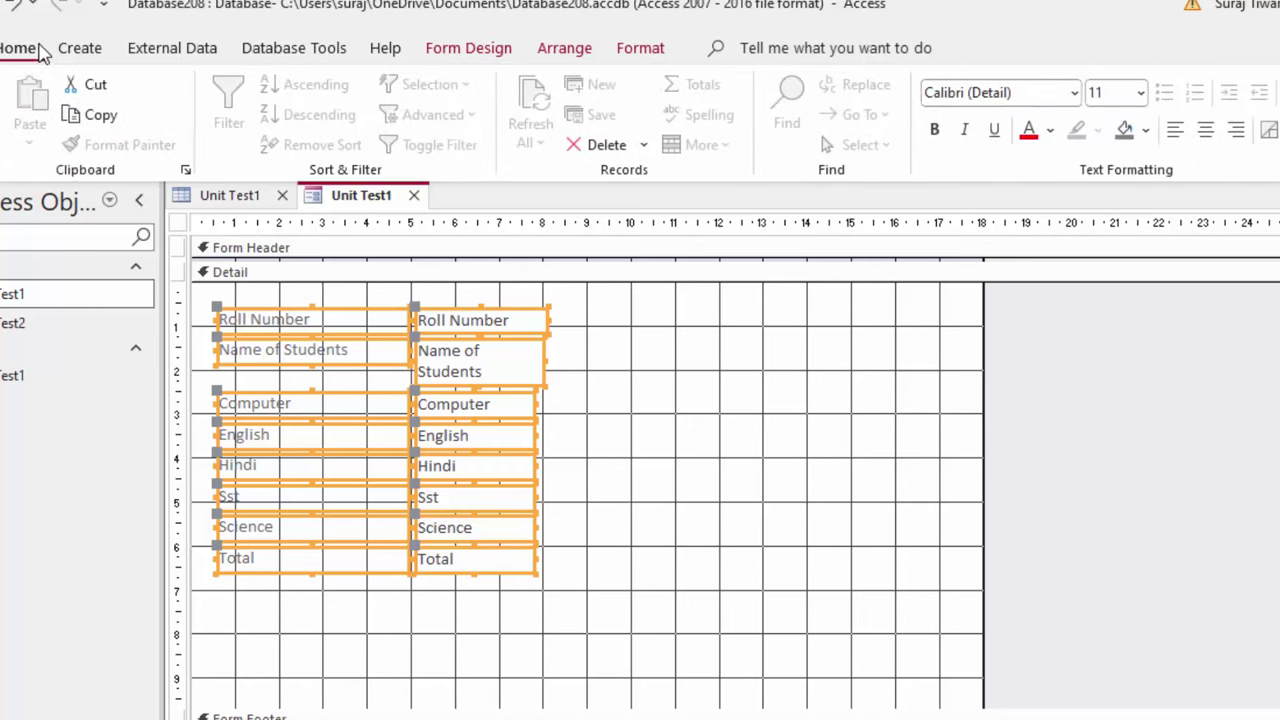
left_click(1050, 130)
left_click(1039, 162)
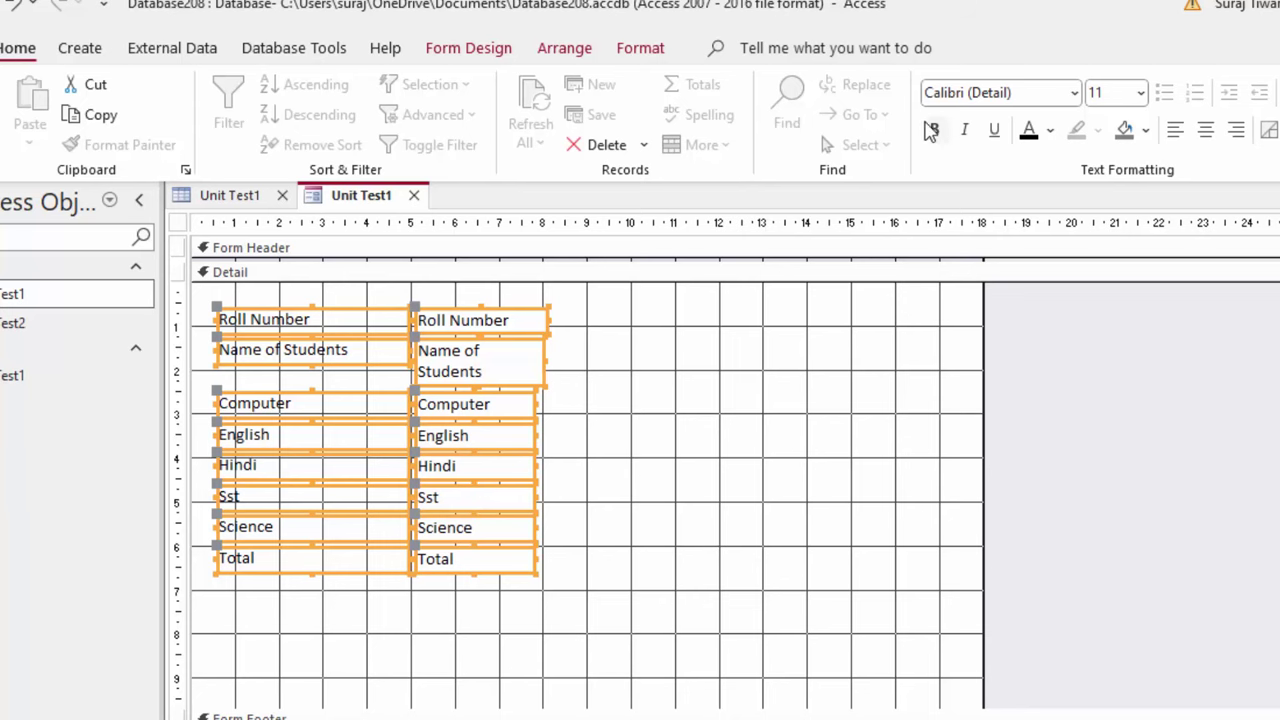
left_click(933, 130)
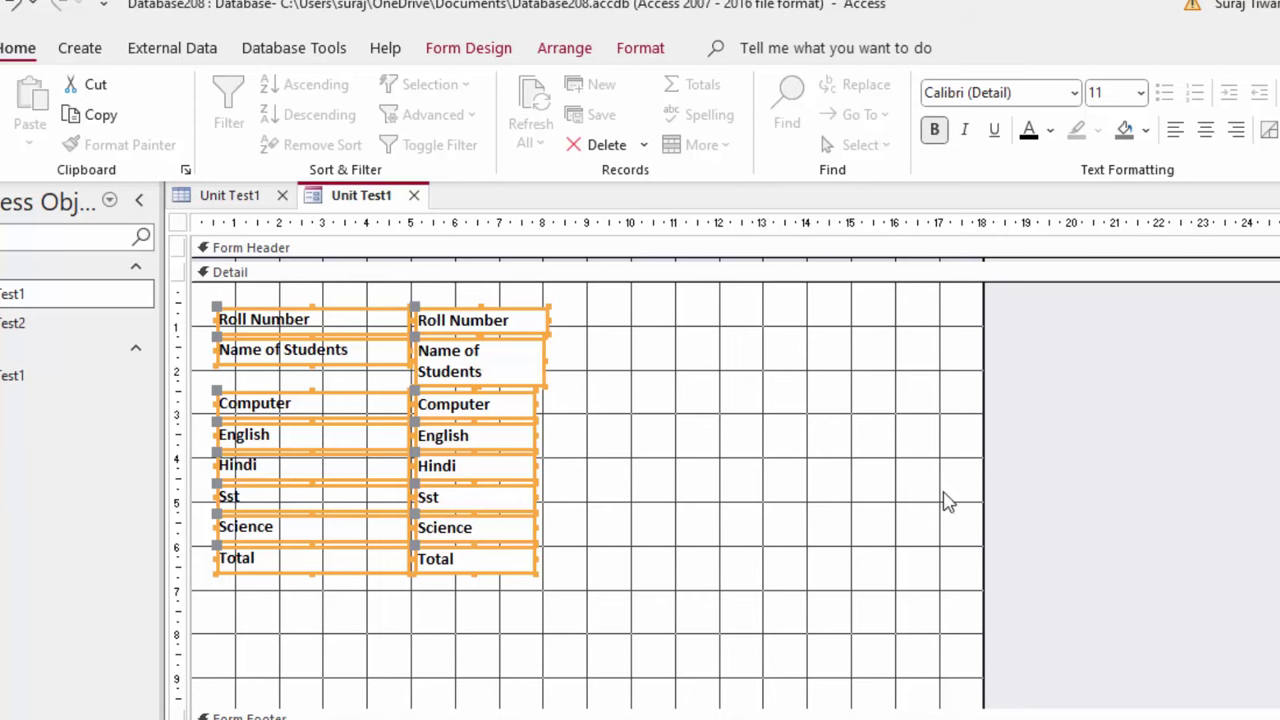
left_click_drag(980, 474, 736, 574)
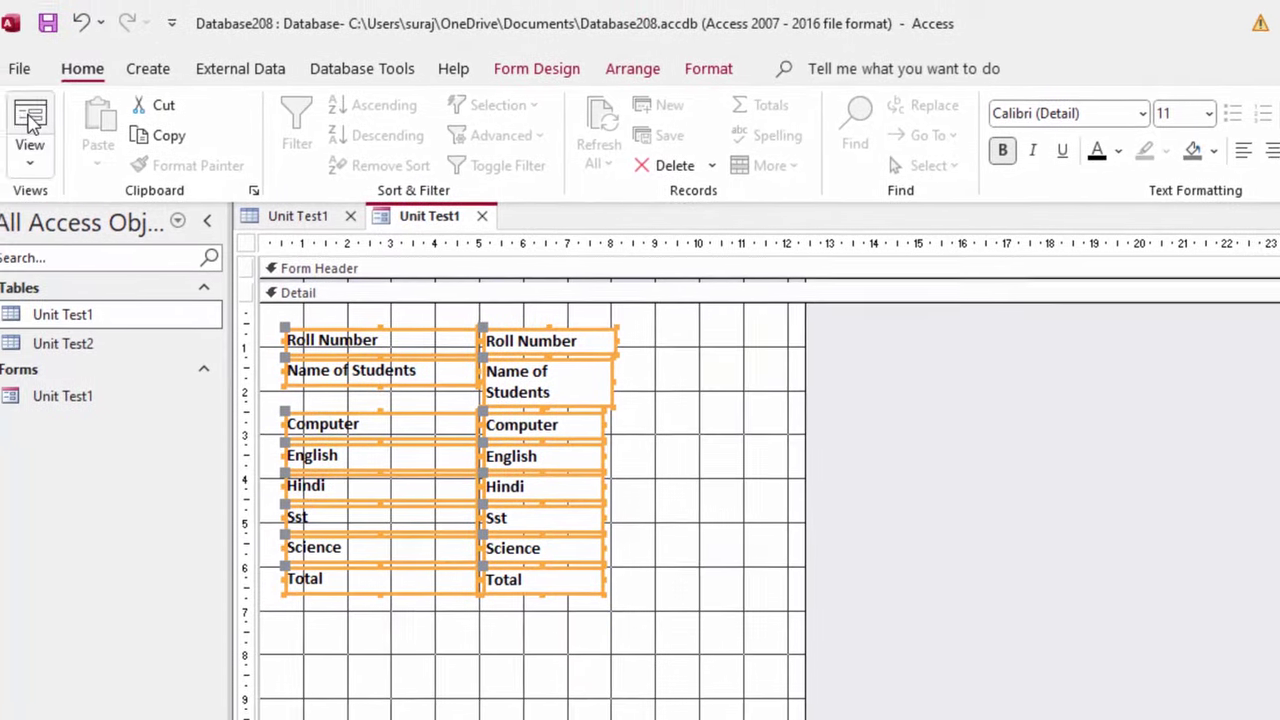
left_click(2, 115)
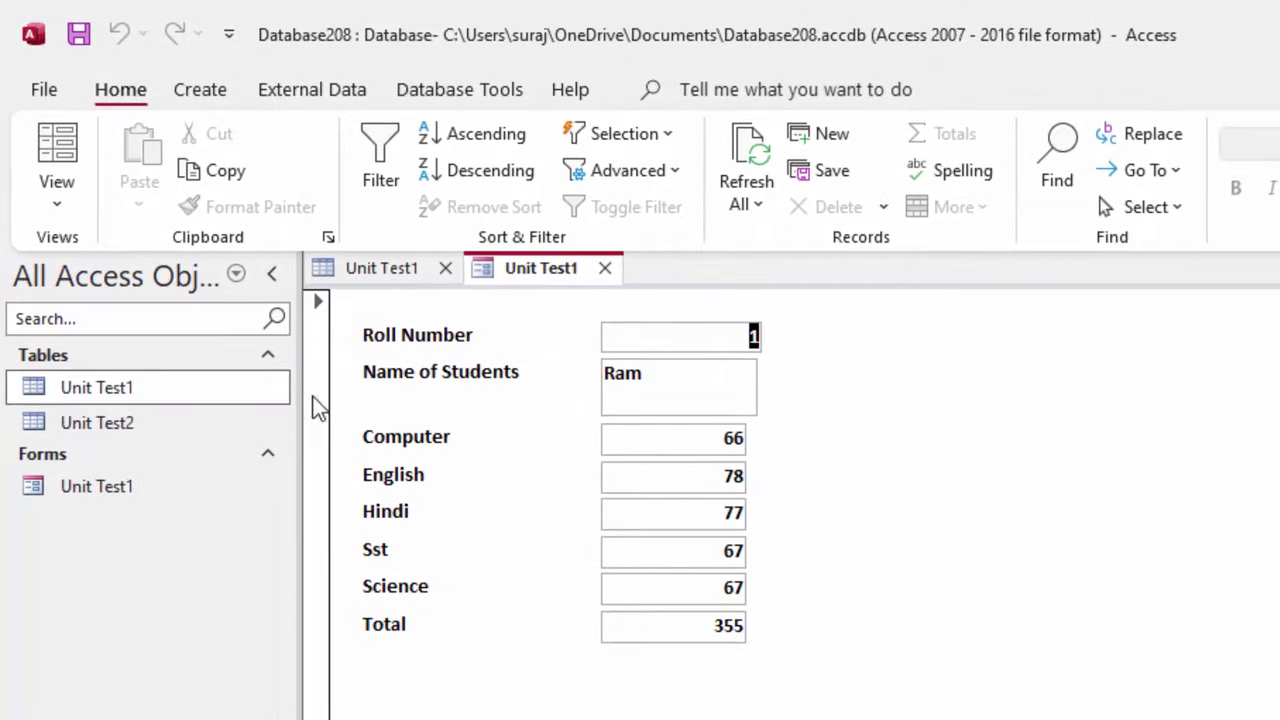
Close the Unit Test1 form and save its design changes.
right_click(529, 277)
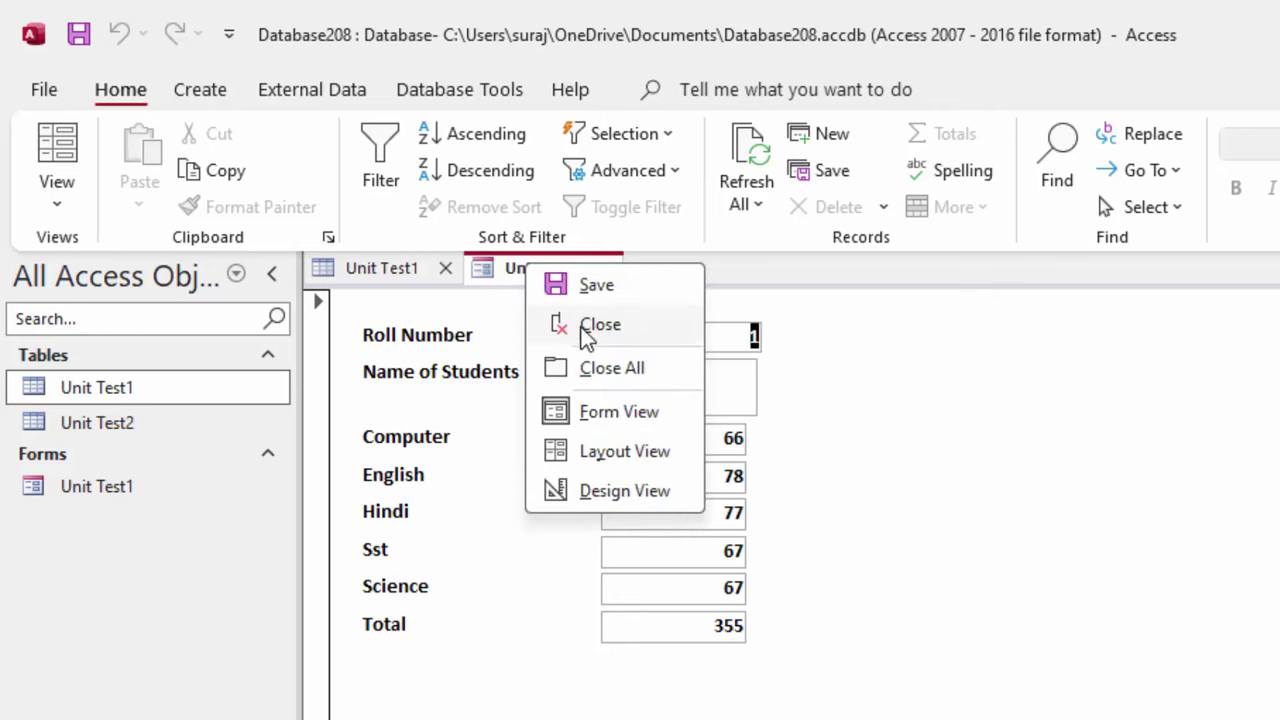
left_click(157, 492)
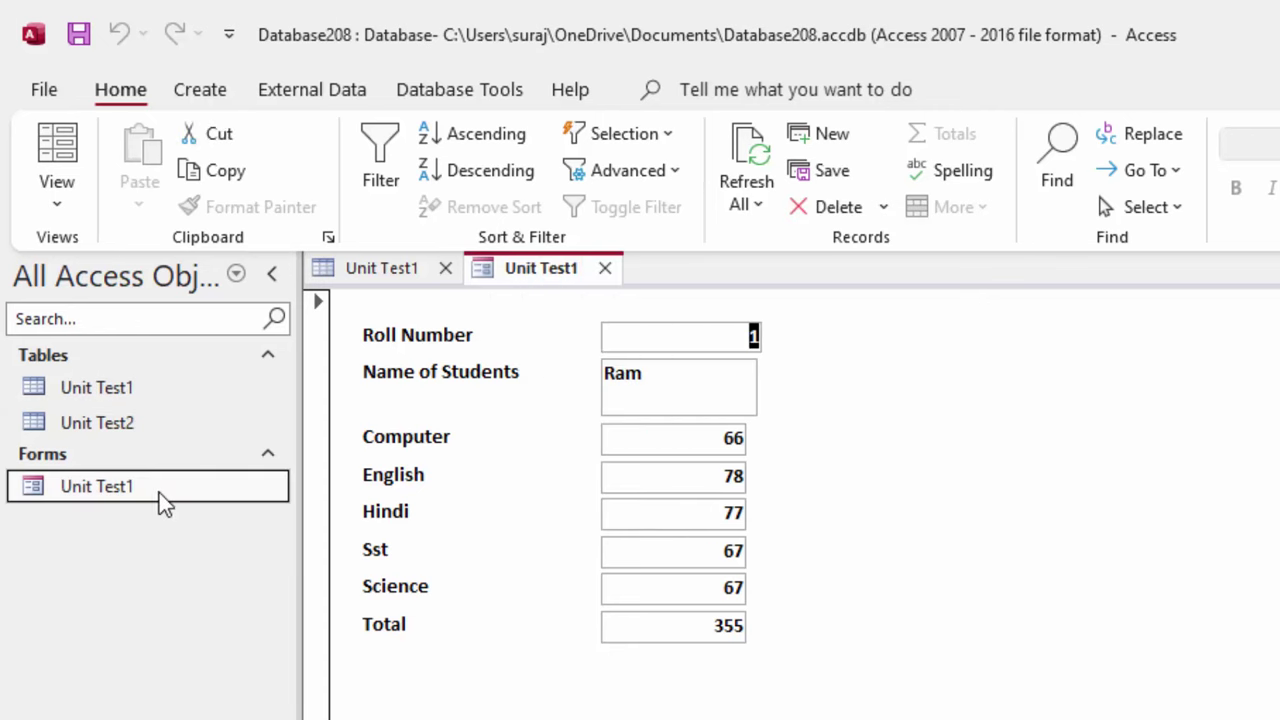
left_click(607, 268)
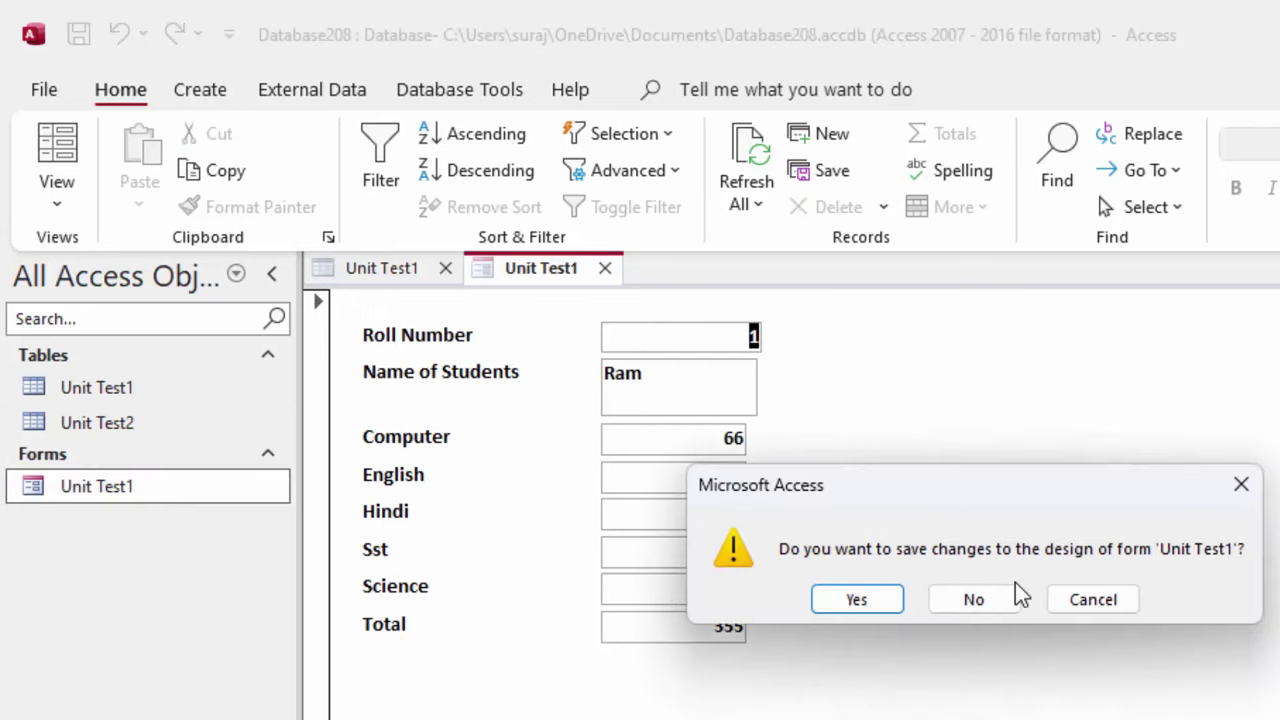
left_click(886, 604)
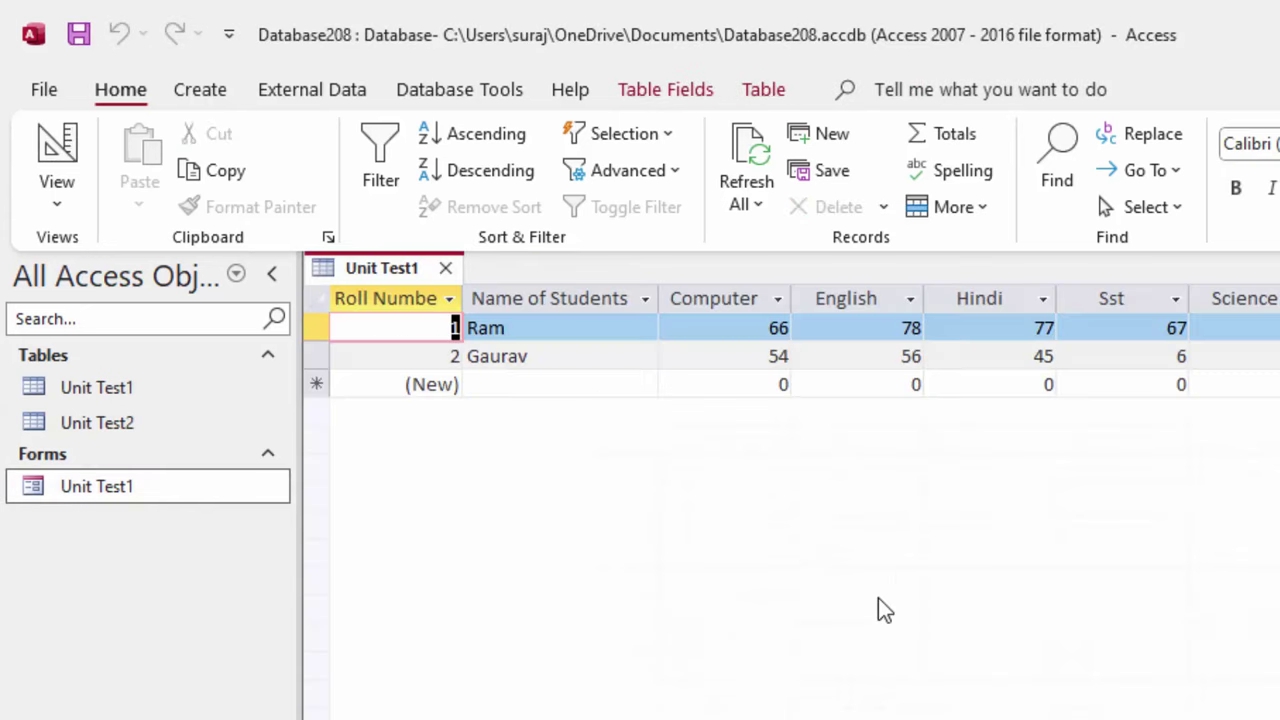
Rename the form to 'Unit Test 1 Form' and reopen it.
right_click(231, 492)
left_click(306, 676)
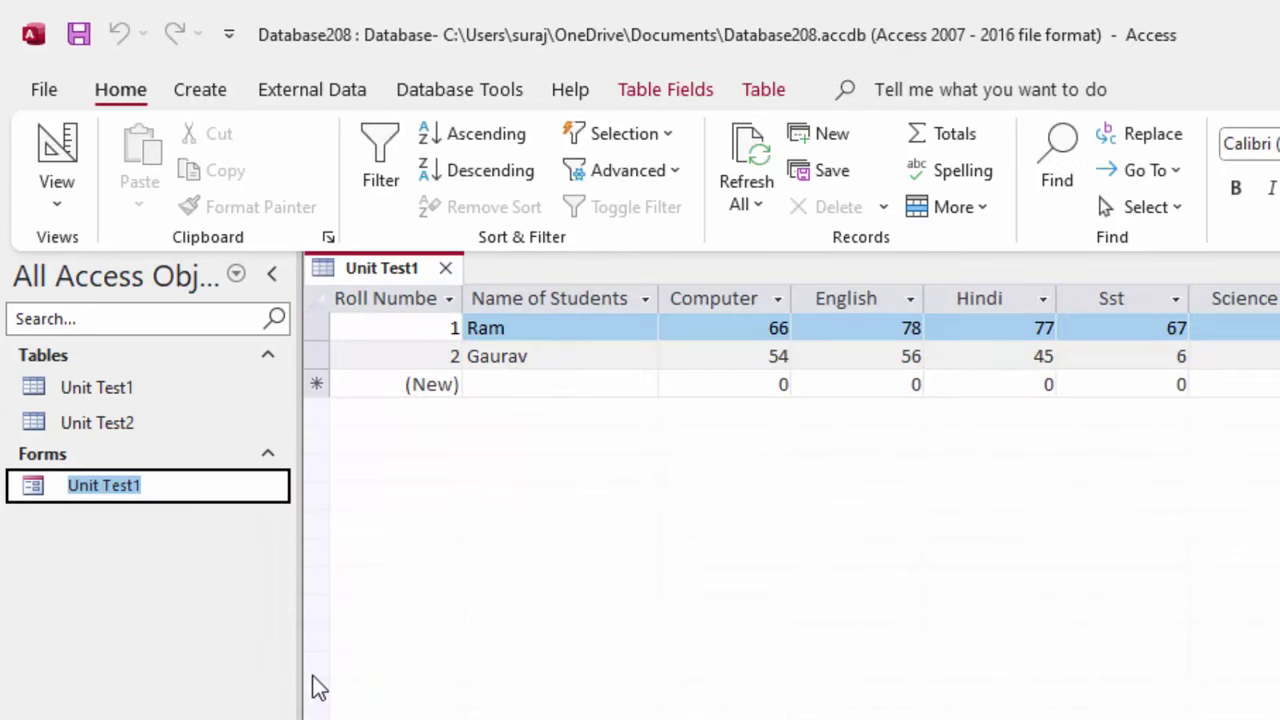
key("BackSpace")
type("uNI")
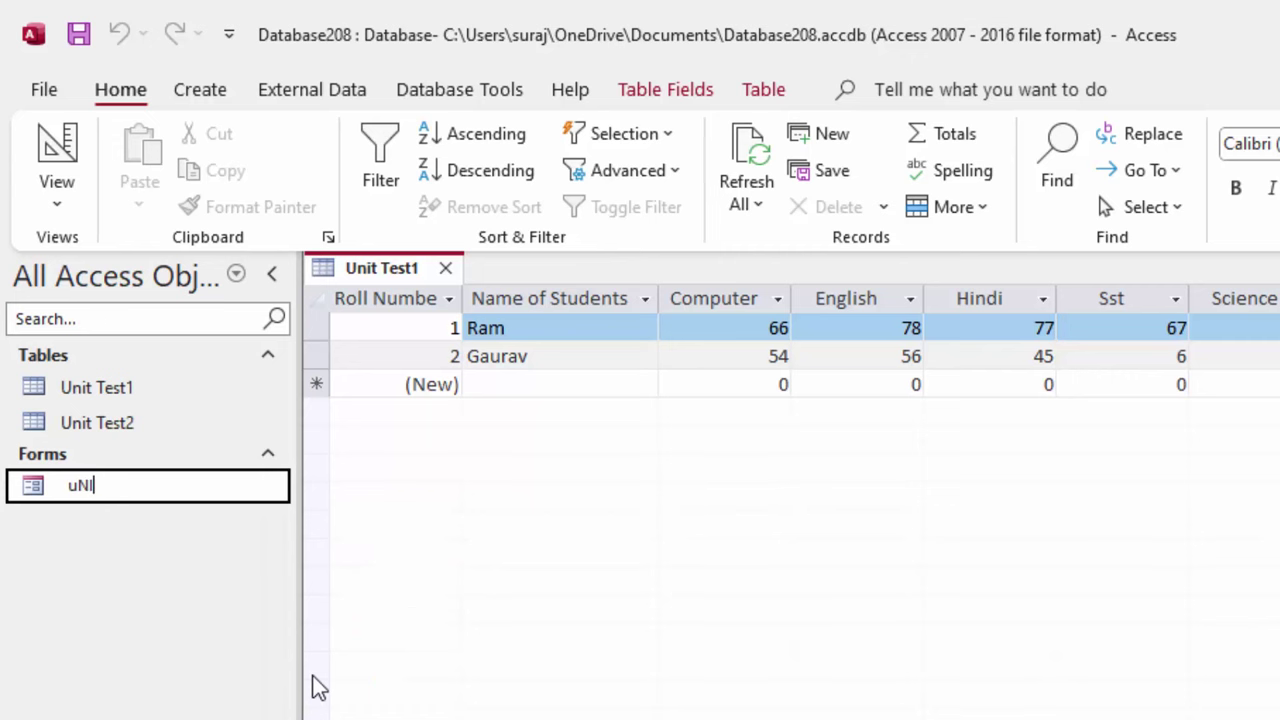
type("T ")
type("tEST")
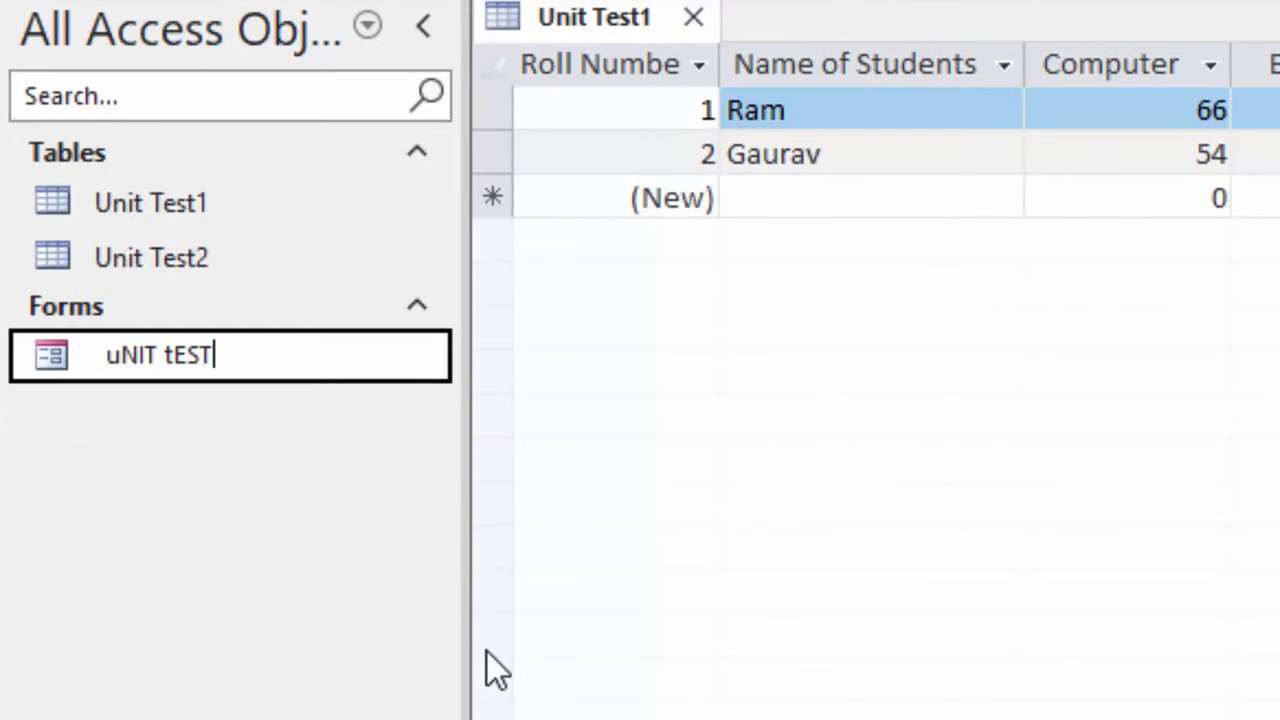
type(" 1 fORM")
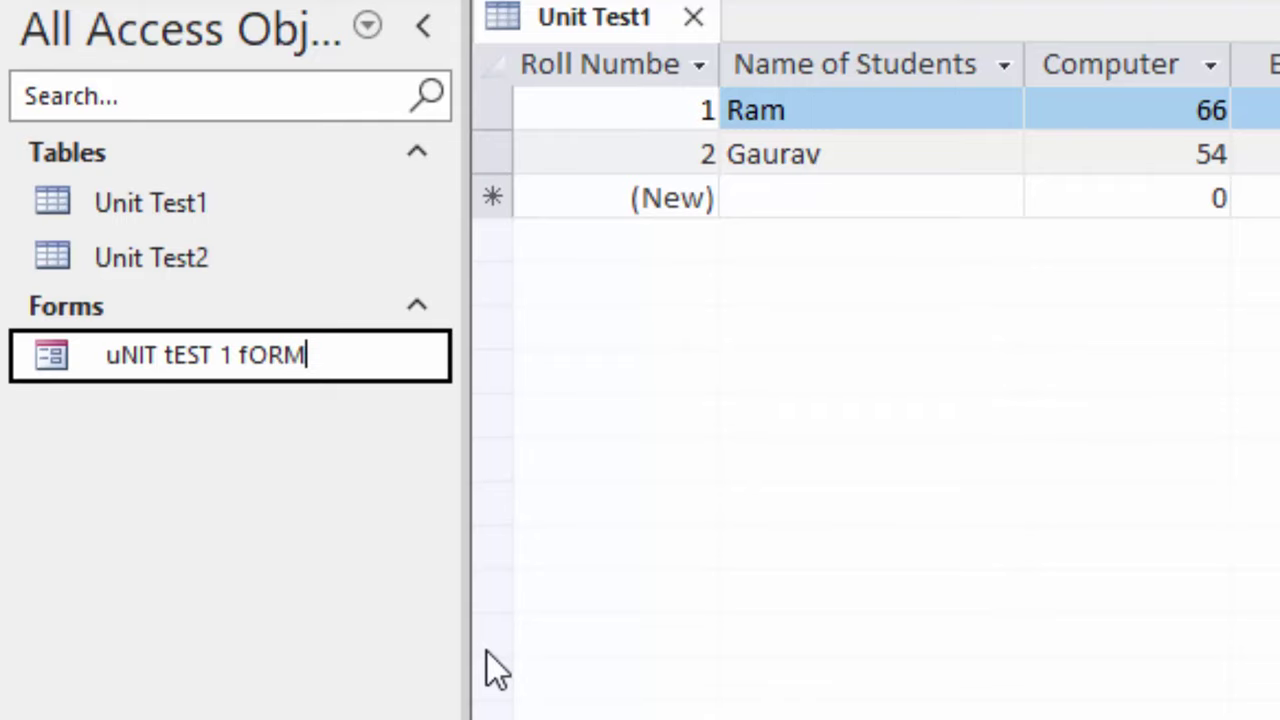
key("Return")
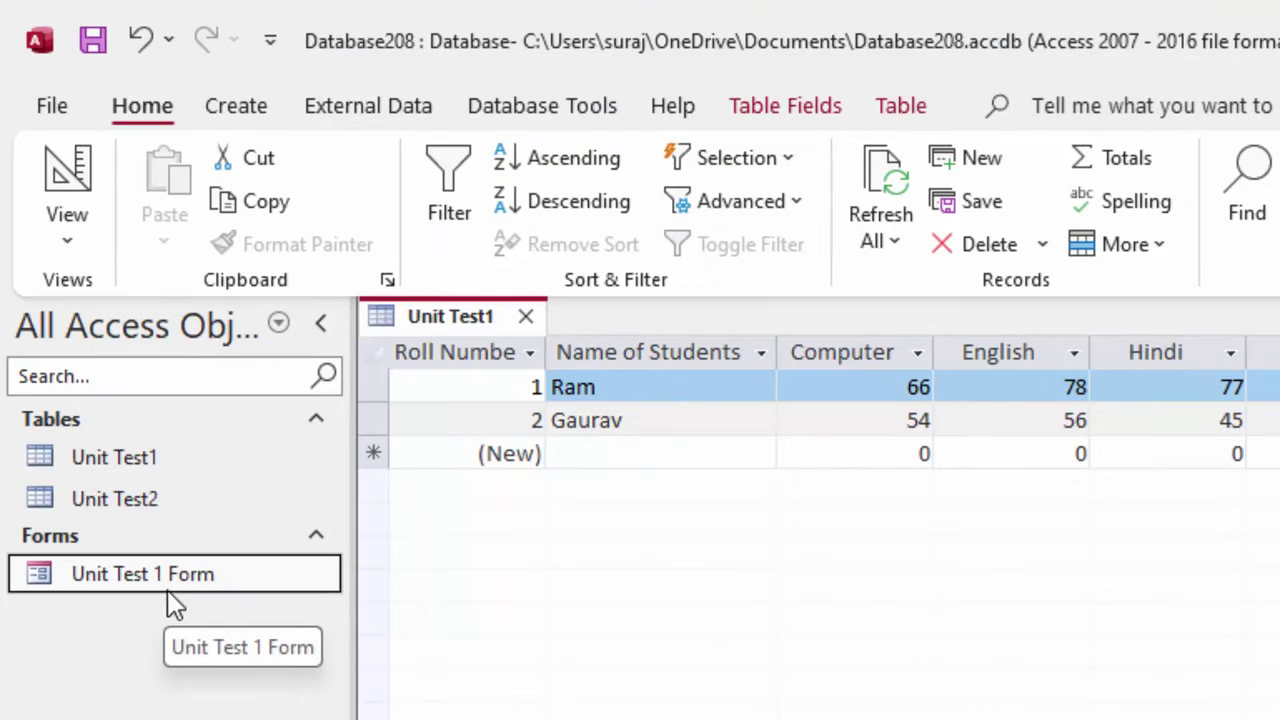
double_click(178, 595)
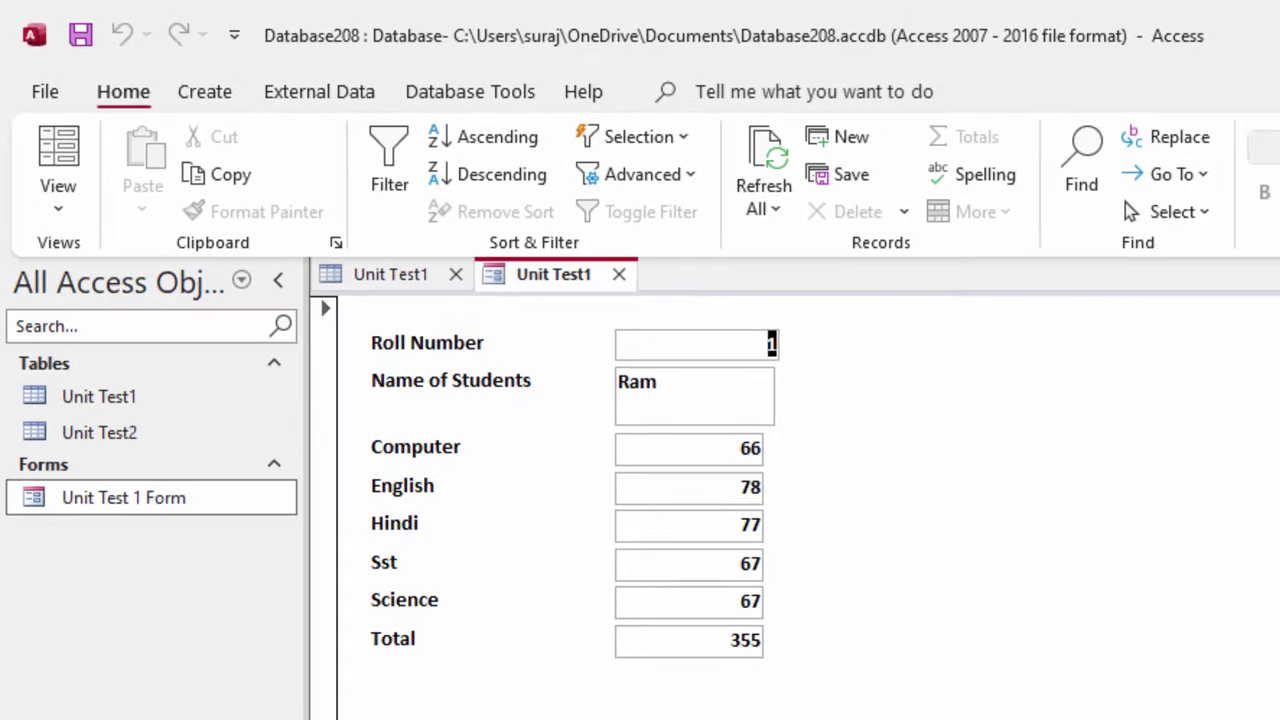
Close the open form and start the Form Wizard with Unit Test2 as the source table.
key("ctrl+w")
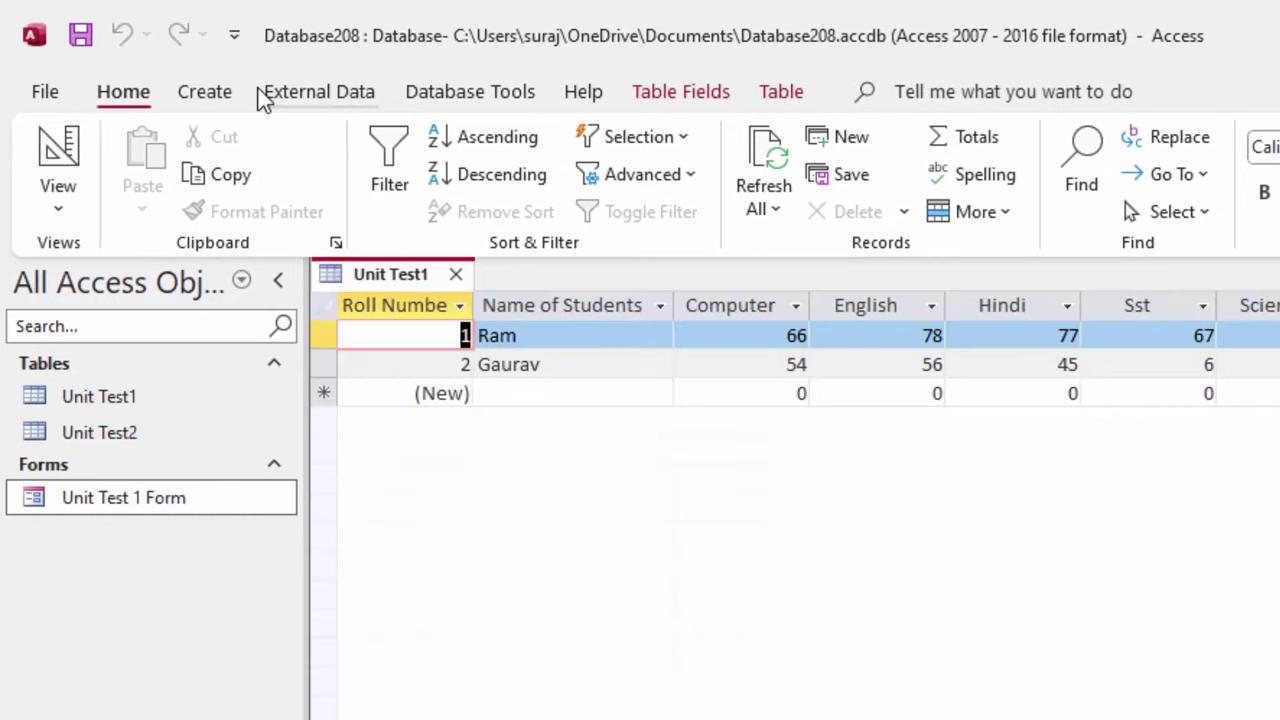
left_click(205, 92)
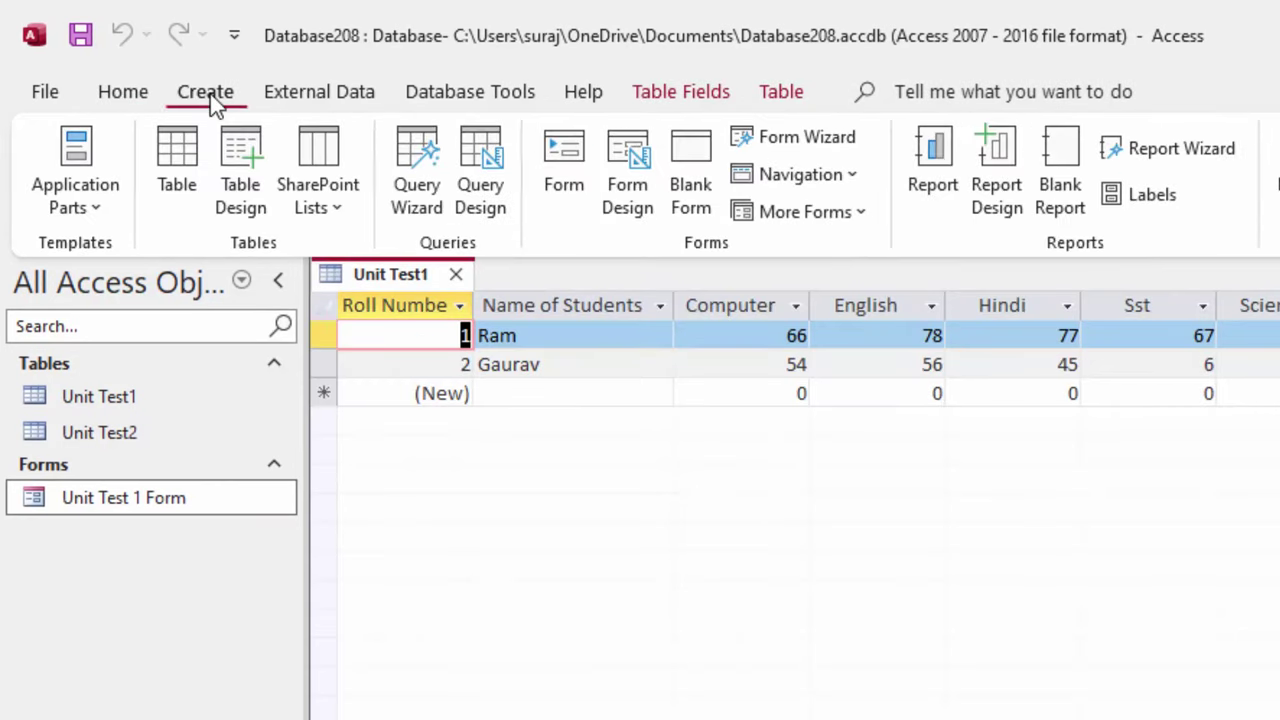
left_click(826, 148)
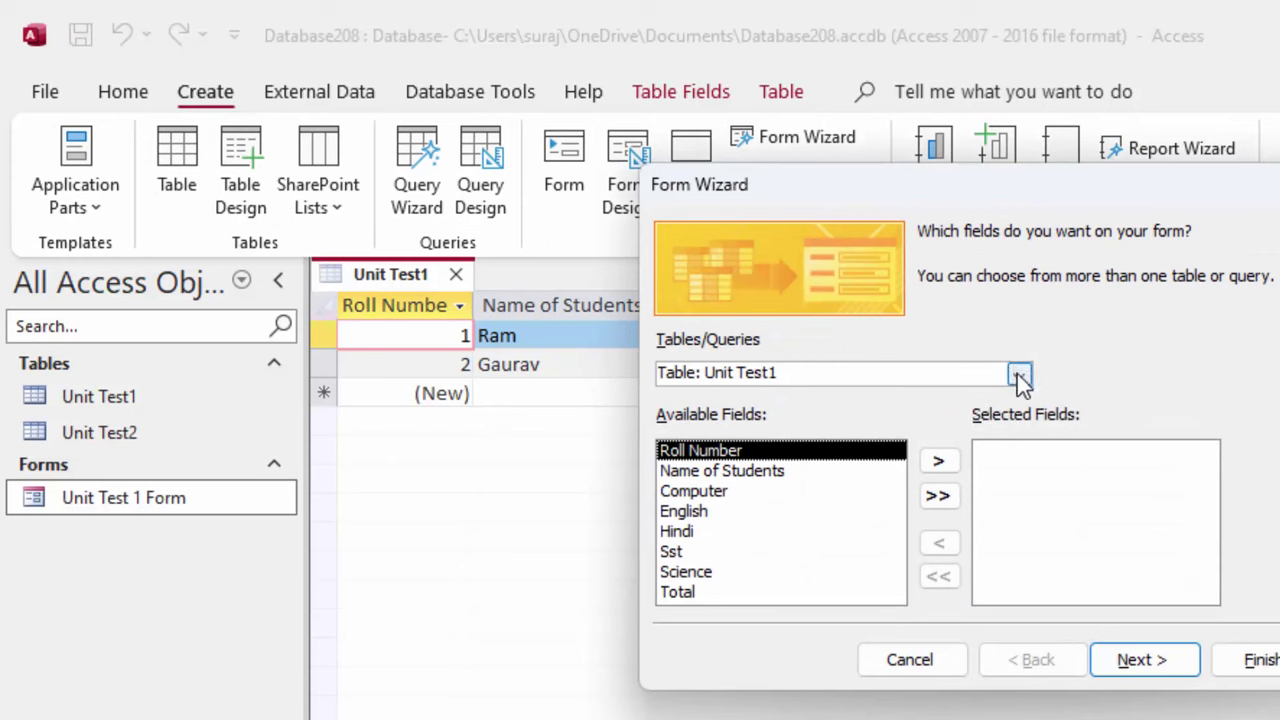
left_click(1019, 373)
left_click(910, 419)
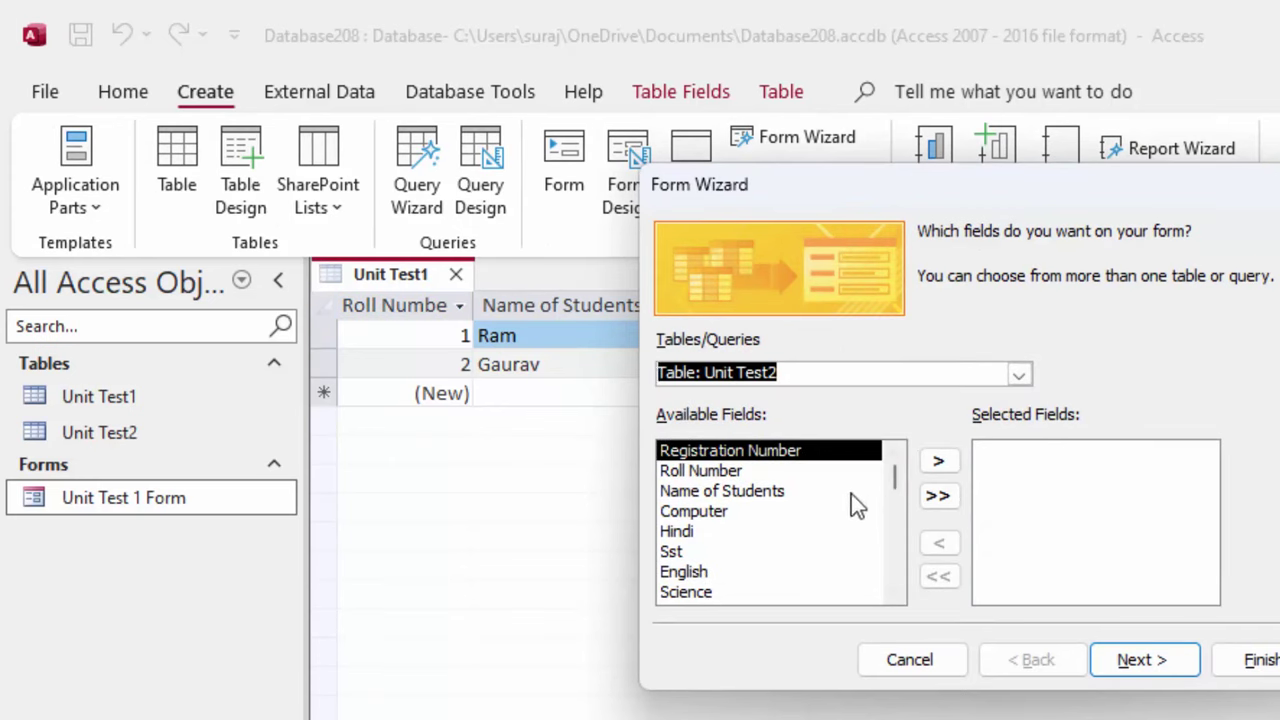
Add all nine Unit Test2 fields, Registration Number through Total, and finish in Design view.
left_click(940, 465)
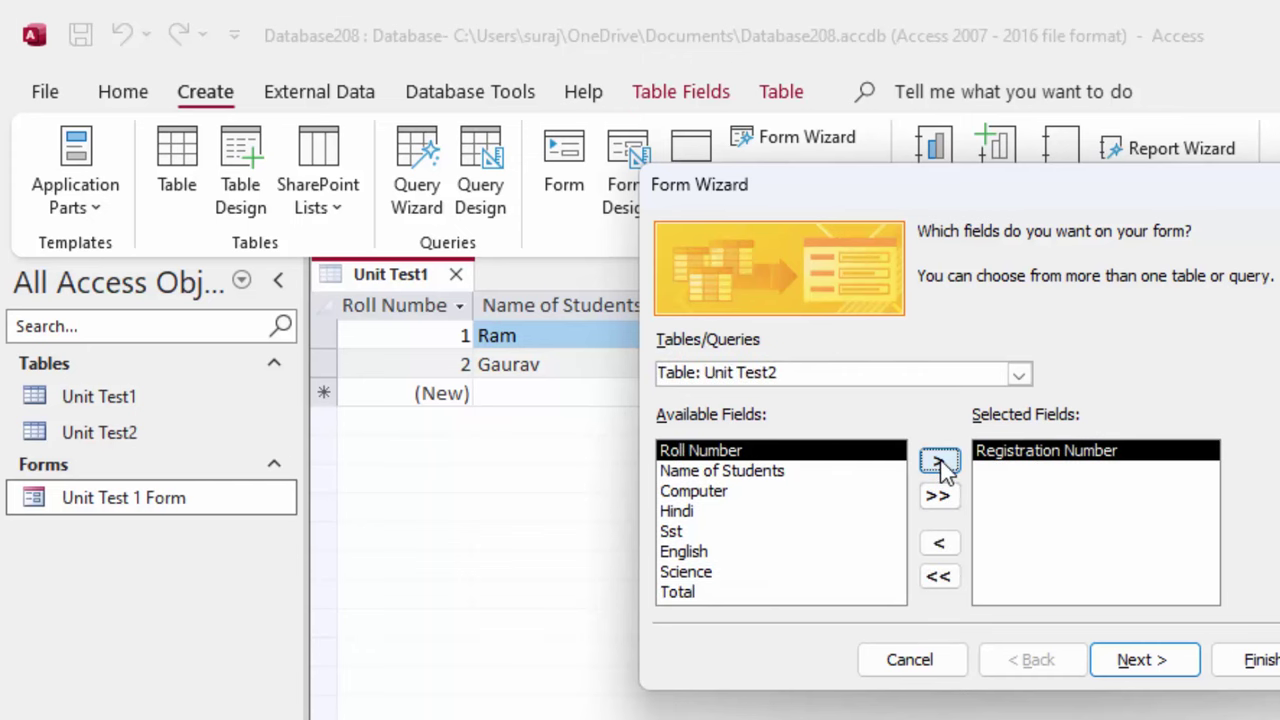
left_click(940, 465)
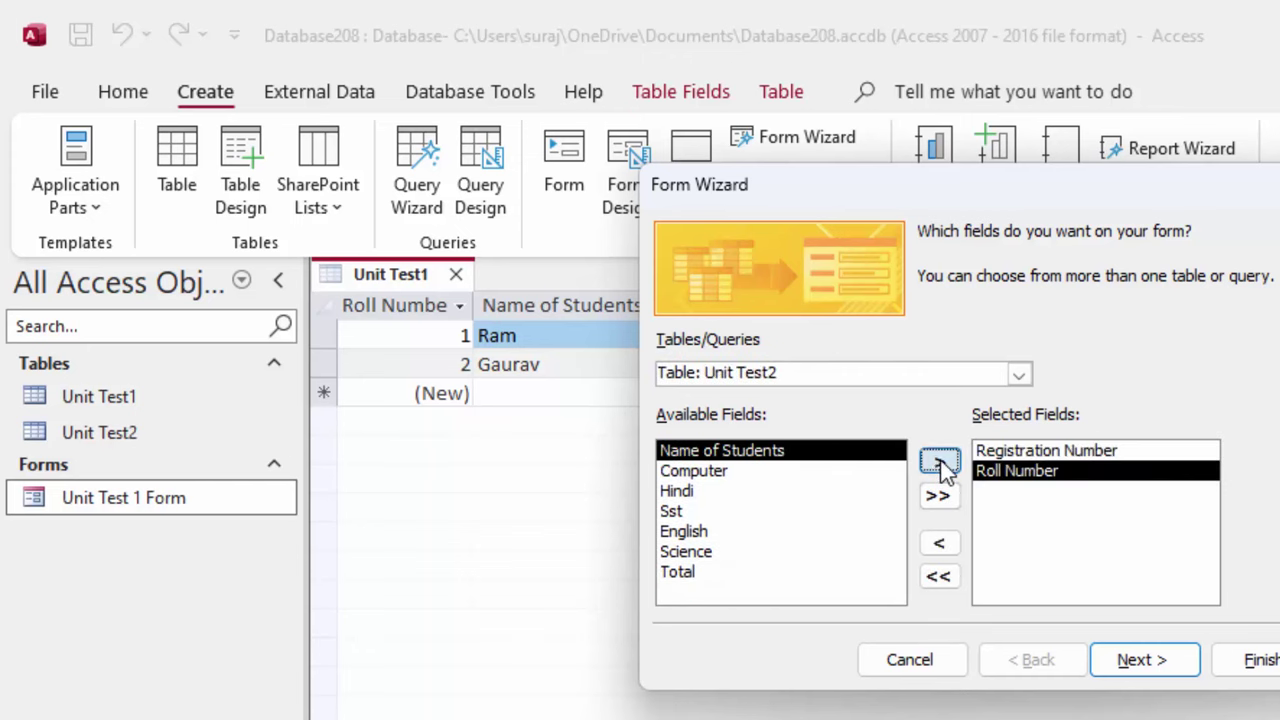
left_click(940, 465)
left_click(940, 465)
left_click(940, 465)
left_click(940, 465)
left_click(940, 465)
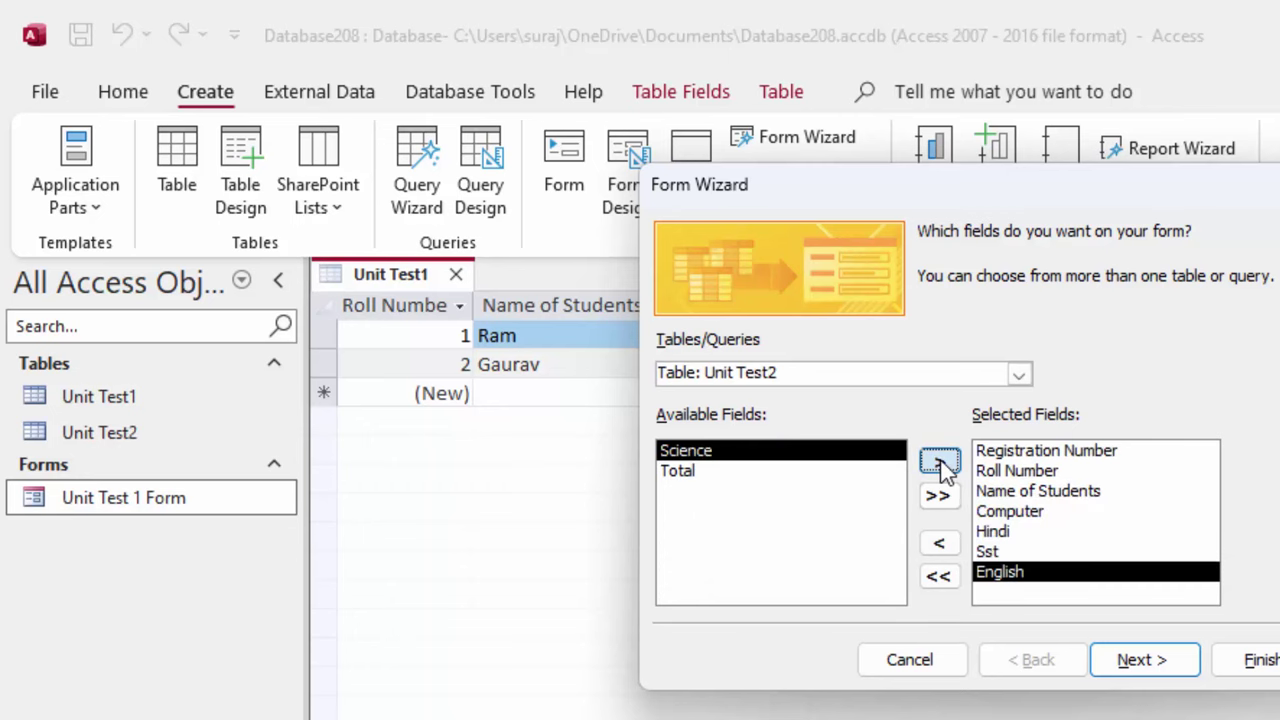
left_click(940, 465)
left_click(940, 465)
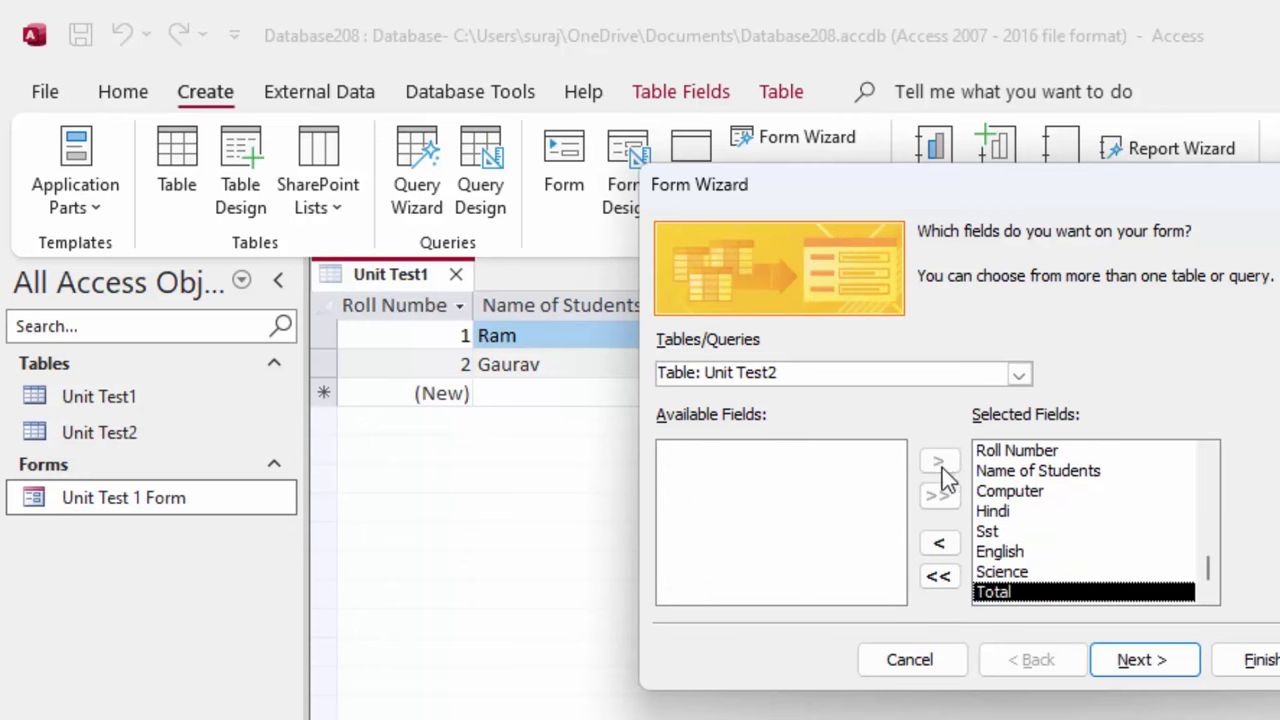
left_click(1122, 665)
left_click(1122, 665)
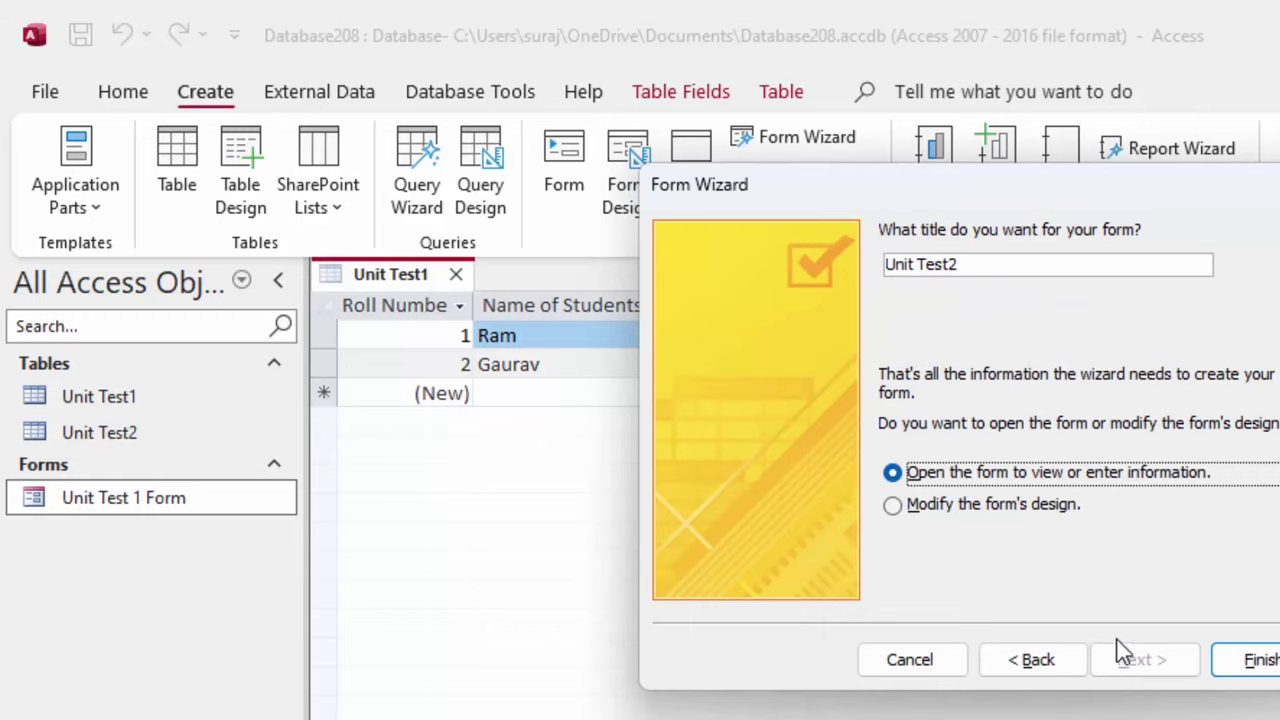
left_click(988, 506)
left_click(1250, 660)
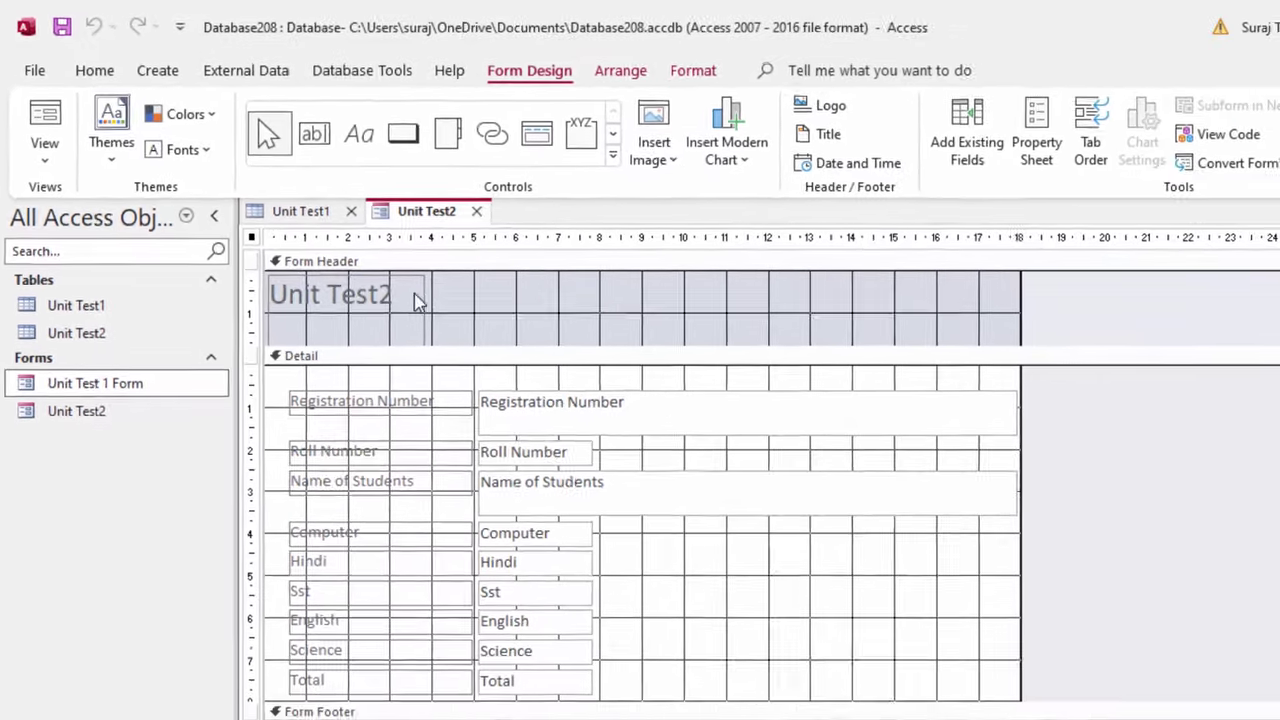
Delete the Unit Test2 title, collapse the header, and narrow the Registration Number and Name boxes.
left_click(422, 295)
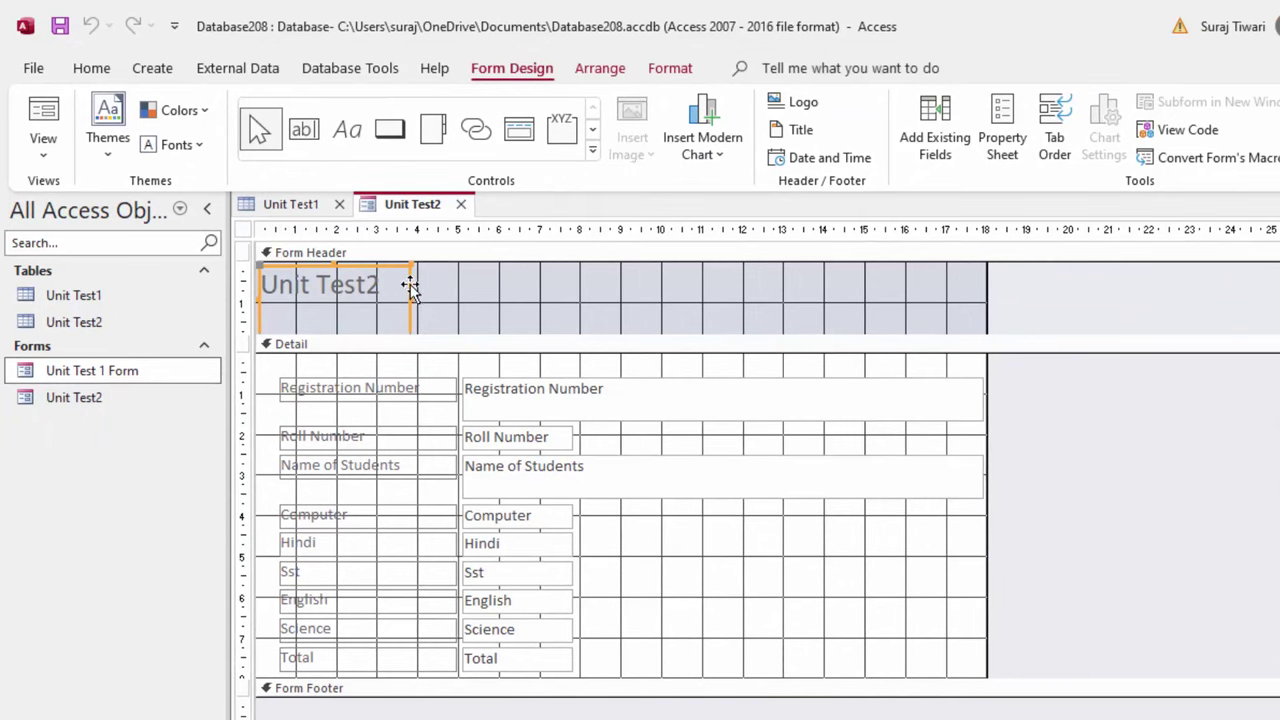
key("Delete")
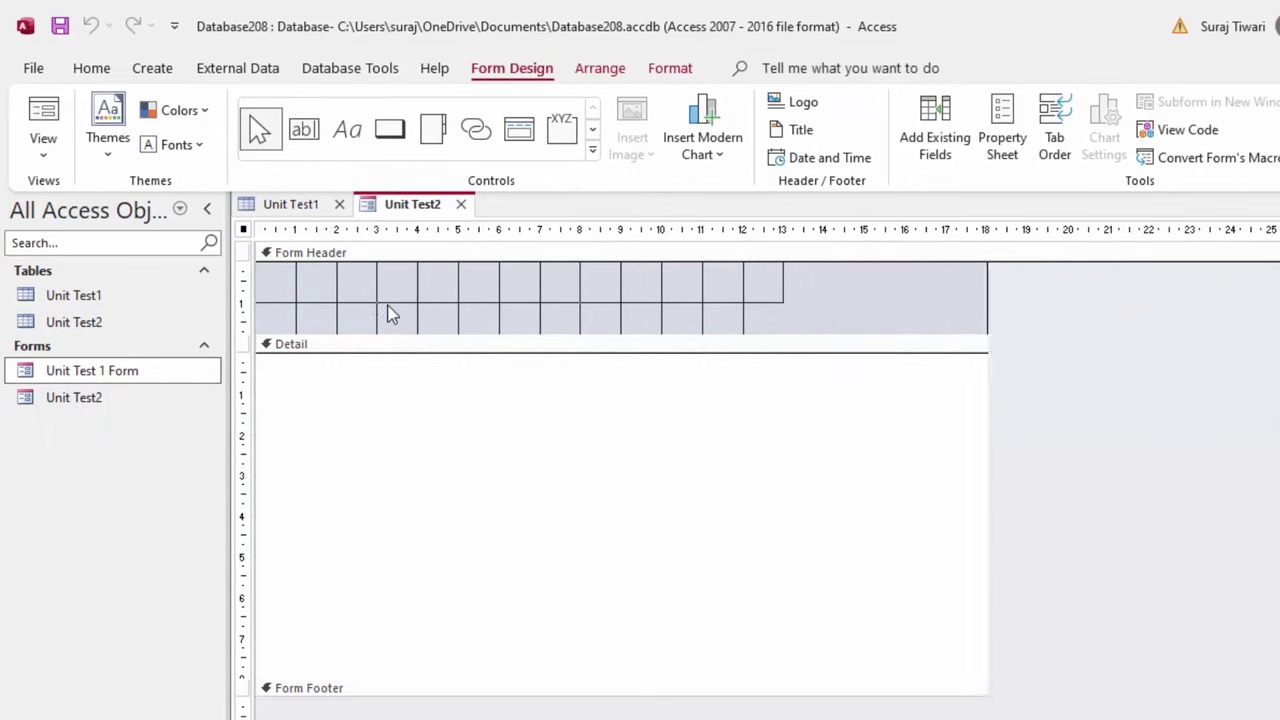
left_click_drag(414, 334, 431, 262)
left_click(703, 340)
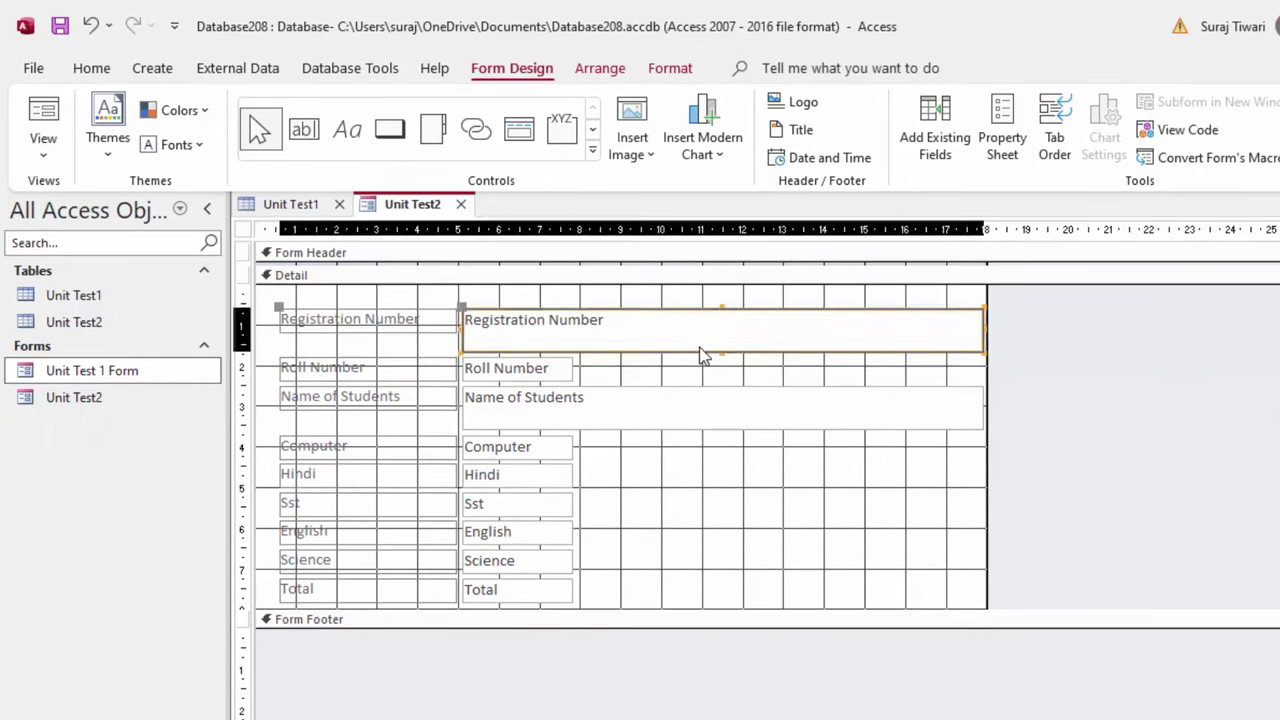
left_click_drag(981, 327, 667, 349)
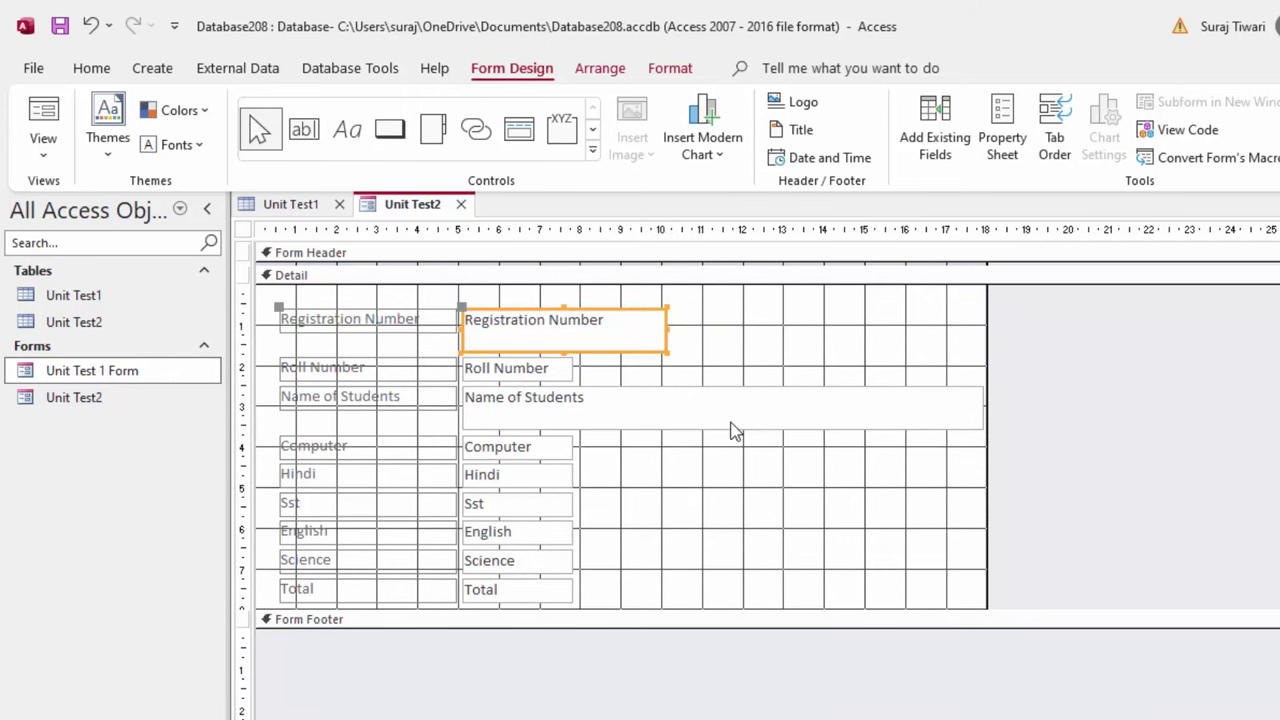
left_click(804, 425)
left_click_drag(985, 403, 677, 407)
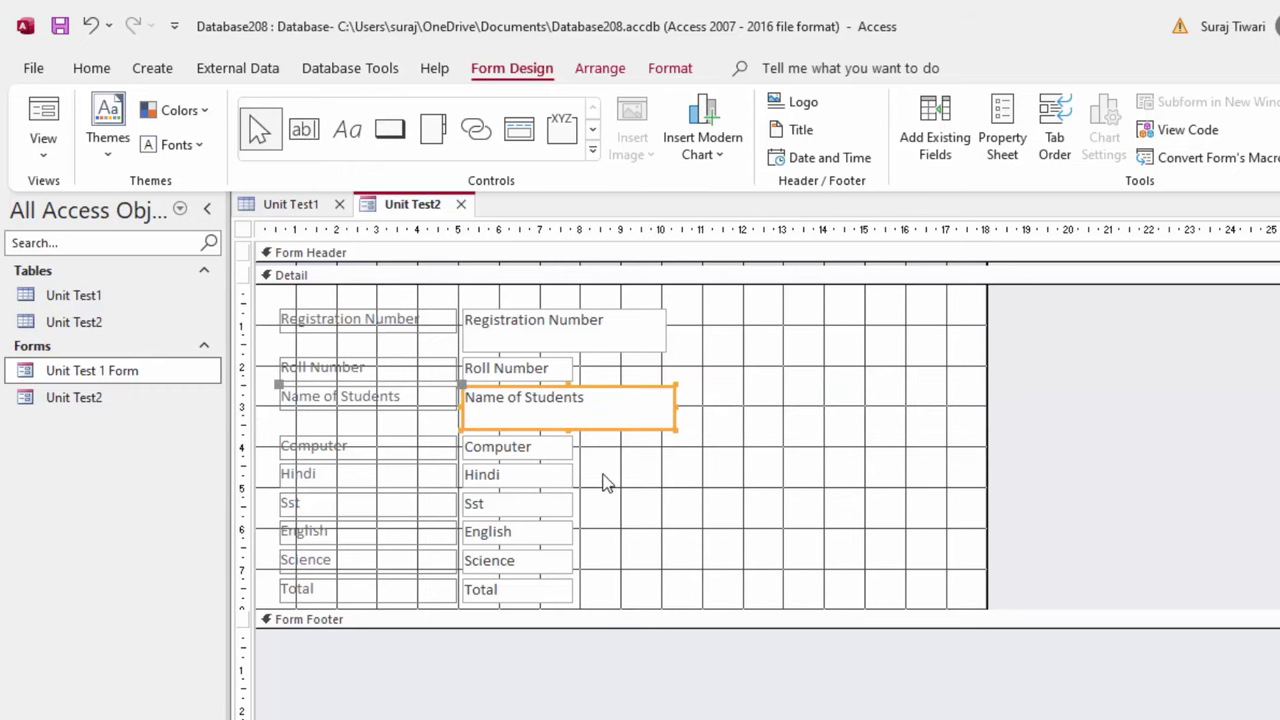
mouse_move(617, 609)
left_mouse_down()
mouse_move(611, 653)
mouse_move(276, 292)
left_mouse_up()
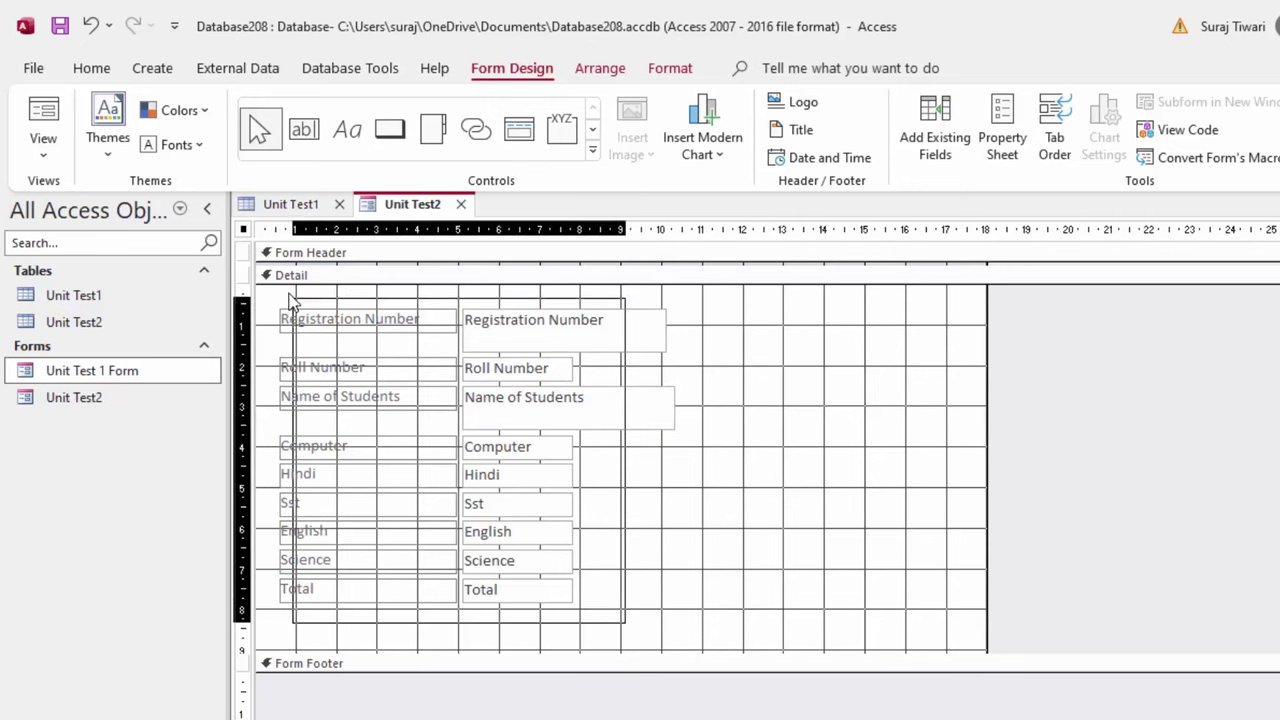
Make the selected labels black and bold, then switch to Form view.
left_click(105, 75)
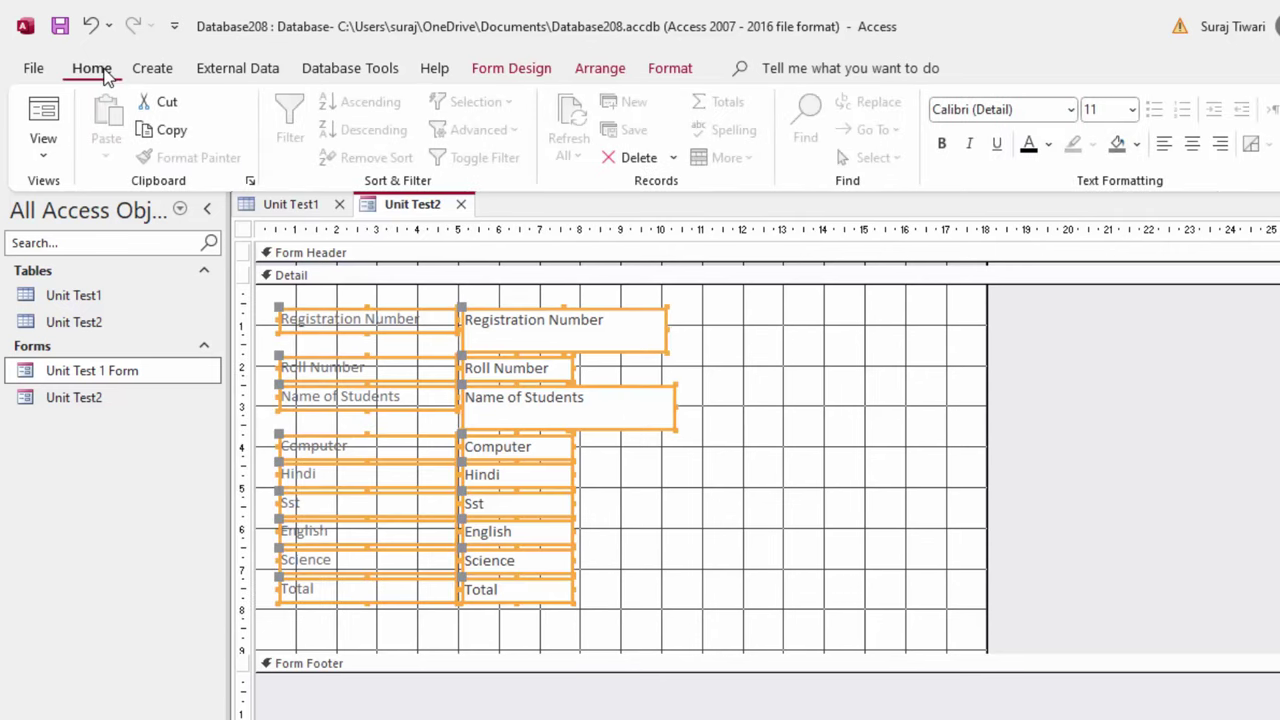
left_click(1028, 146)
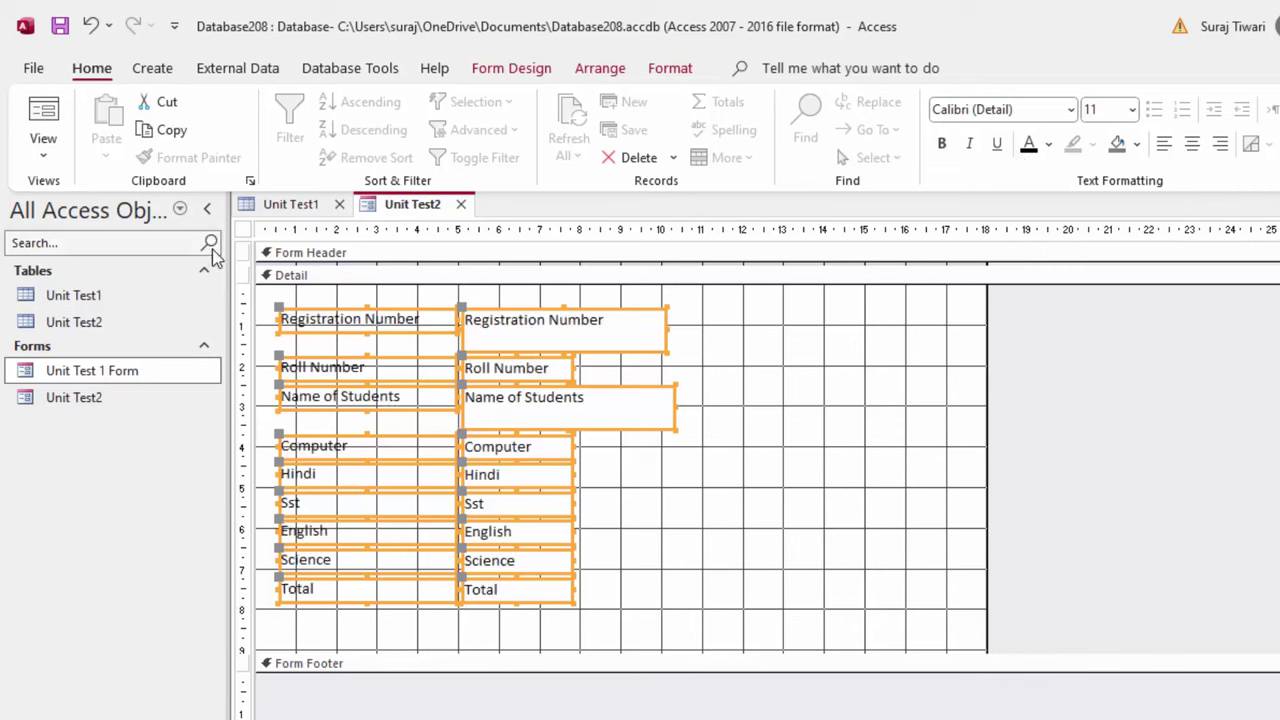
left_click(941, 145)
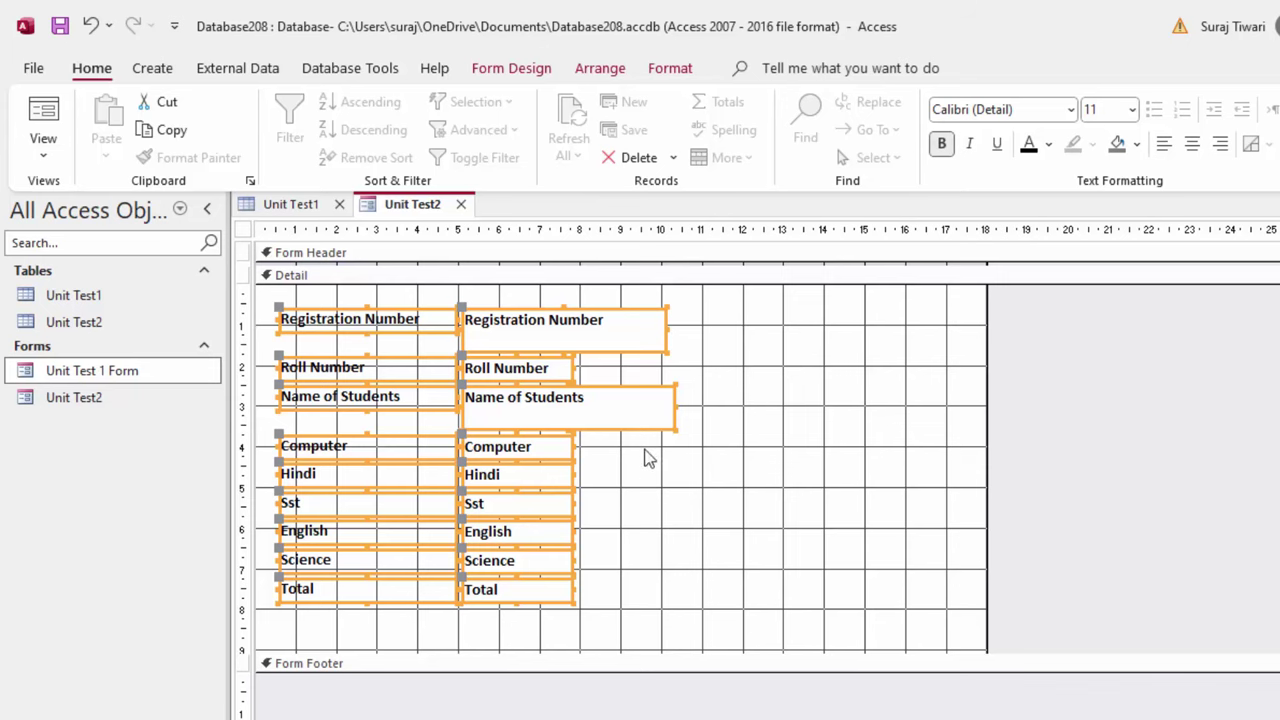
left_click(43, 118)
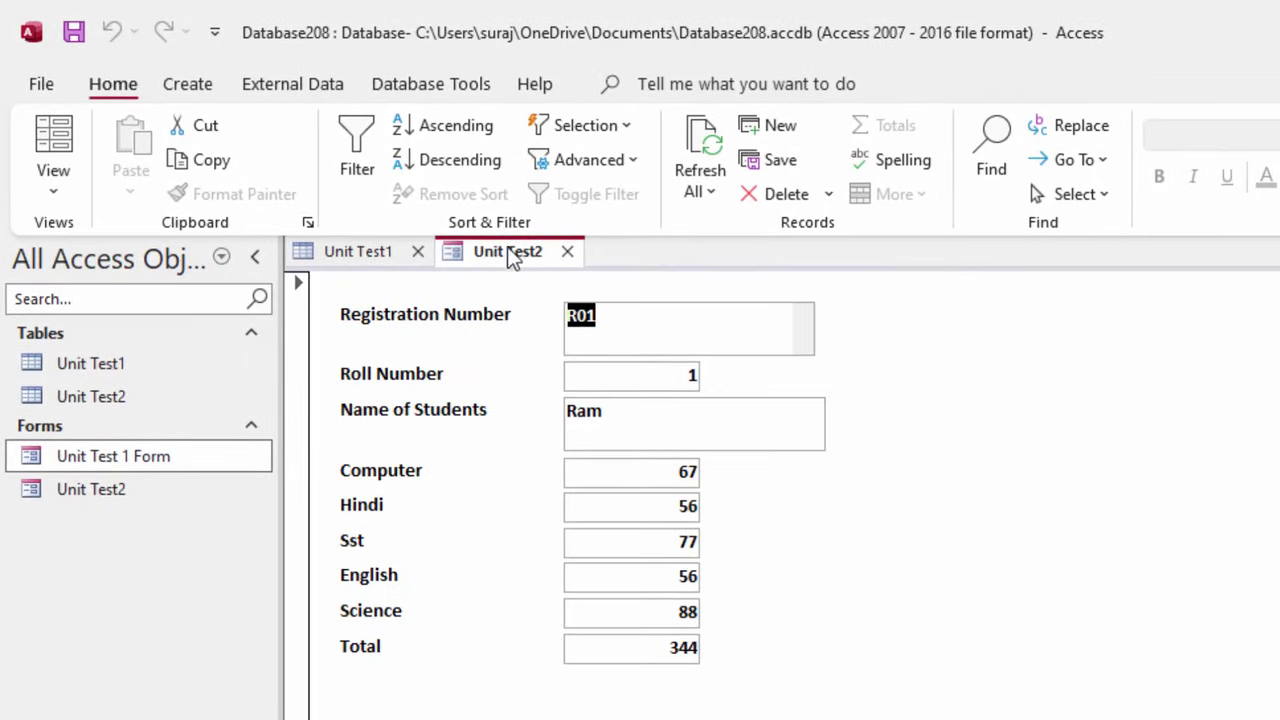
Save and close the Unit Test2 form, rename it 'Unit Test2 Form', then close Unit Test1.
left_click(566, 257)
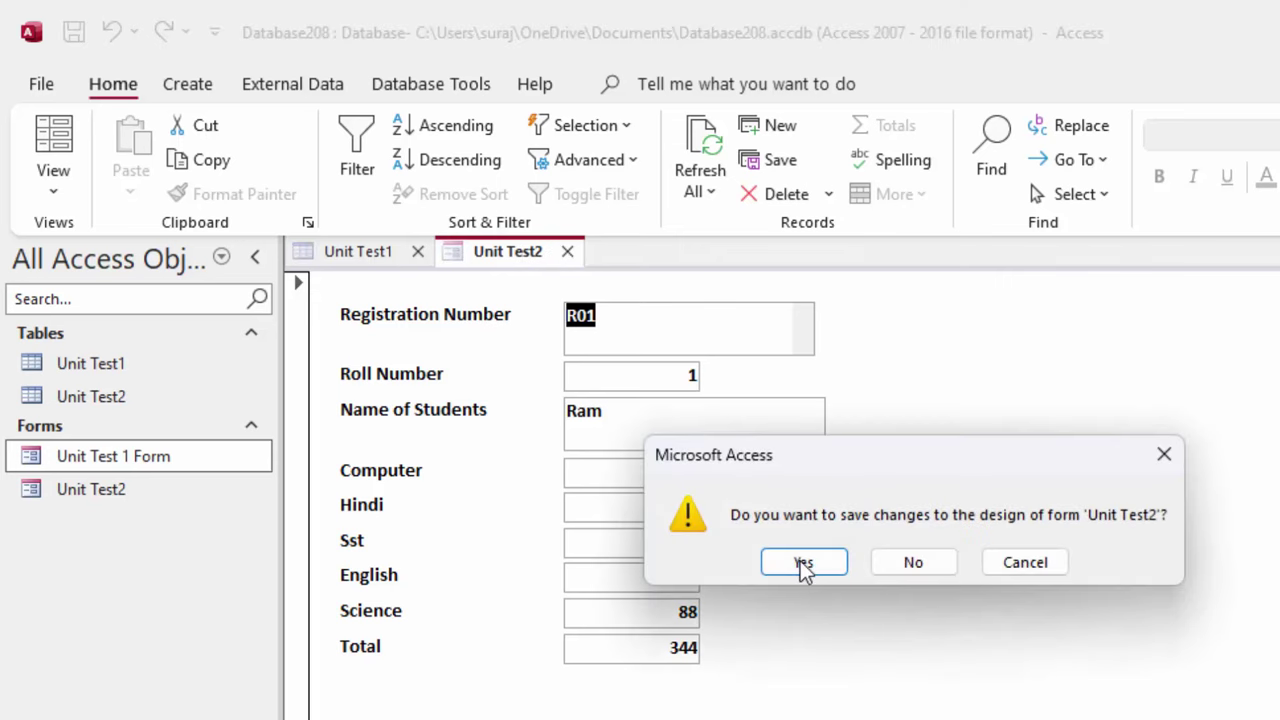
left_click(803, 564)
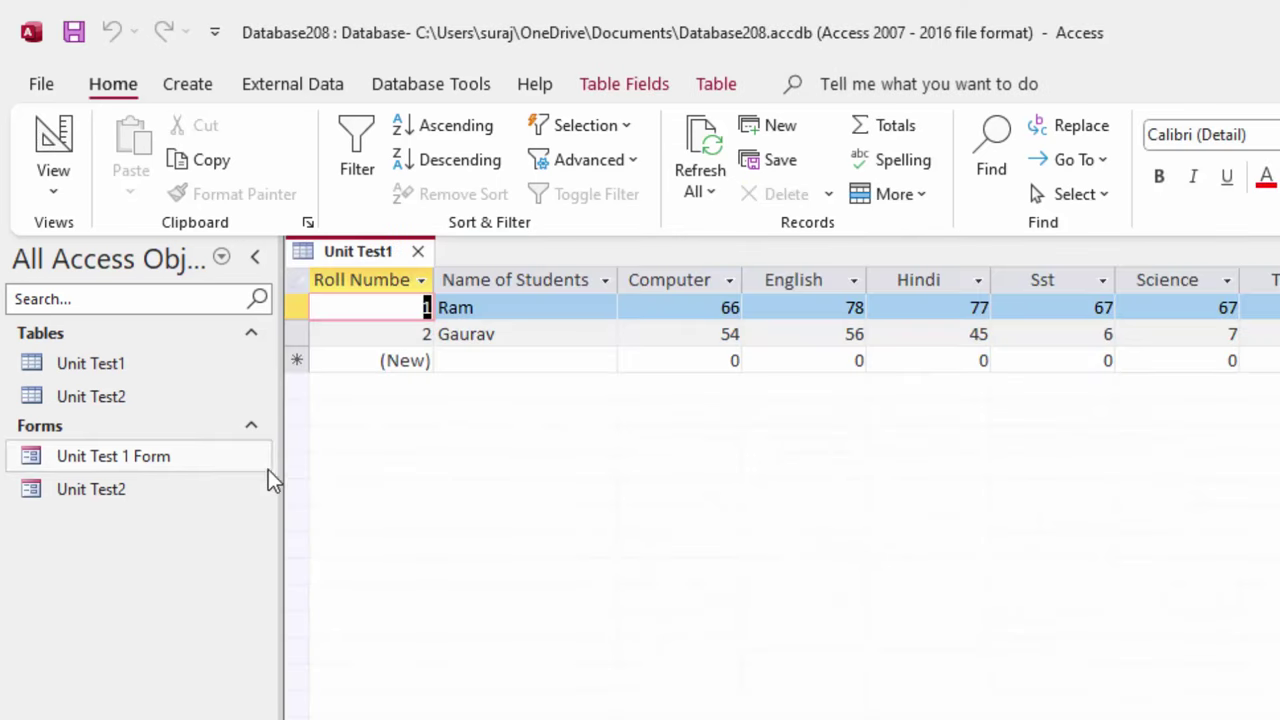
double_click(128, 490)
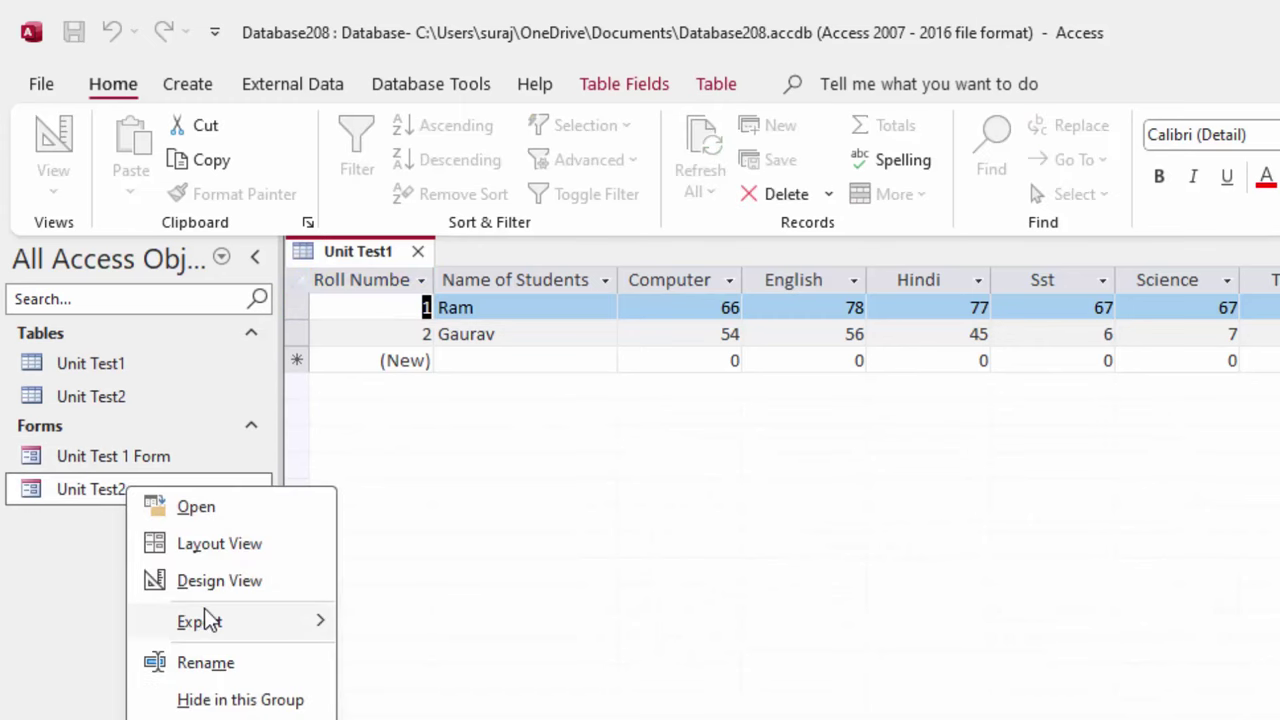
left_click(241, 658)
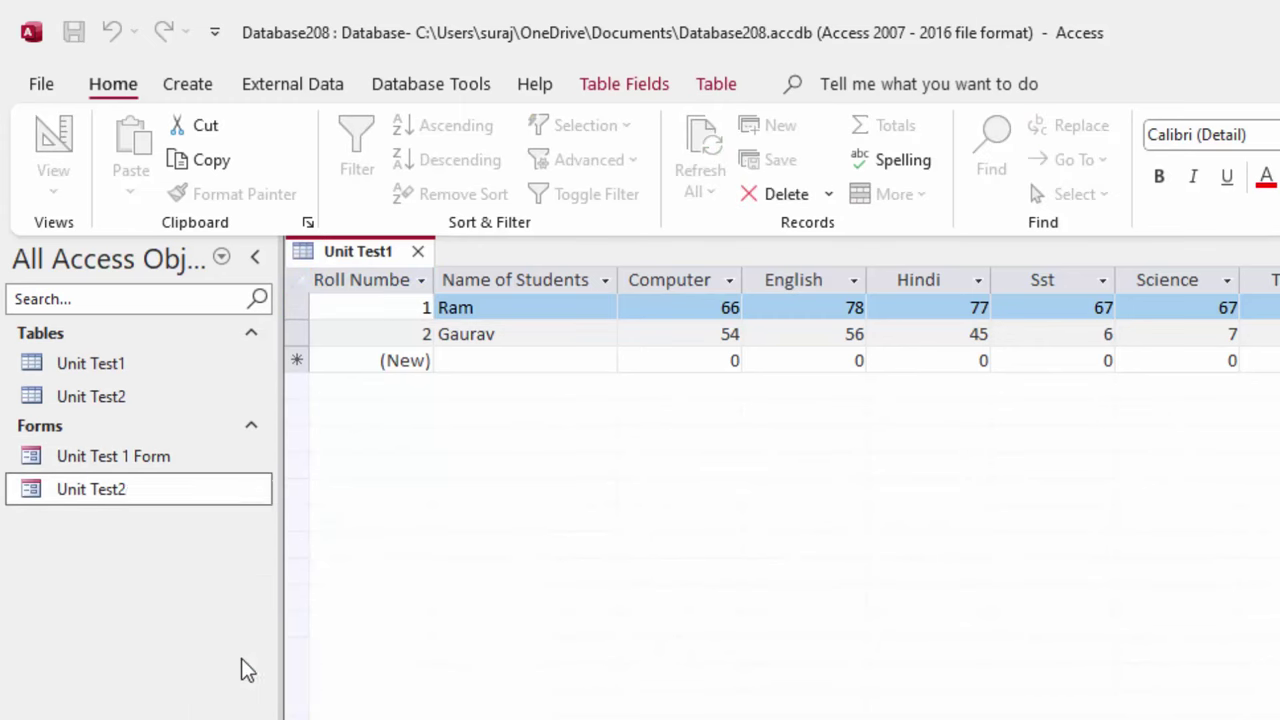
left_click(189, 490)
type("Form")
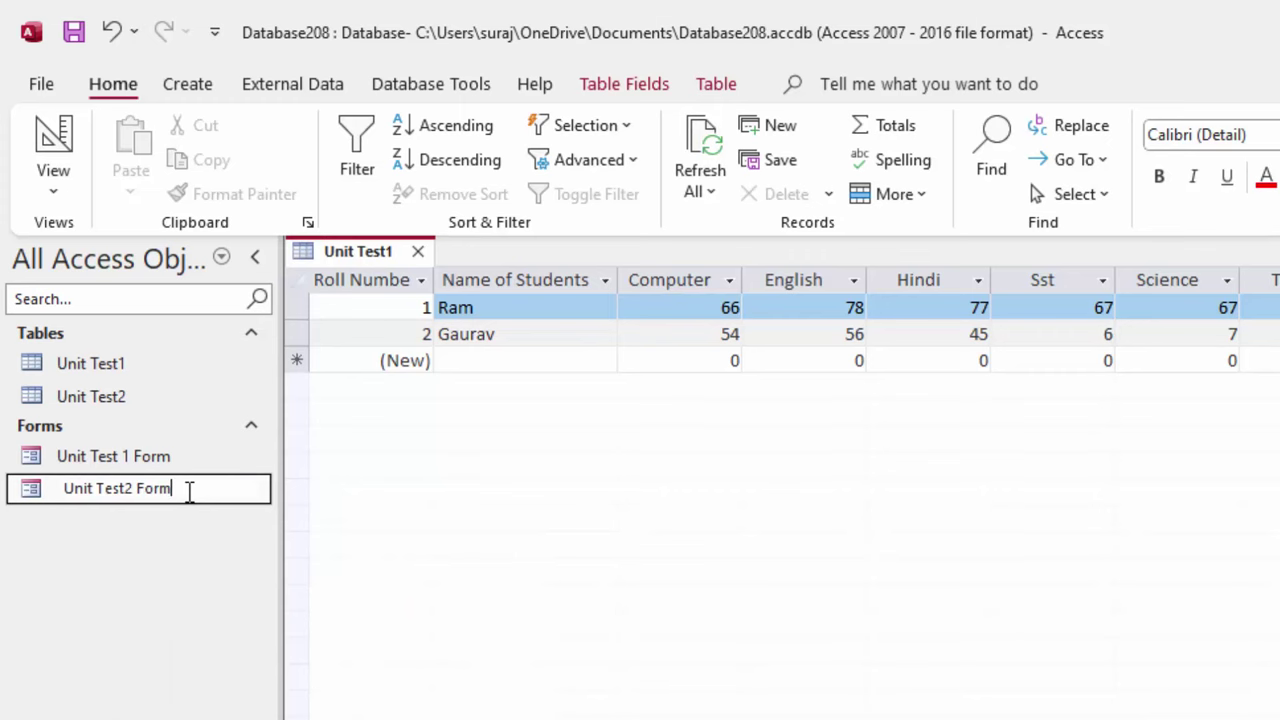
key("Return")
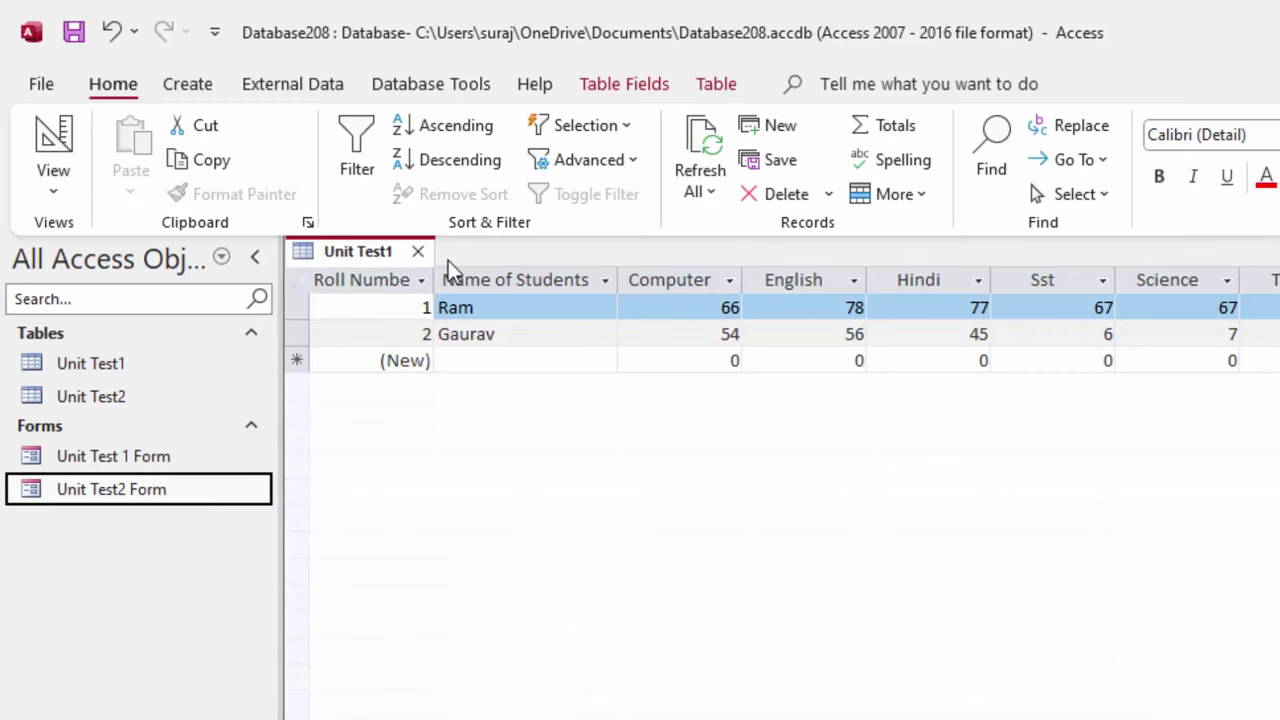
left_click(417, 252)
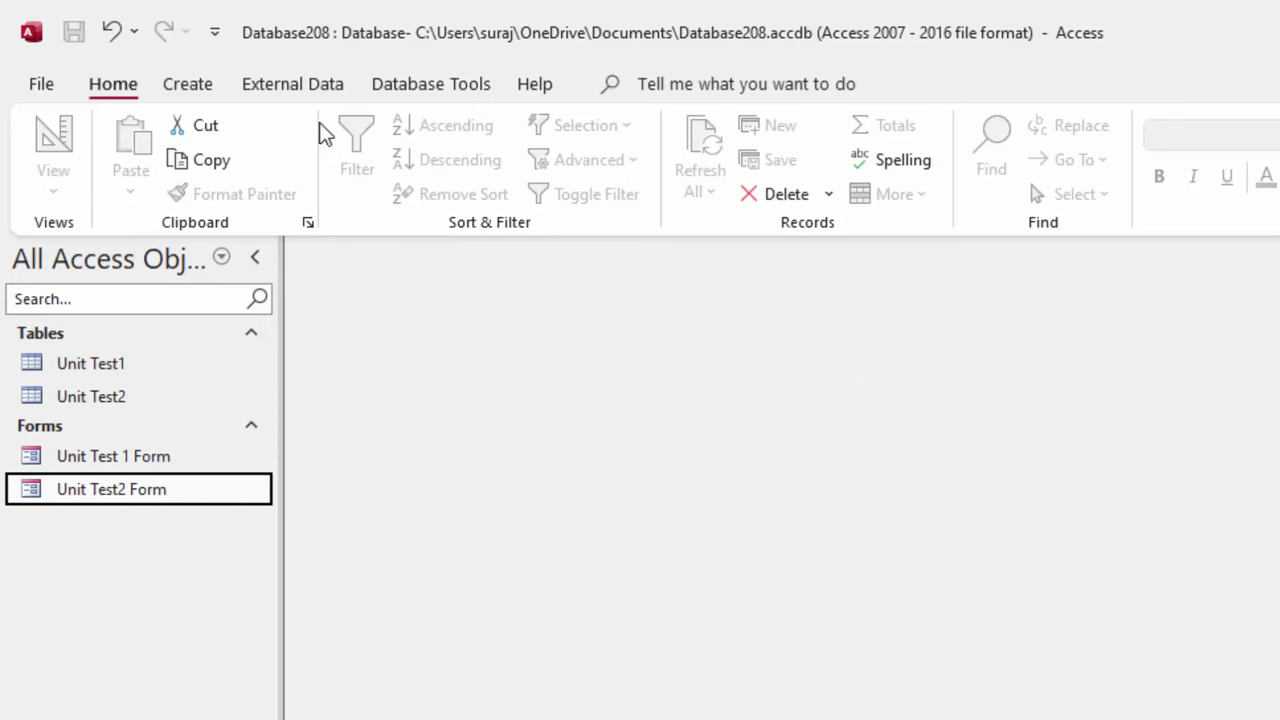
Create a Horizontal Tabs navigation form with a widened first tab named 'Unit Test 1 Result'.
left_click(214, 86)
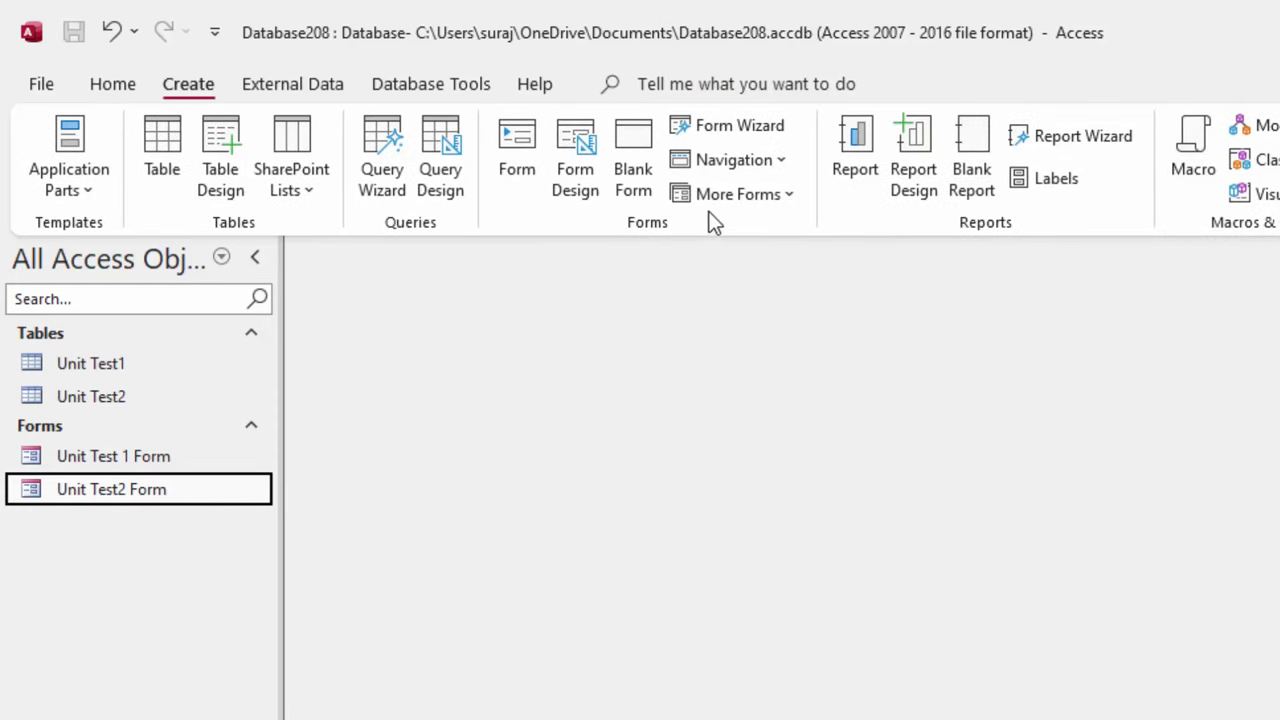
left_click(760, 162)
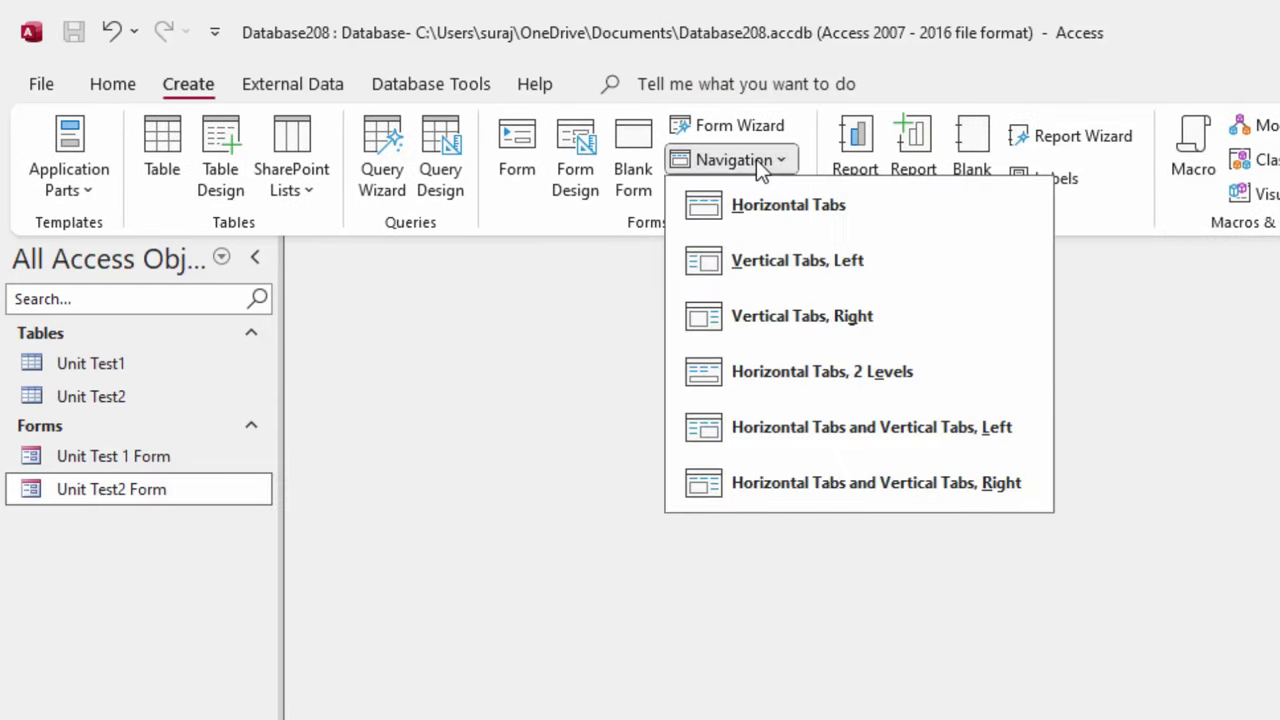
left_click(780, 205)
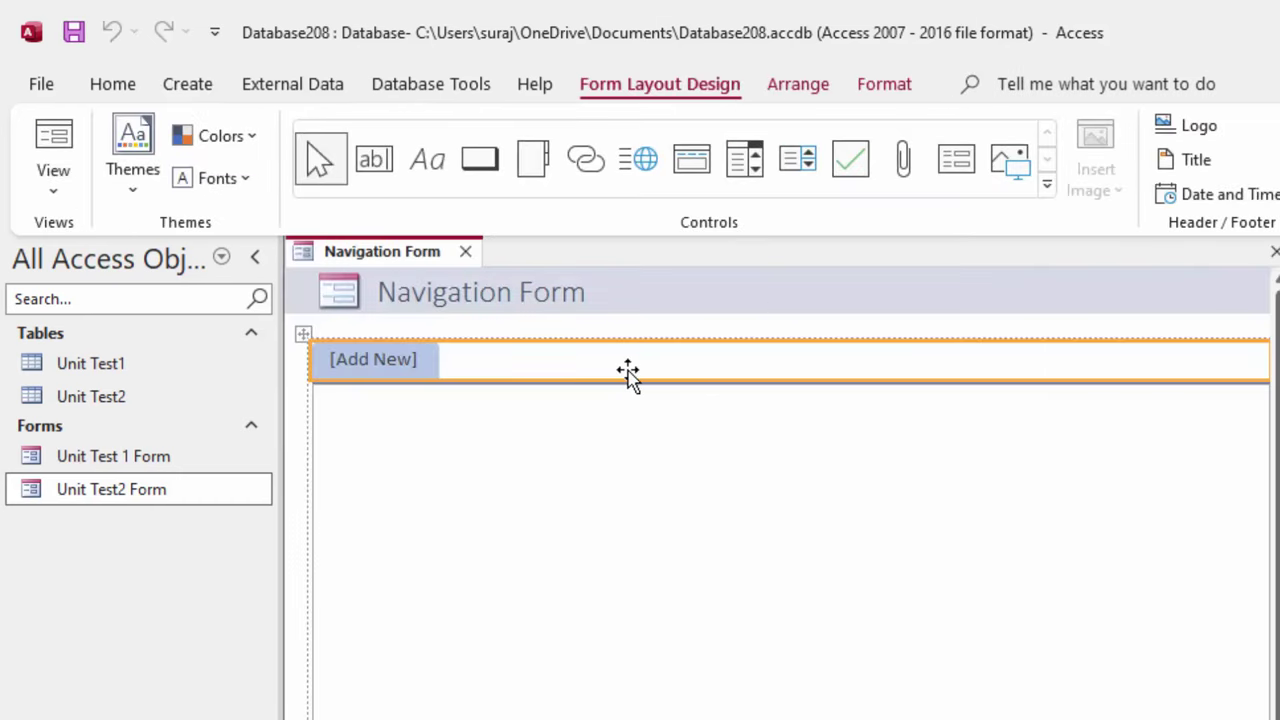
left_click(371, 362)
type("Unit Test 1")
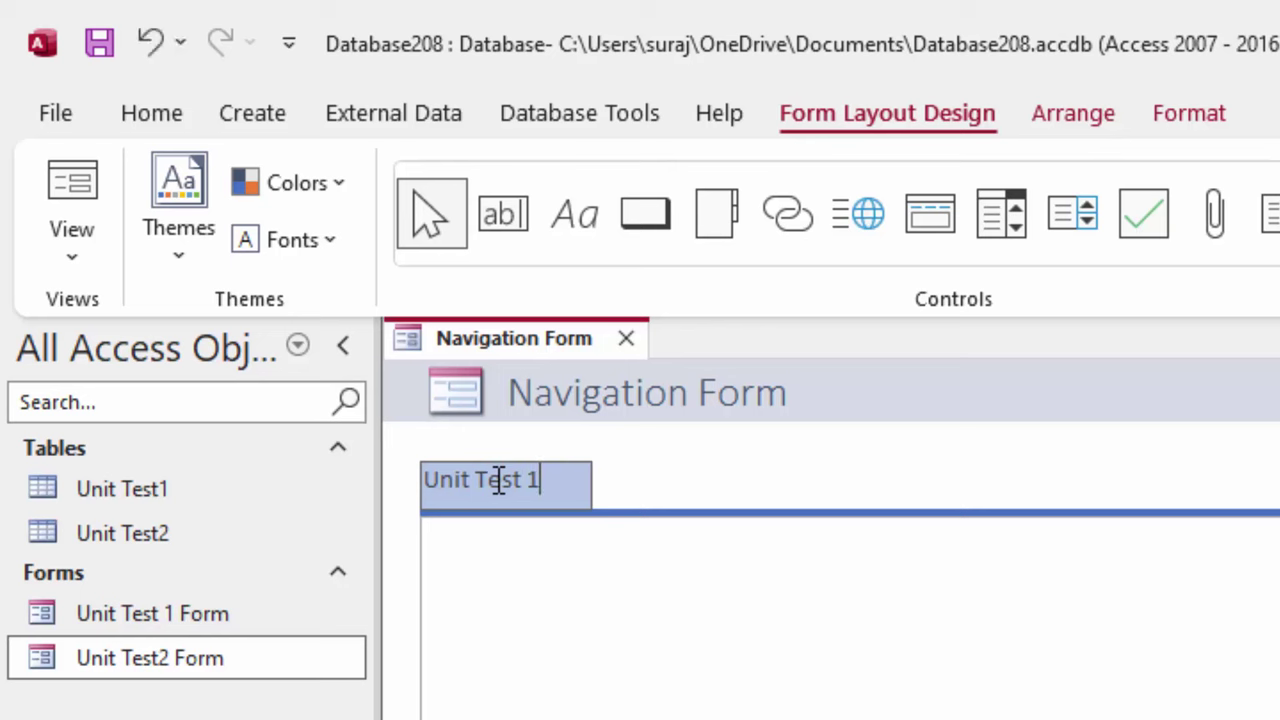
type("Result")
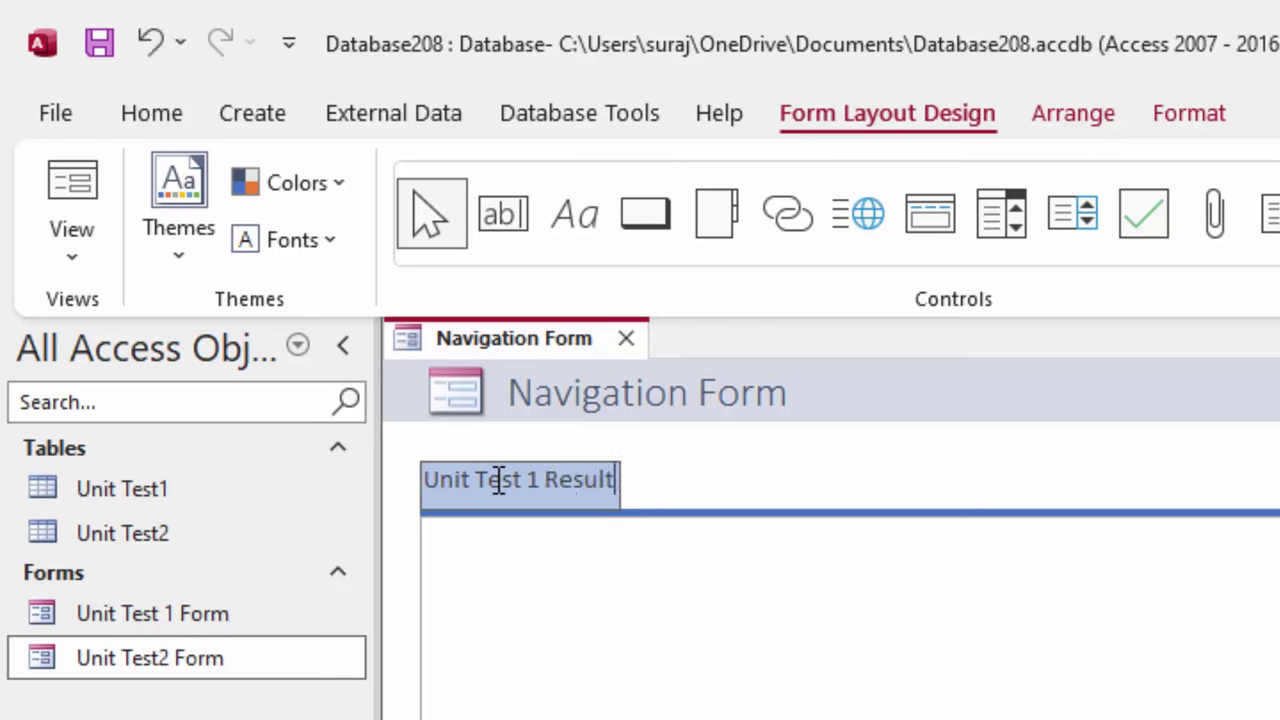
key("Return")
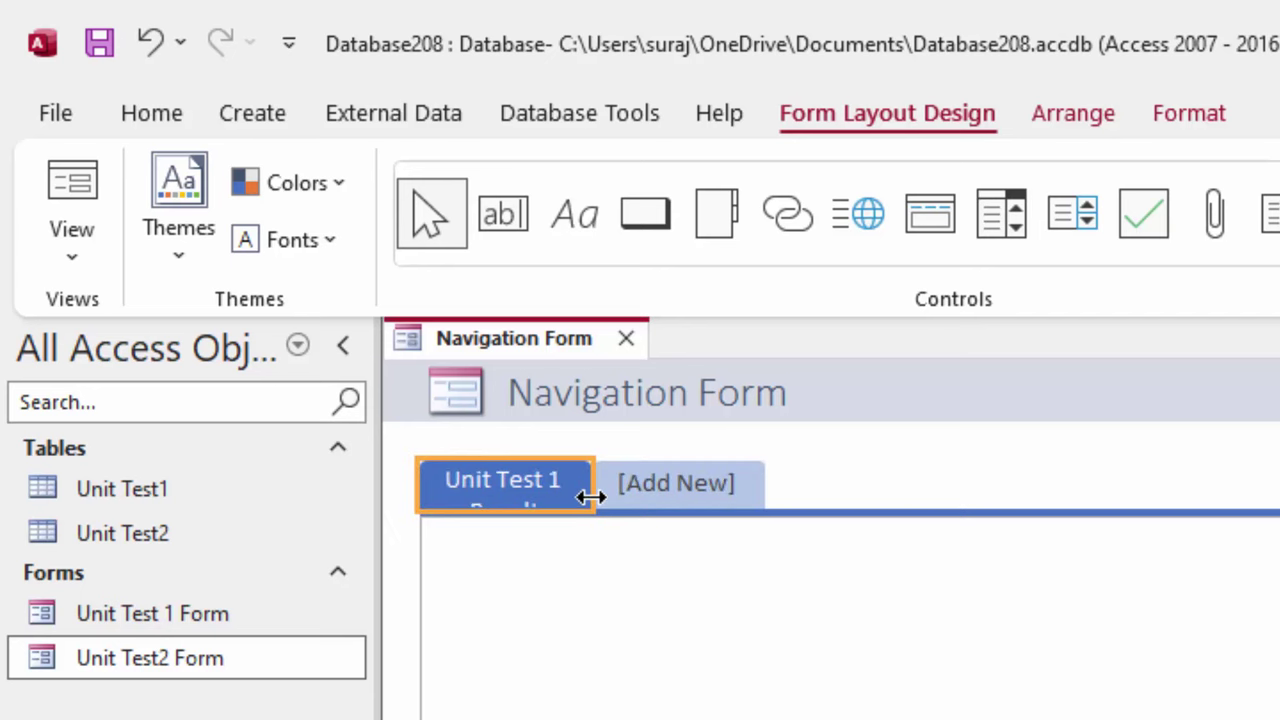
left_click_drag(591, 491, 638, 522)
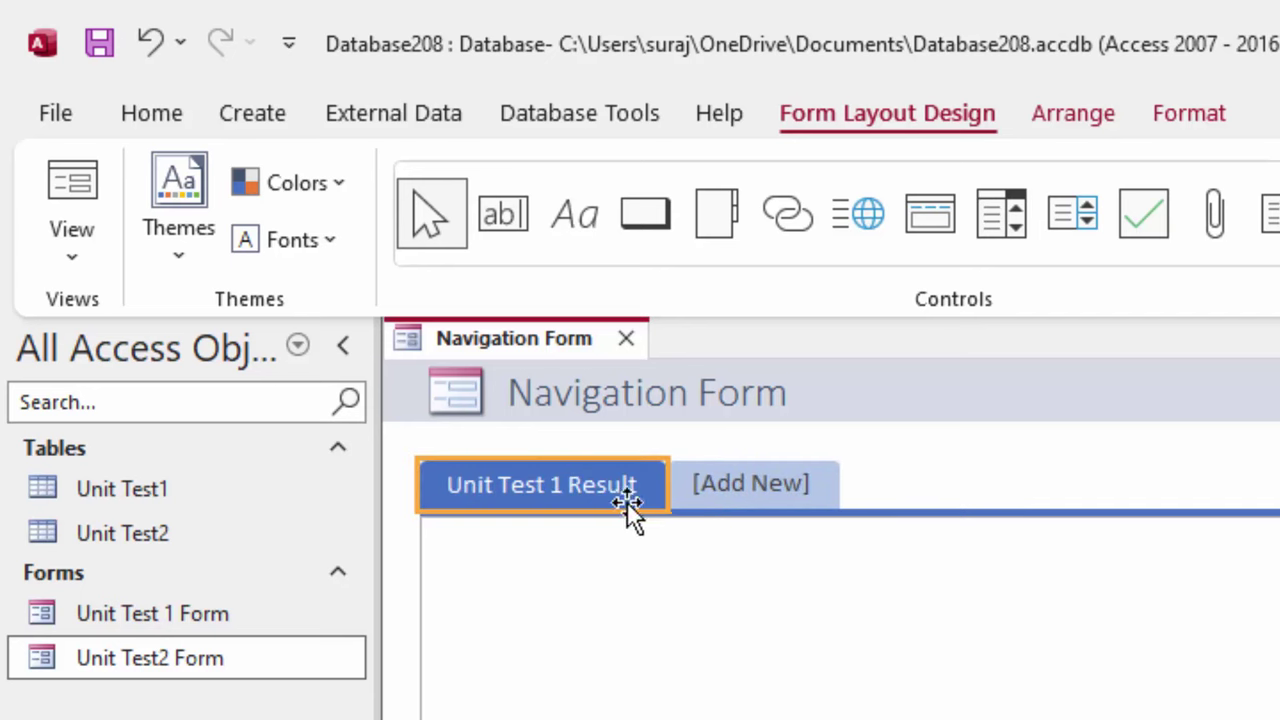
Add a second navigation tab labelled 'Unit Test 2 Result'.
left_click(762, 503)
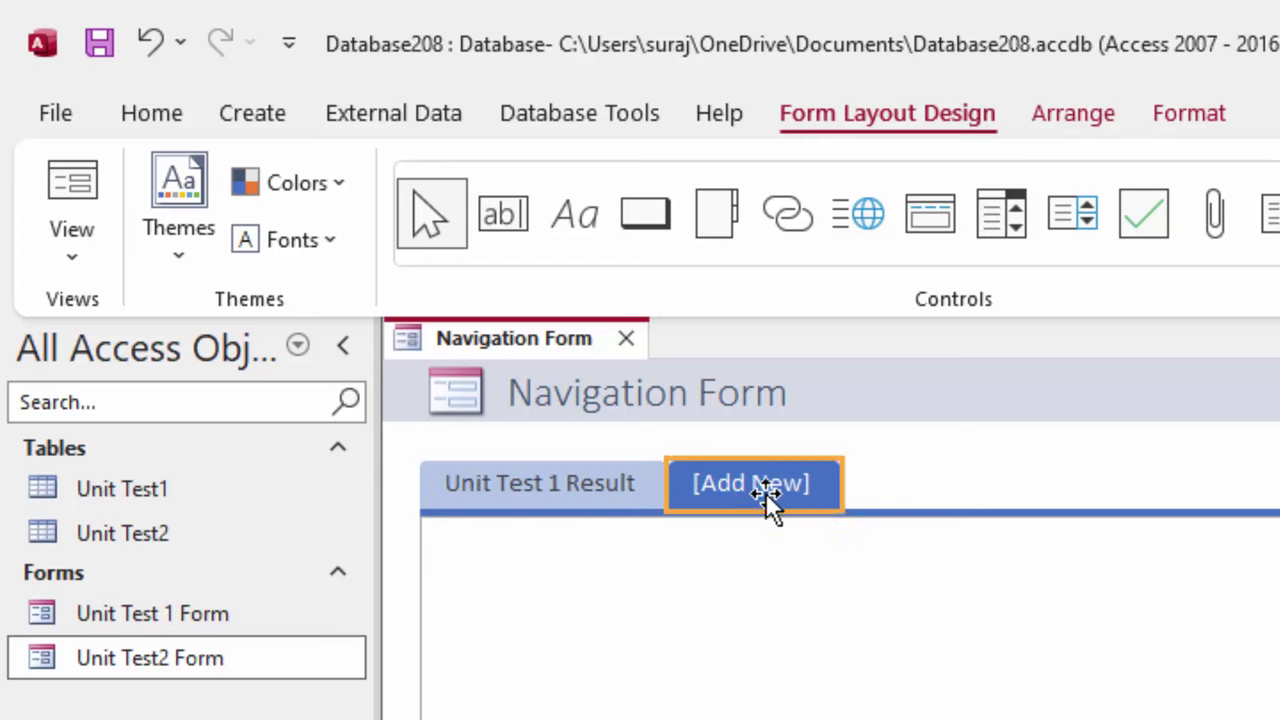
left_click(785, 487)
type("Un")
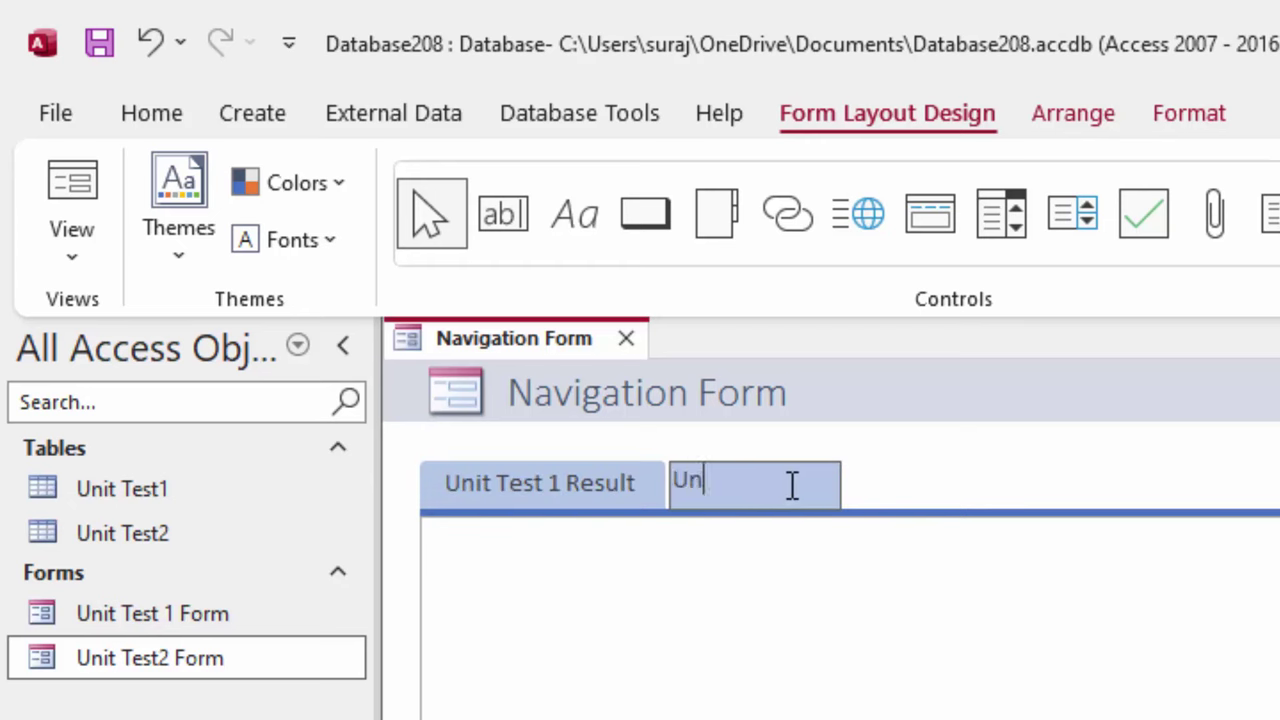
type("it Test ")
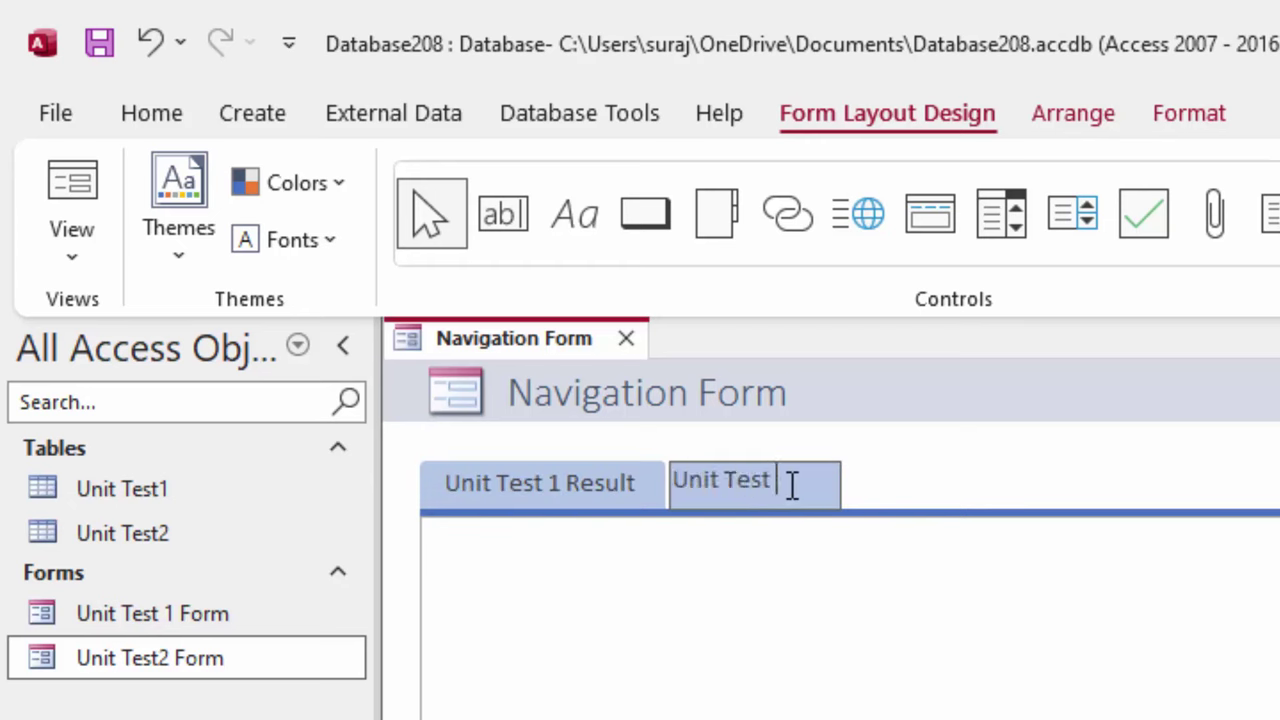
type("2 Resul")
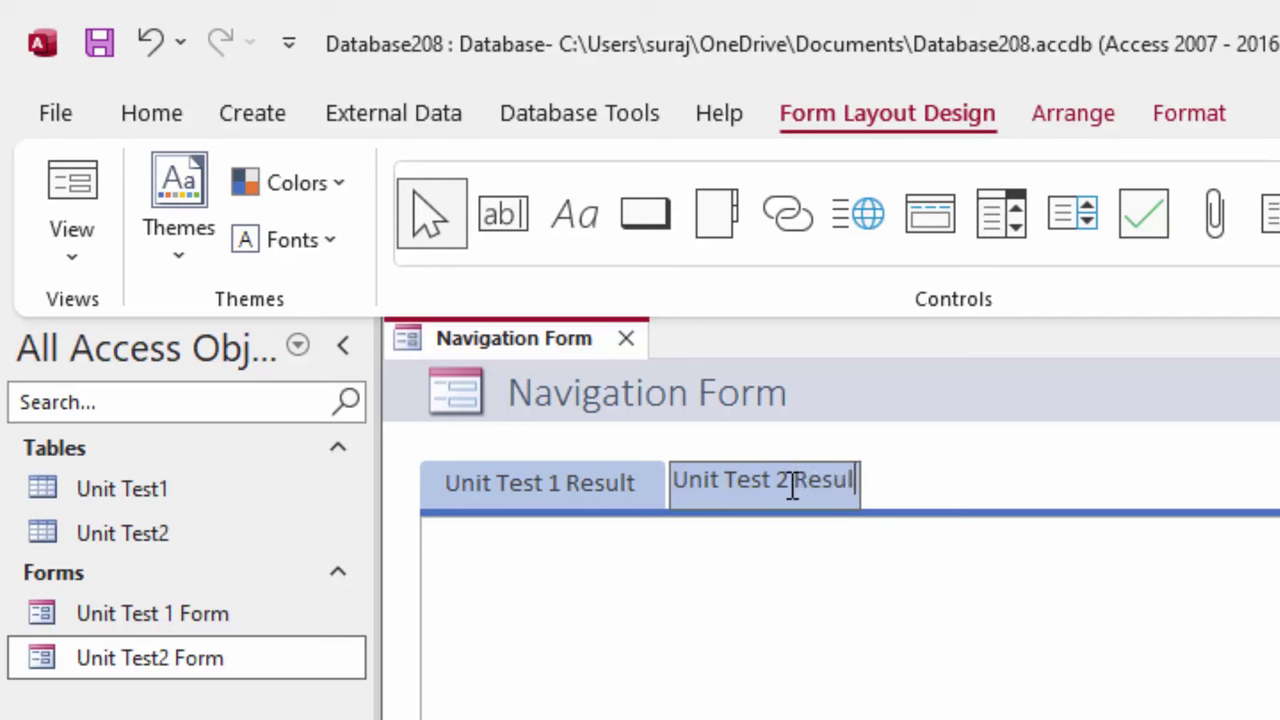
type("t")
left_click(783, 686)
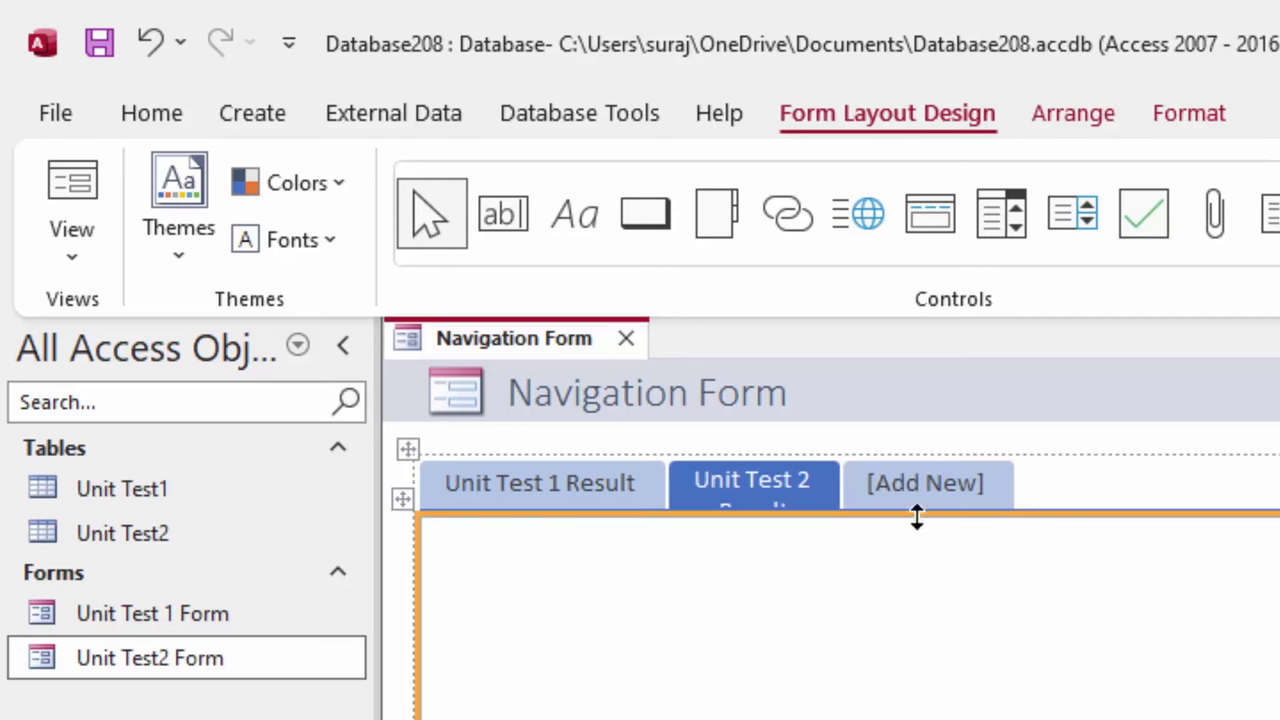
left_click(812, 483)
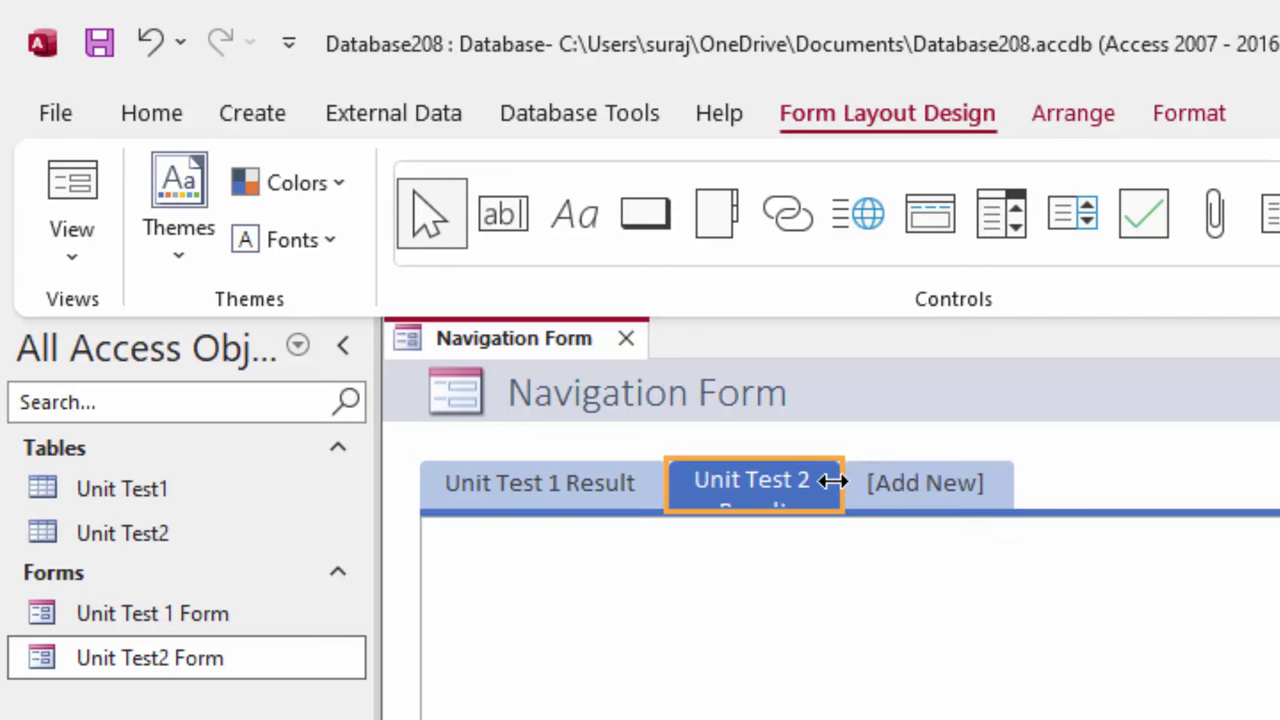
Add Unit Test 1 Form as a navigation tab and delete the Unit Test 1 Result tab.
mouse_move(843, 485)
left_mouse_down()
mouse_move(903, 508)
mouse_move(892, 481)
left_mouse_up()
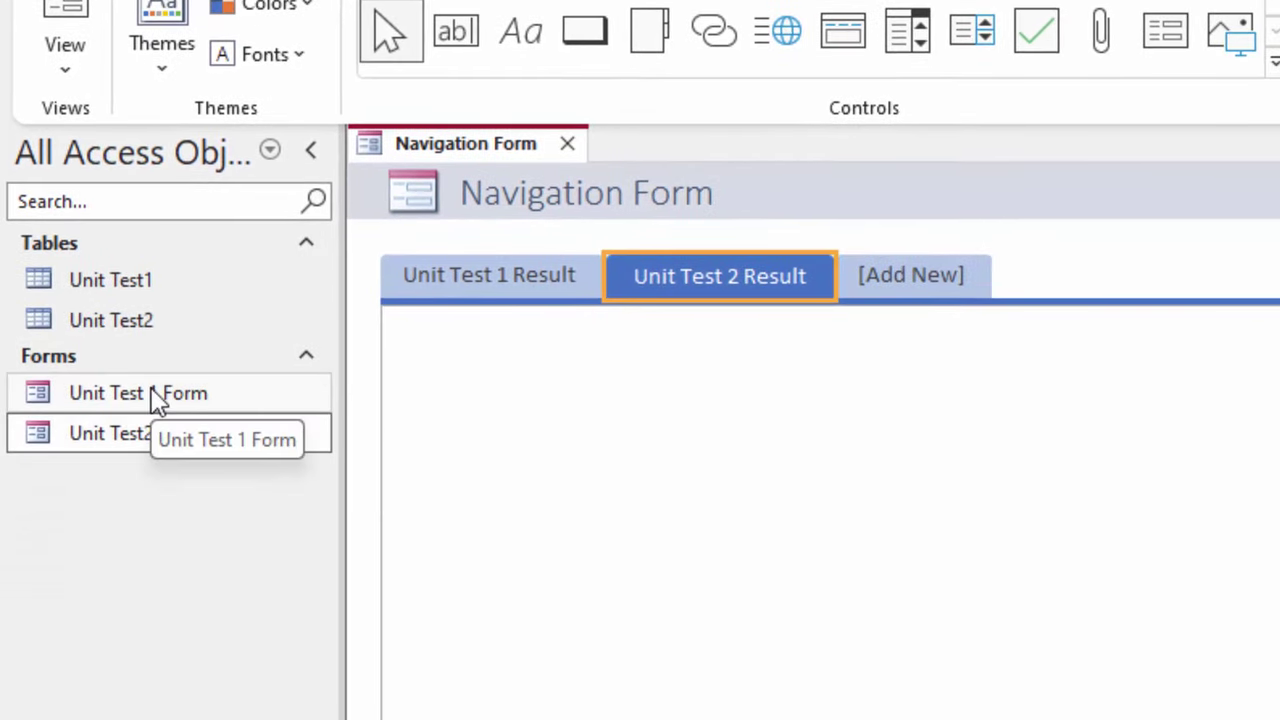
left_click_drag(151, 394, 470, 288)
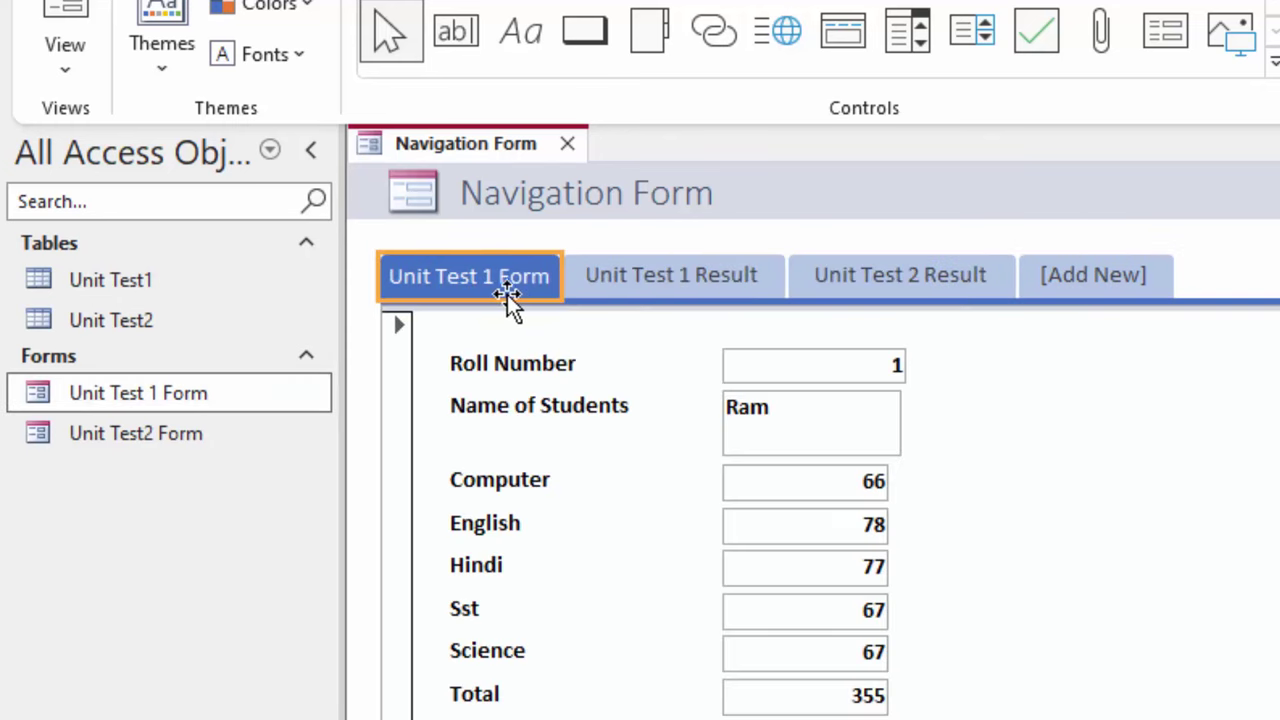
left_click(657, 280)
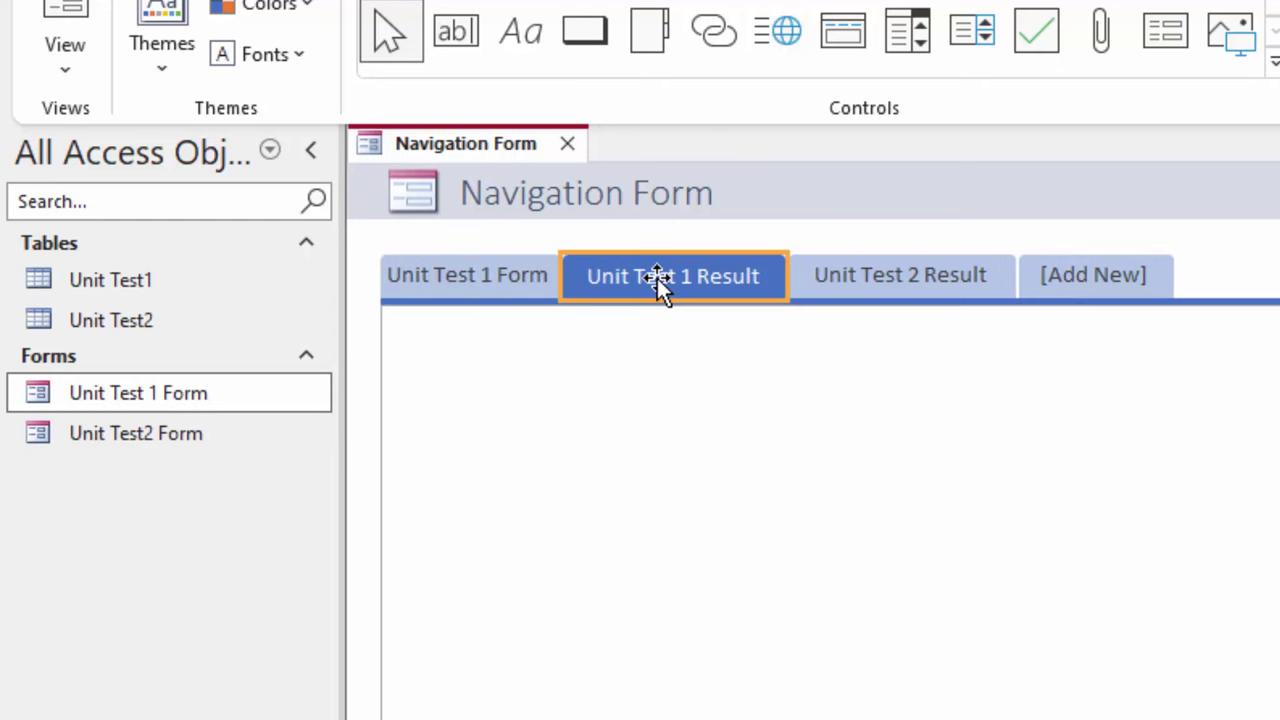
key("Delete")
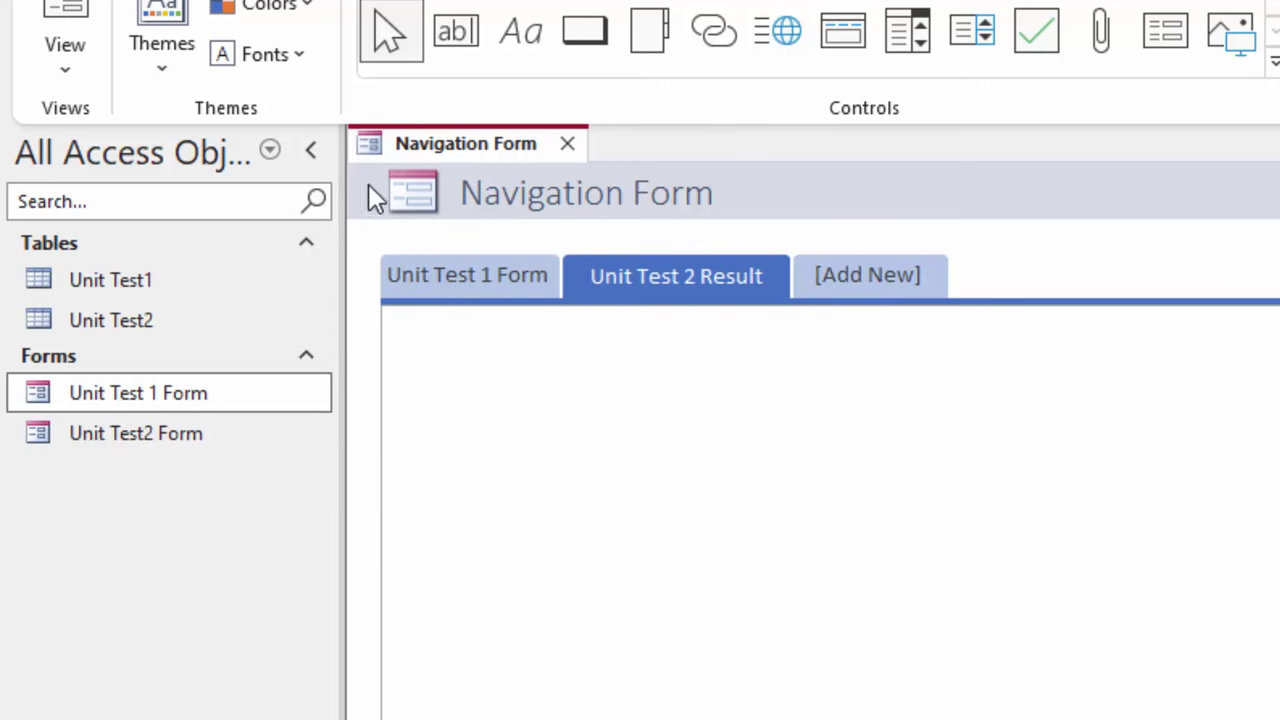
left_click(437, 264)
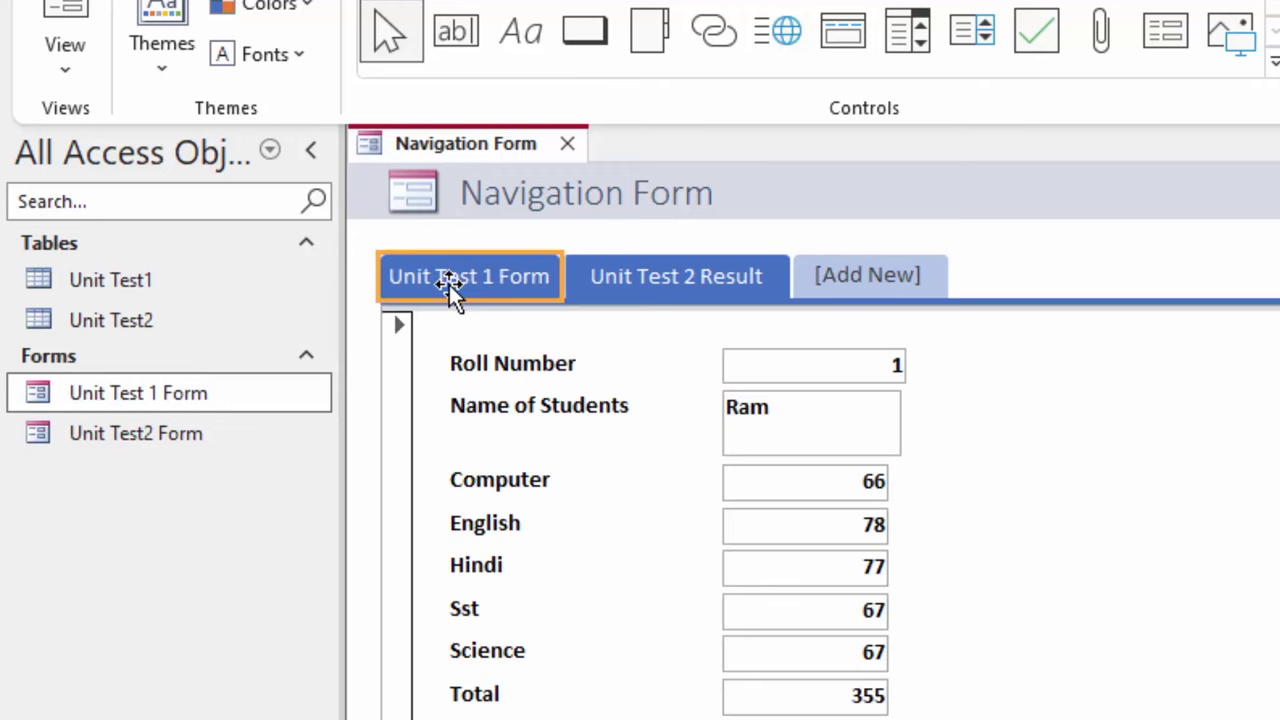
Add Unit Test2 Form as a tab, delete Unit Test 2 Result, and check both tabs.
mouse_move(143, 433)
left_mouse_down()
mouse_move(640, 347)
mouse_move(664, 289)
left_mouse_up()
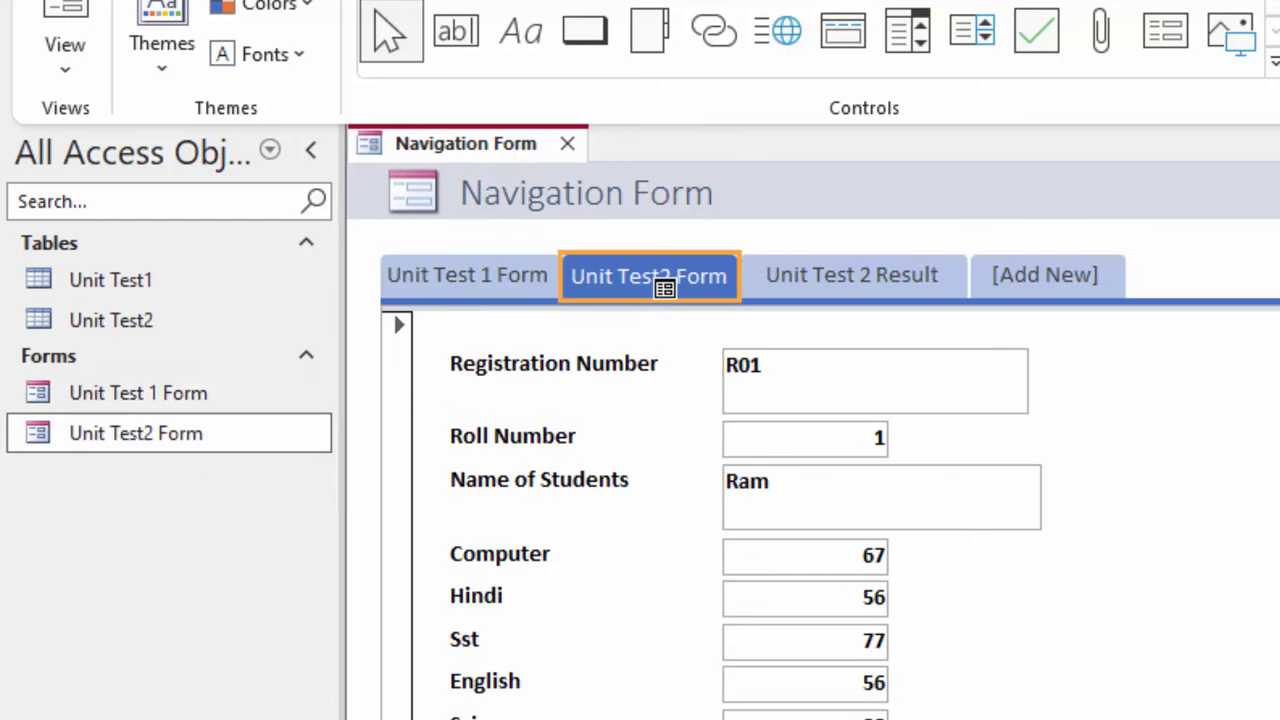
left_click(818, 282)
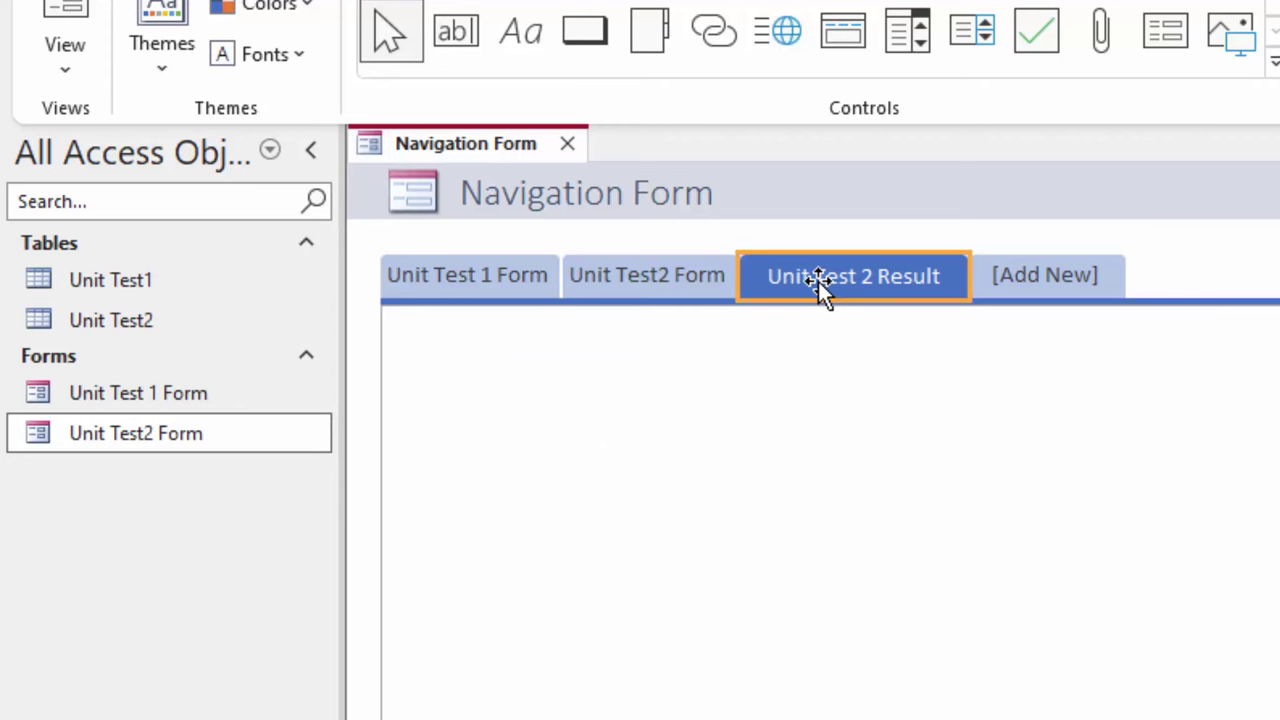
key("Delete")
left_click(481, 108)
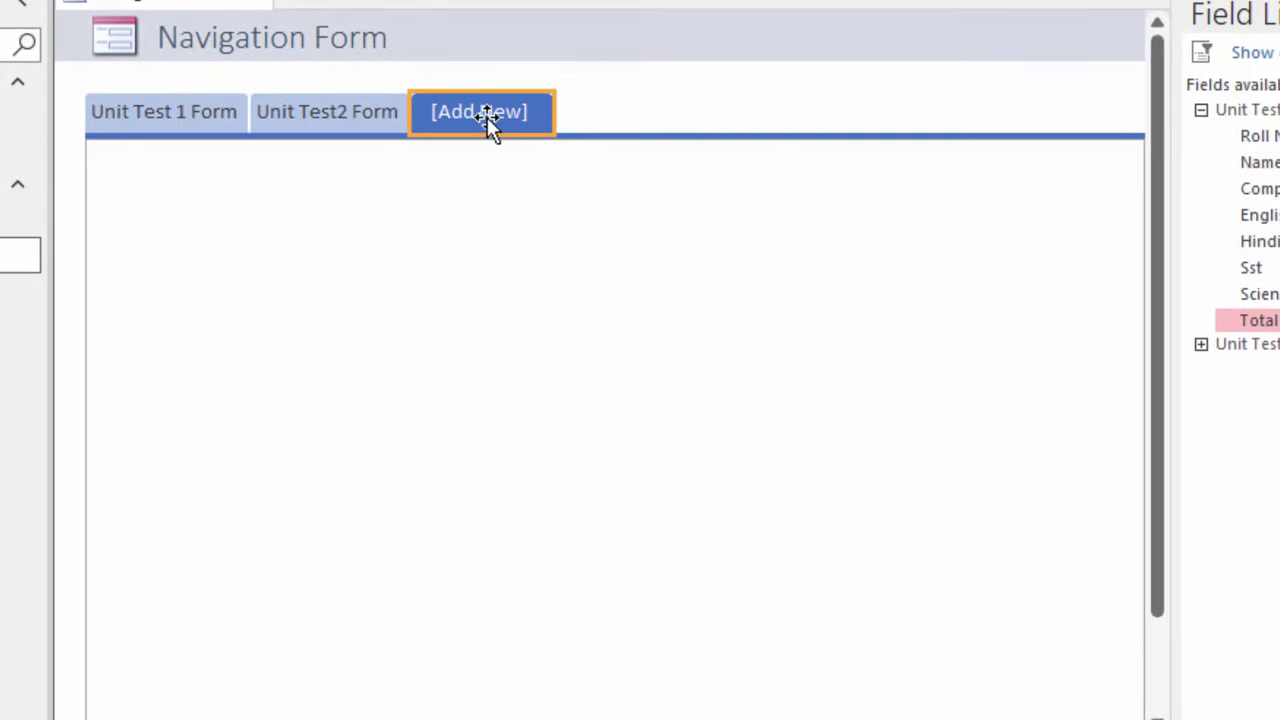
left_click(189, 116)
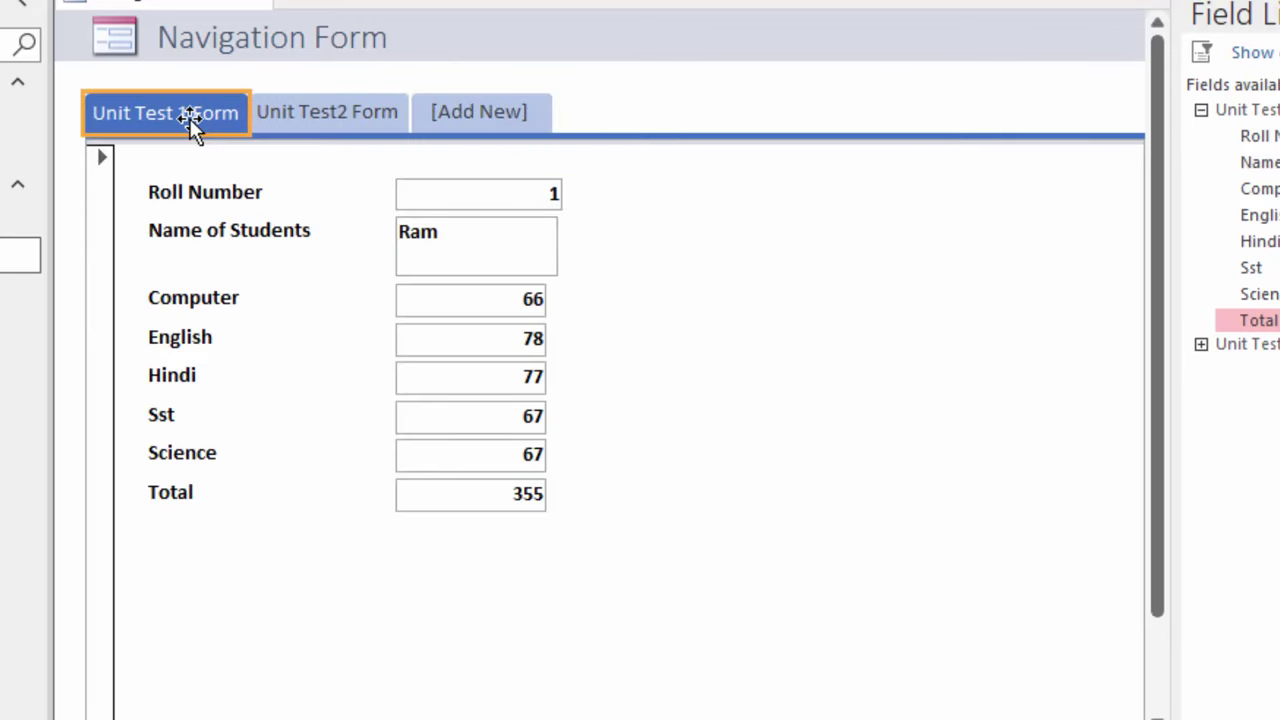
left_click(296, 106)
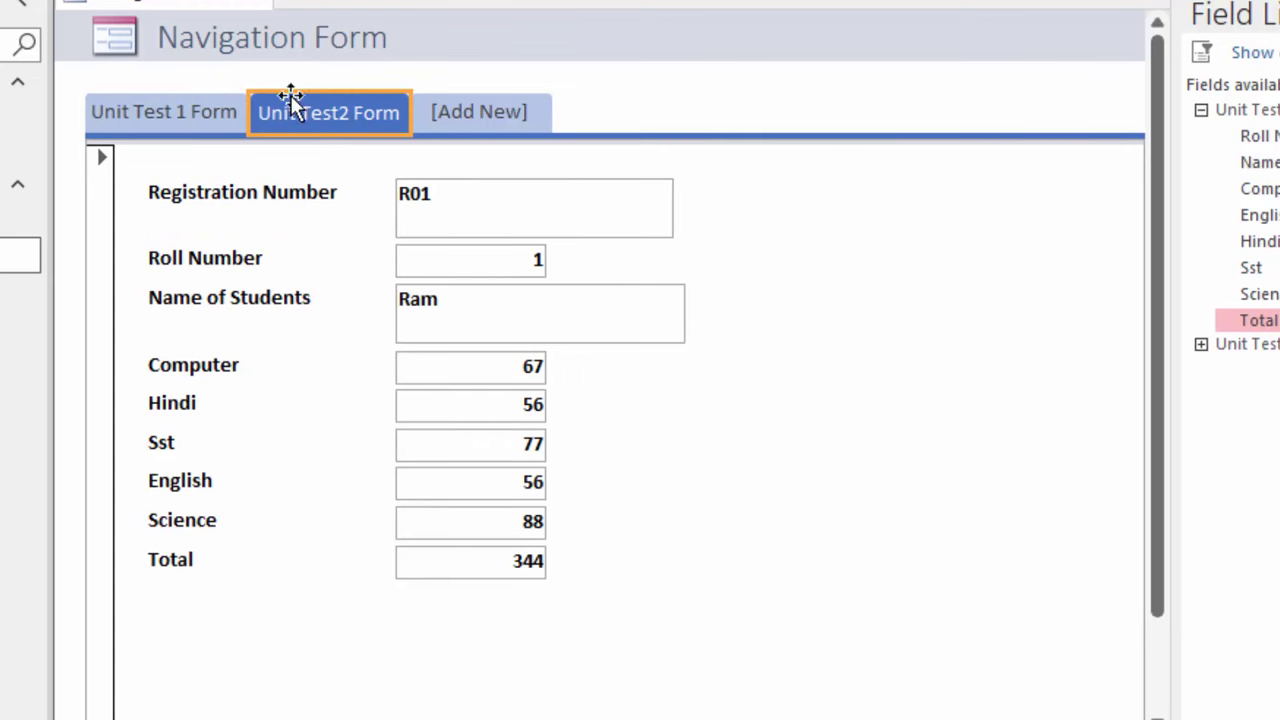
Change the form header title from 'Navigation Form' to 'Result'.
left_click(340, 30)
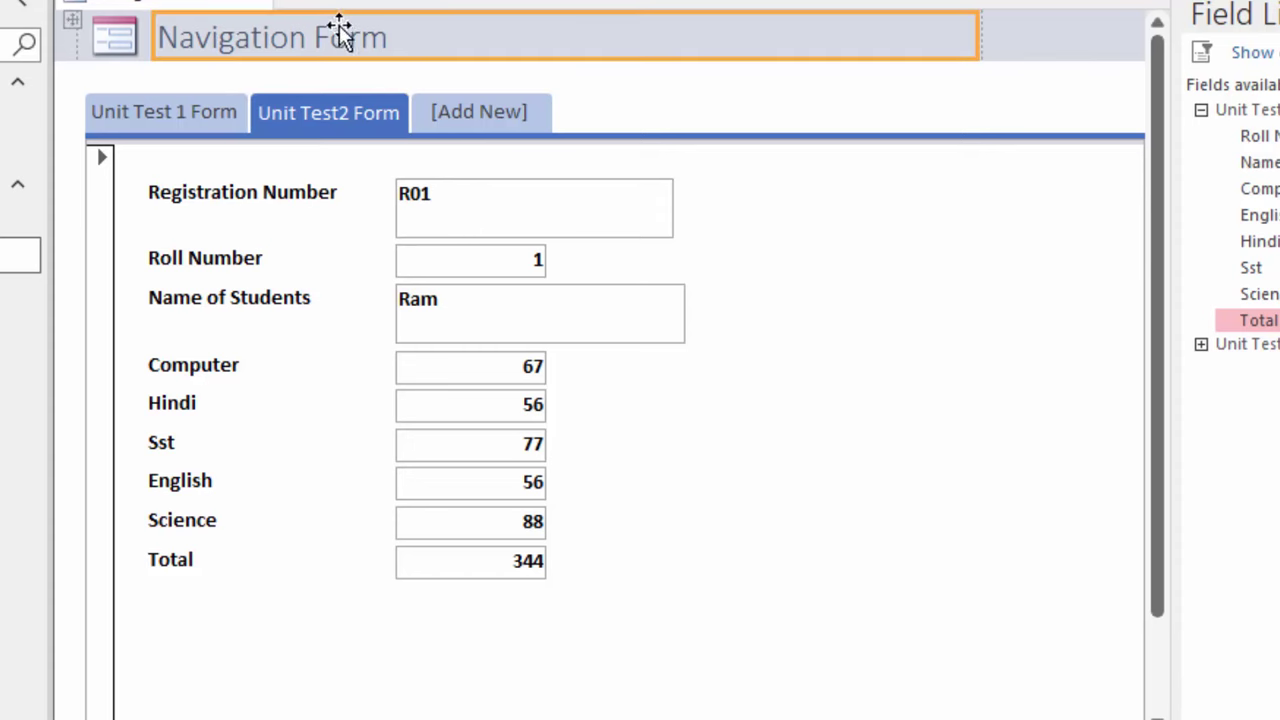
left_click(383, 38)
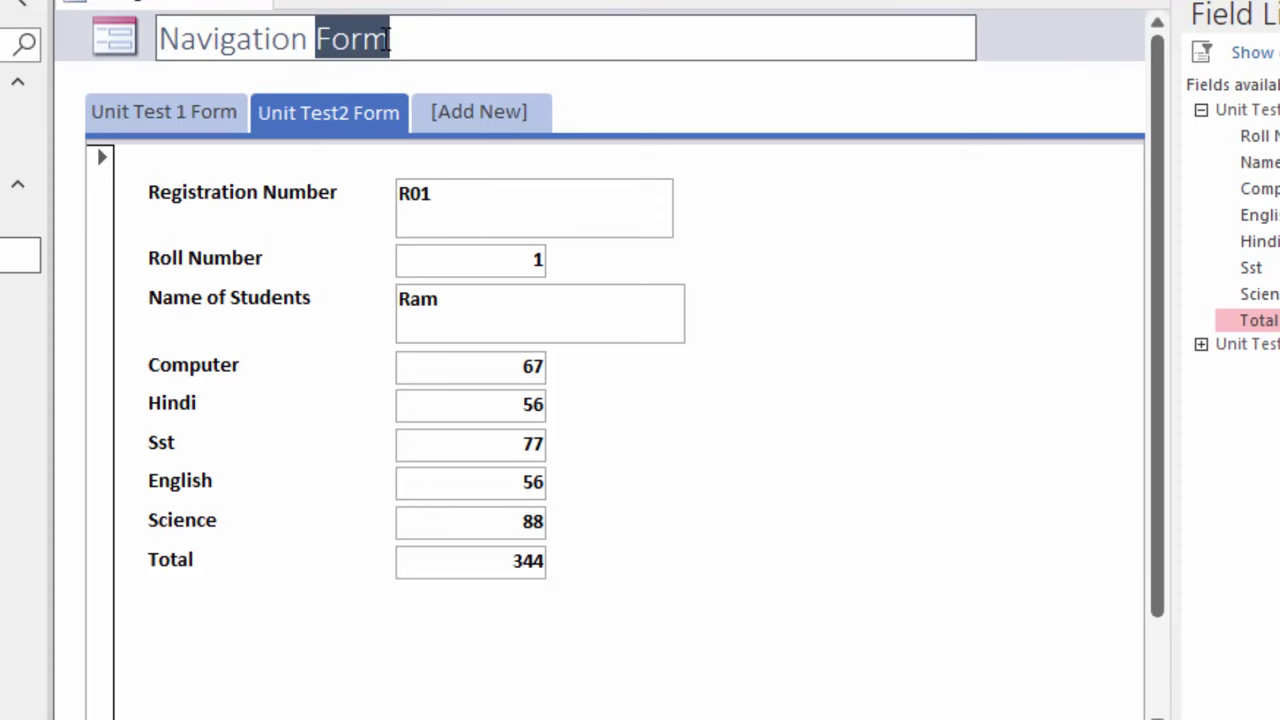
key("BackSpace")
key("BackSpace")
key("BackSpace")
key("BackSpace")
key("BackSpace")
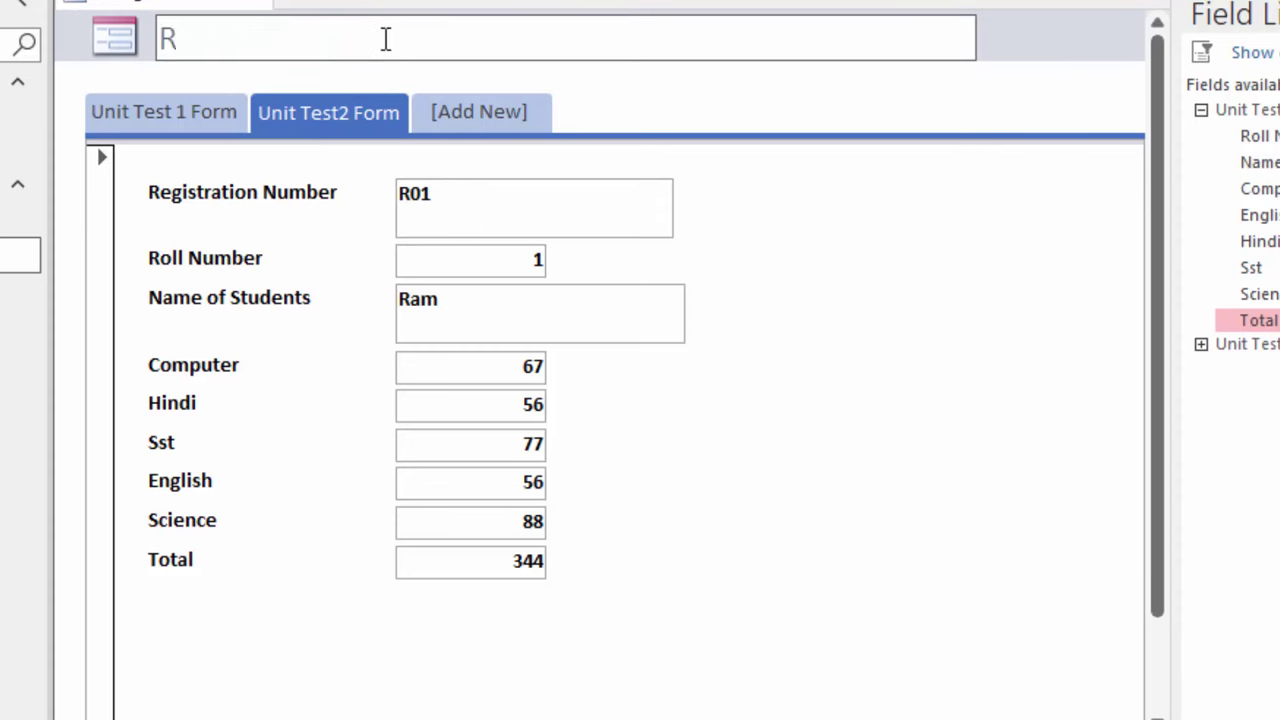
type("esult")
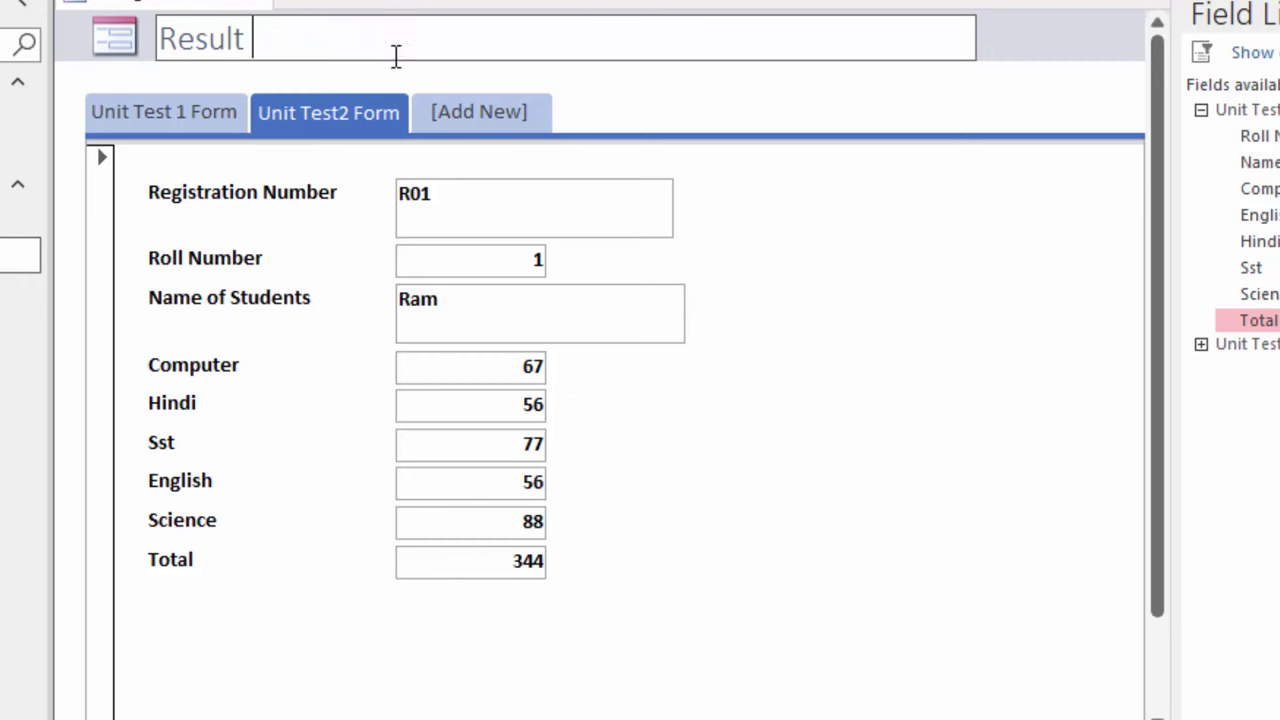
left_click(588, 100)
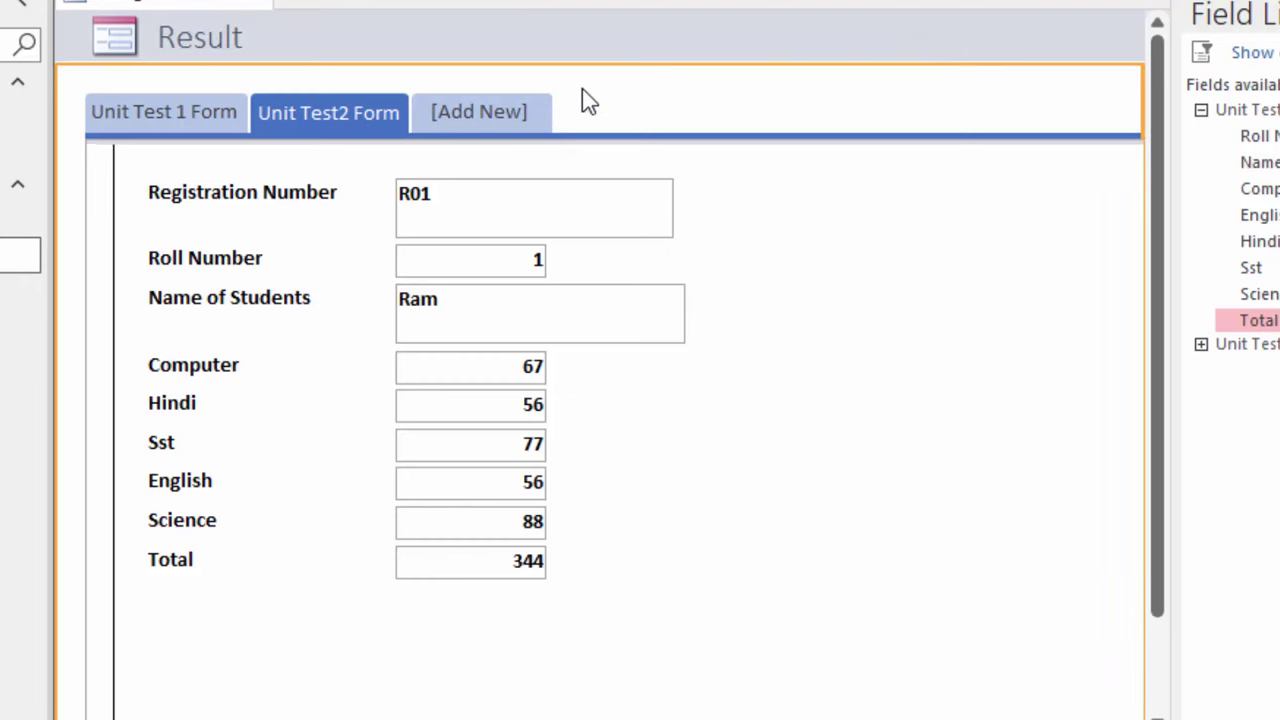
Delete the logo image from the form header.
left_click(232, 52)
left_click(119, 40)
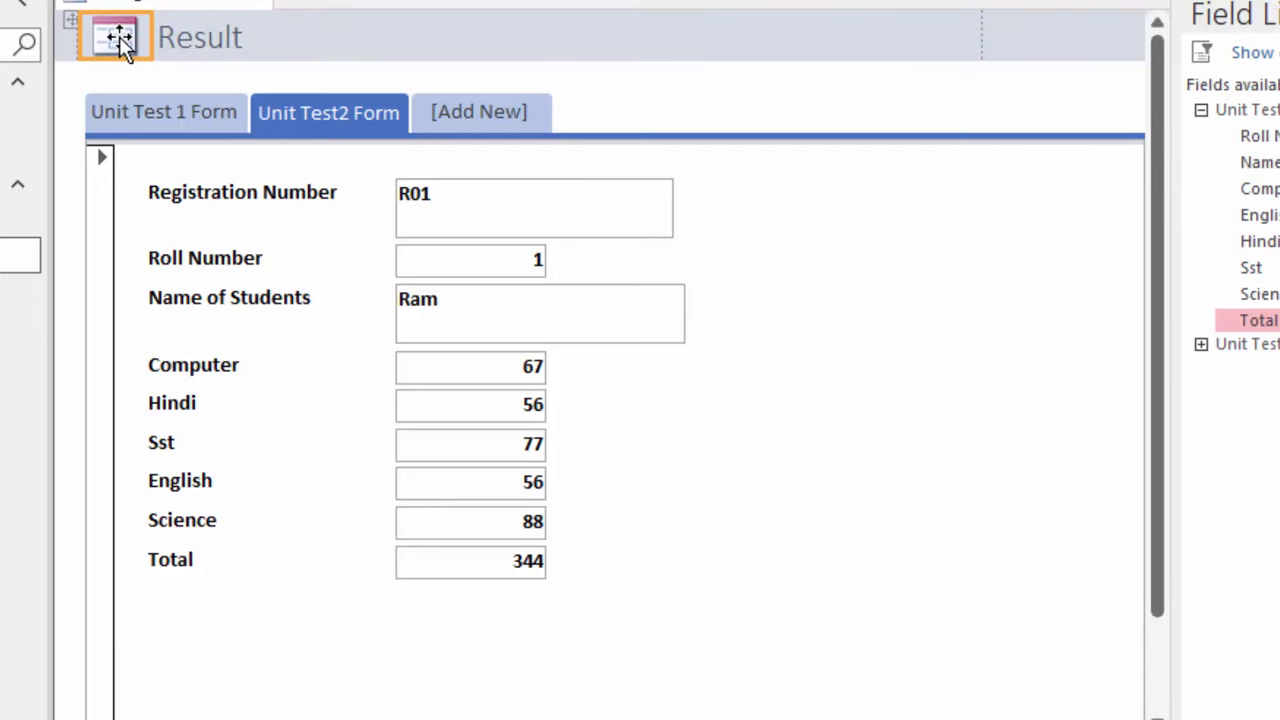
key("Delete")
left_click(122, 38)
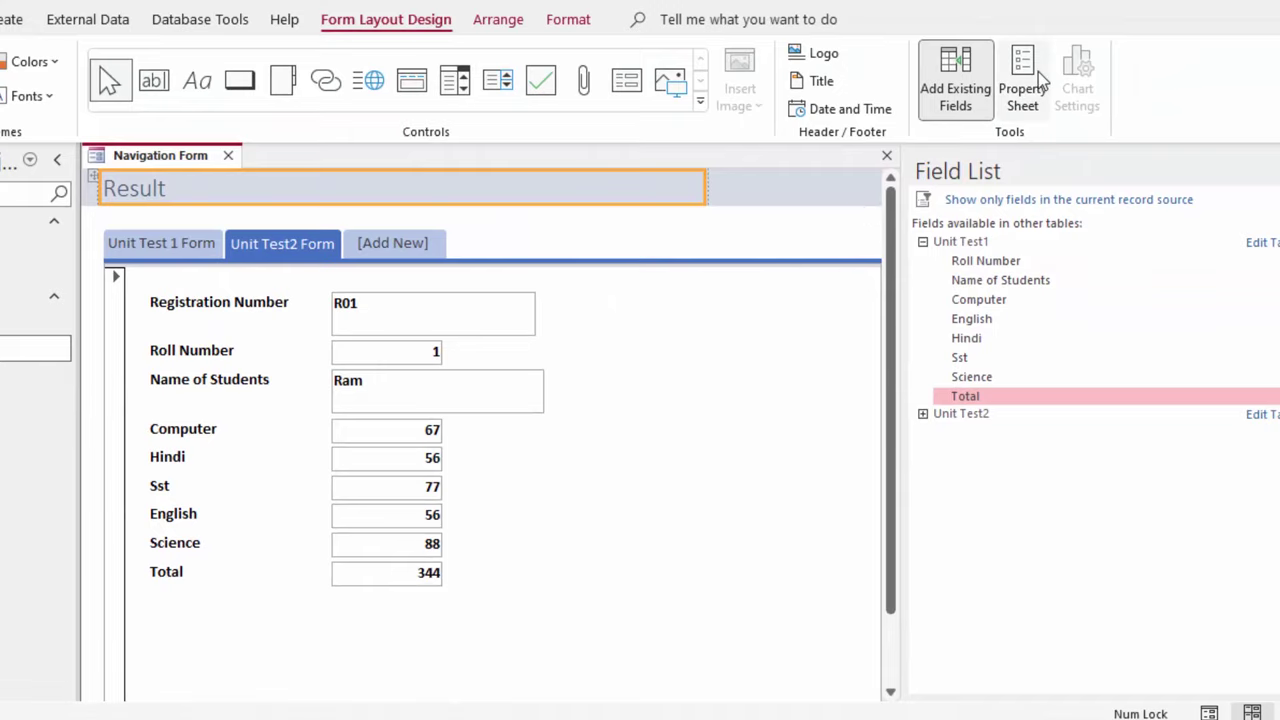
Set the whole form's Pop Up property to Yes in the Property Sheet.
left_click(1130, 14)
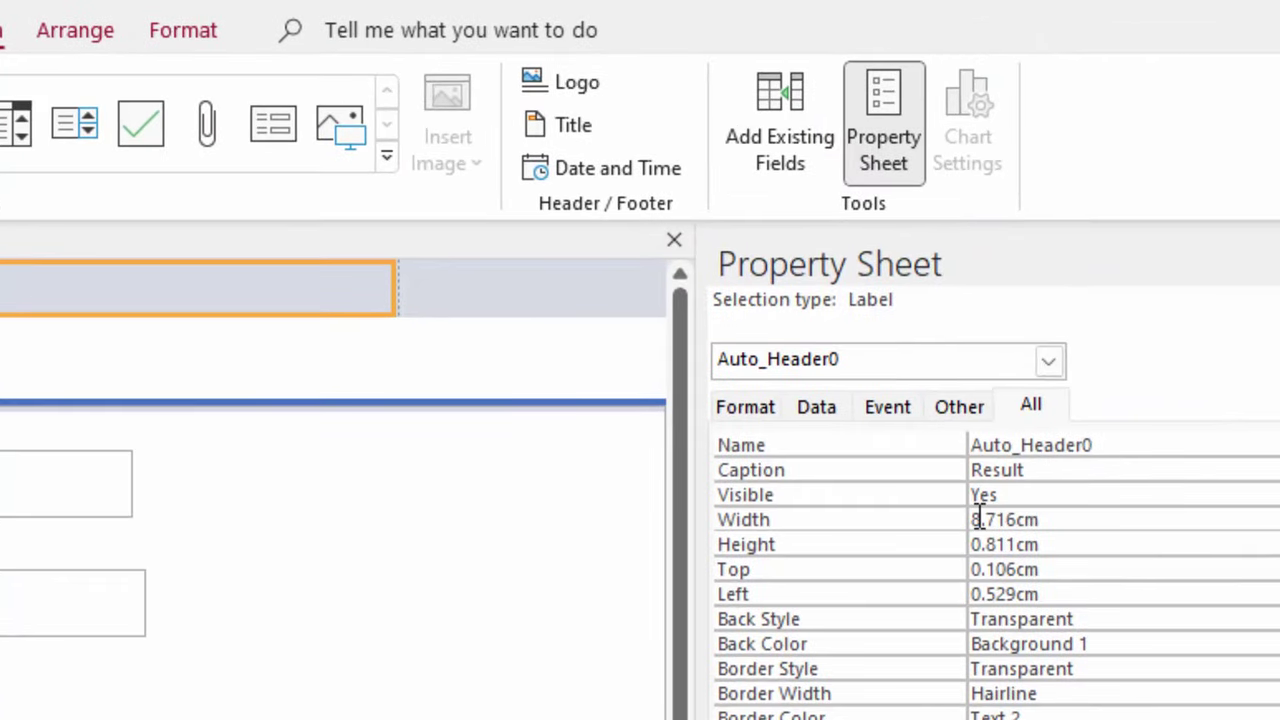
left_click(1049, 362)
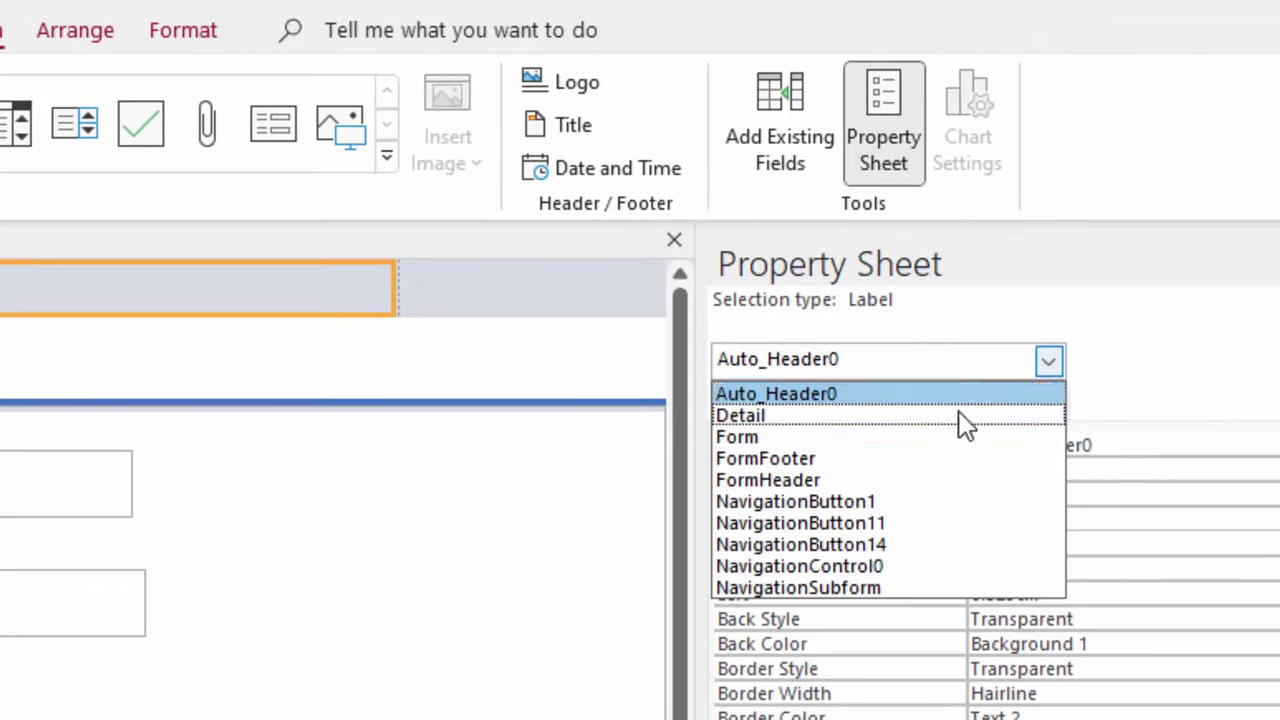
left_click(940, 437)
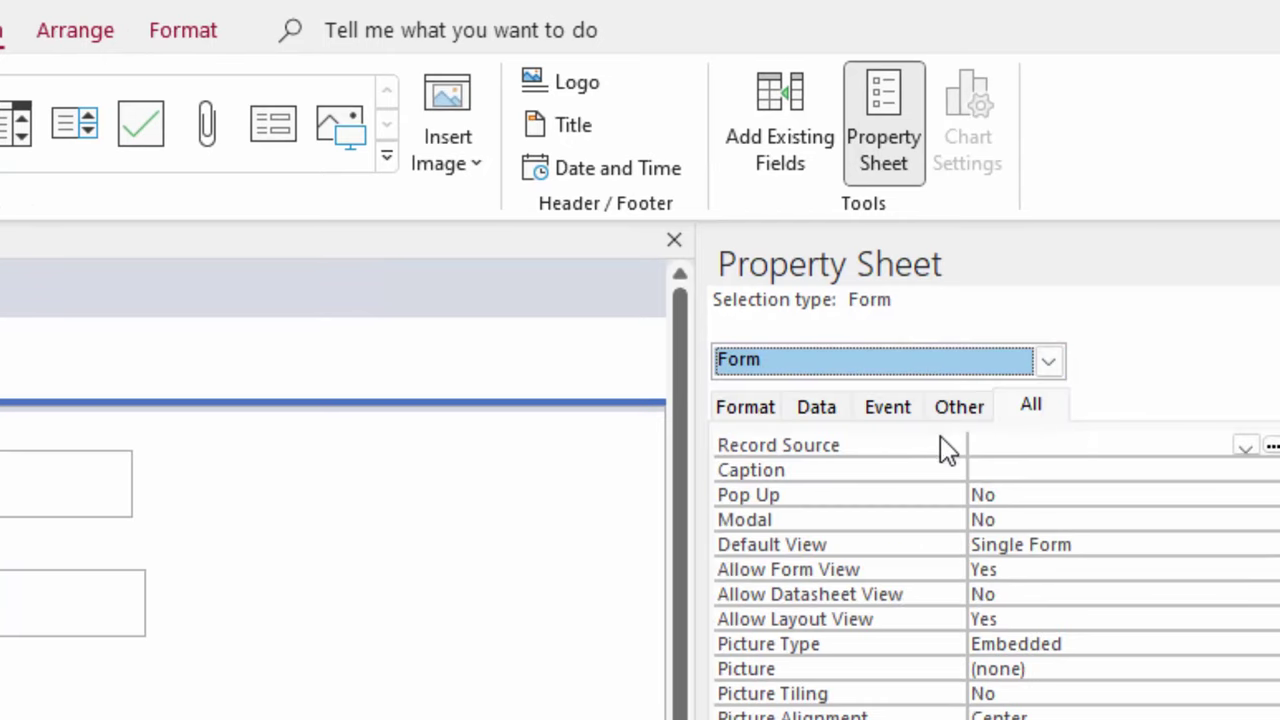
left_click(1038, 495)
left_click(1270, 495)
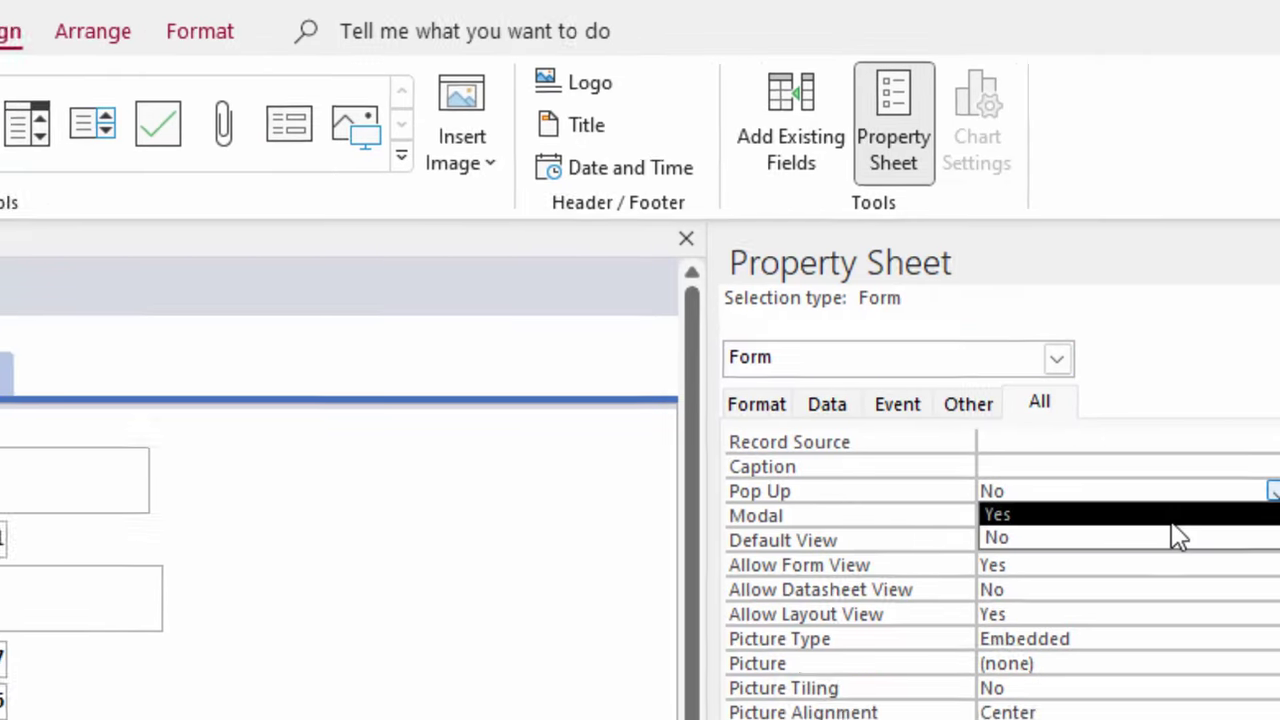
left_click(1170, 519)
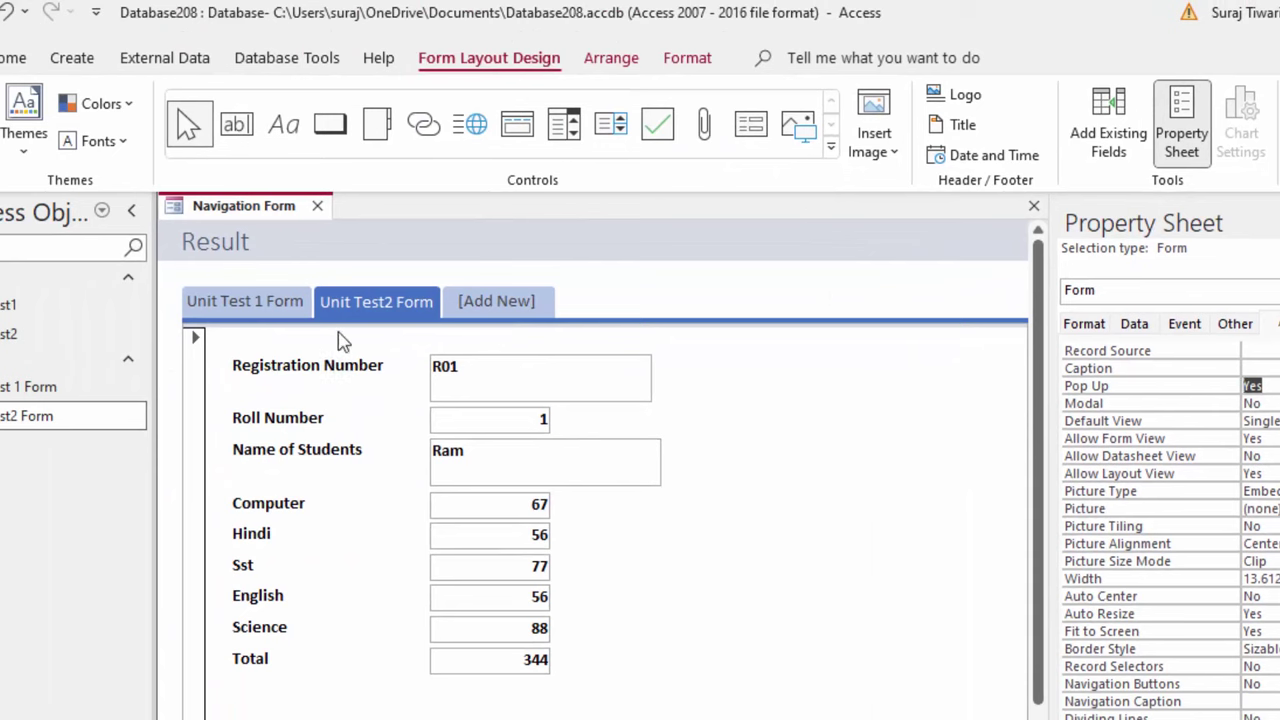
Save the form as 'Navigation Form' and close its design view.
key("ctrl+s")
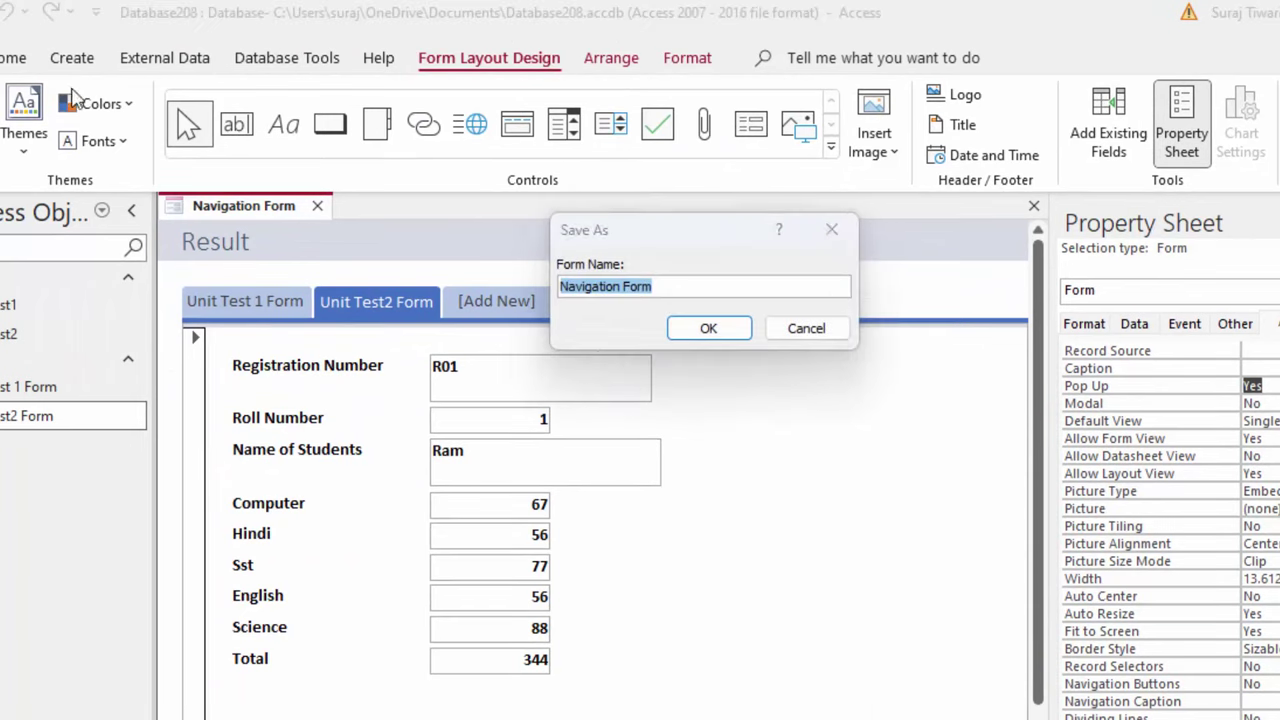
left_click(705, 329)
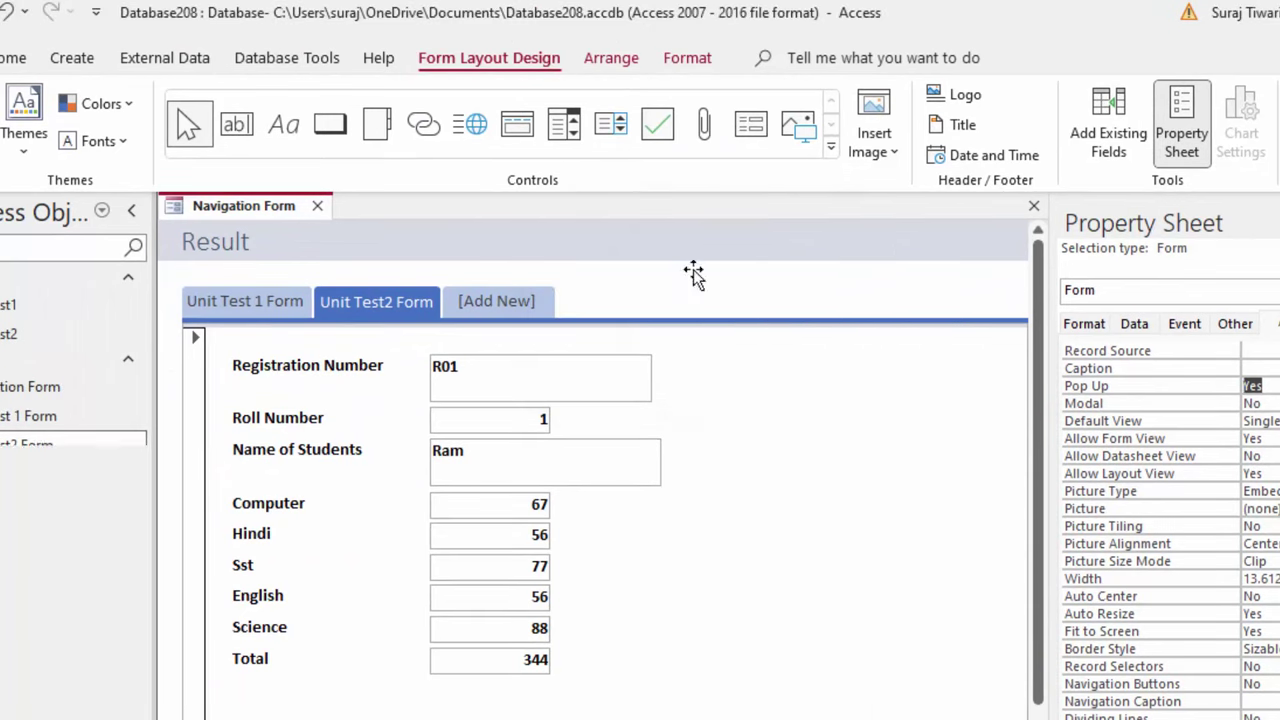
left_click(40, 397)
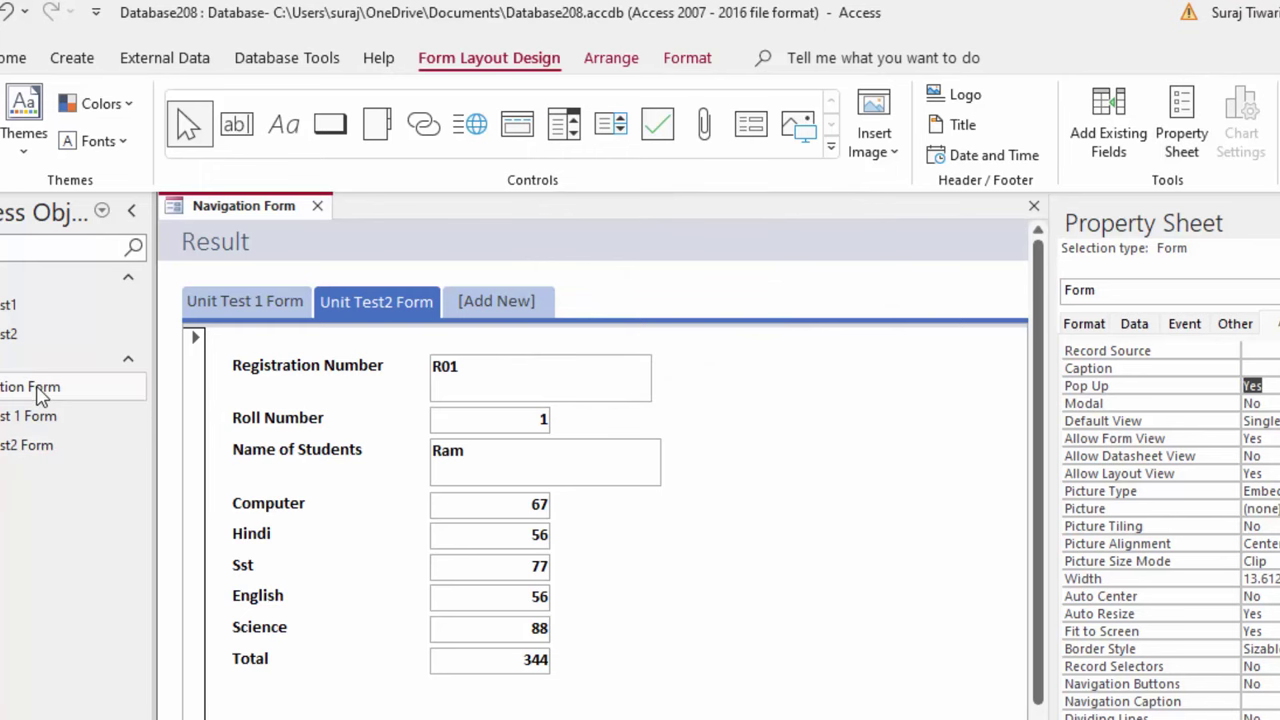
left_click(1034, 206)
left_click(105, 365)
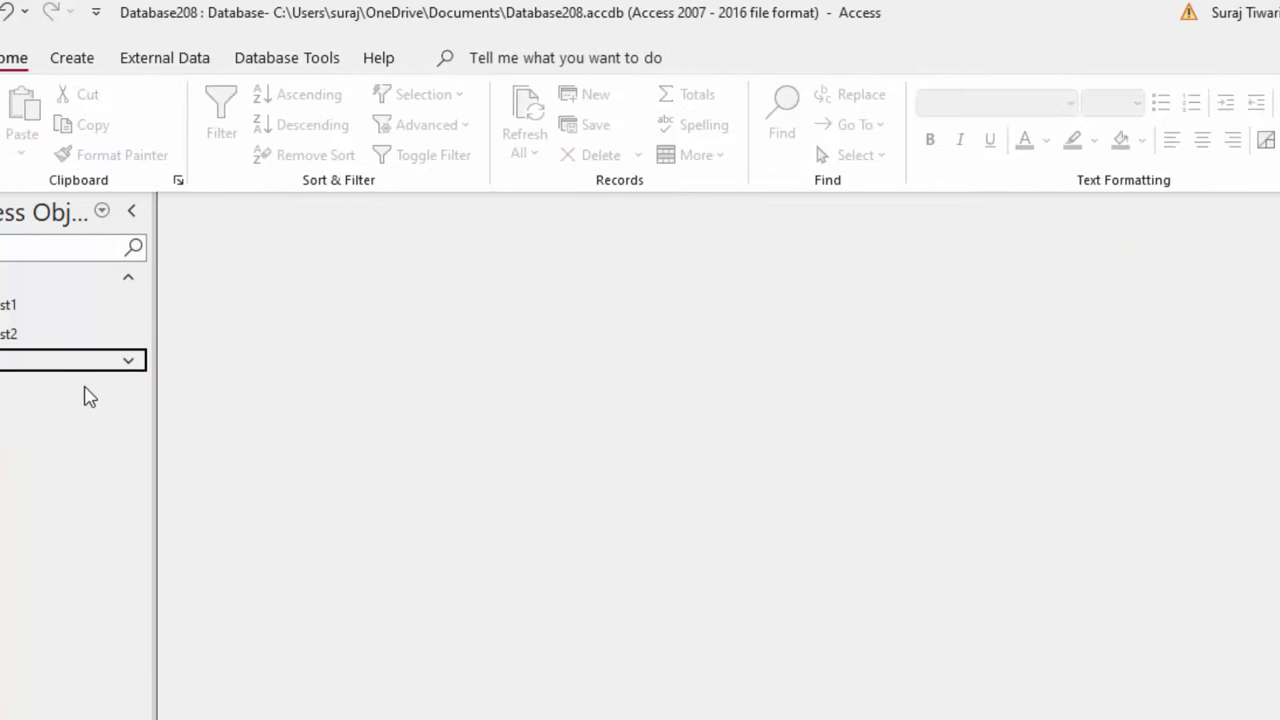
Open Navigation Form from the navigation pane as a pop-up and reposition its window.
left_click(83, 368)
left_click(62, 390)
double_click(62, 395)
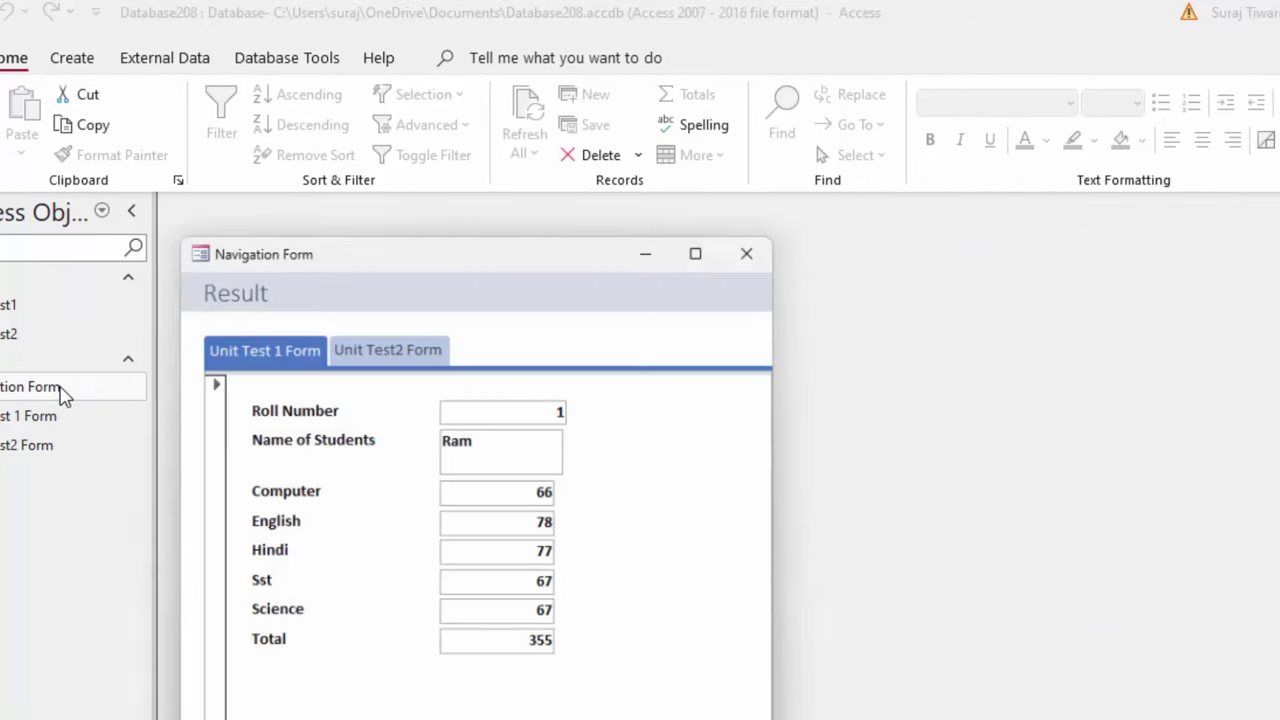
mouse_move(486, 251)
left_mouse_down()
mouse_move(545, 210)
mouse_move(557, 49)
left_mouse_up()
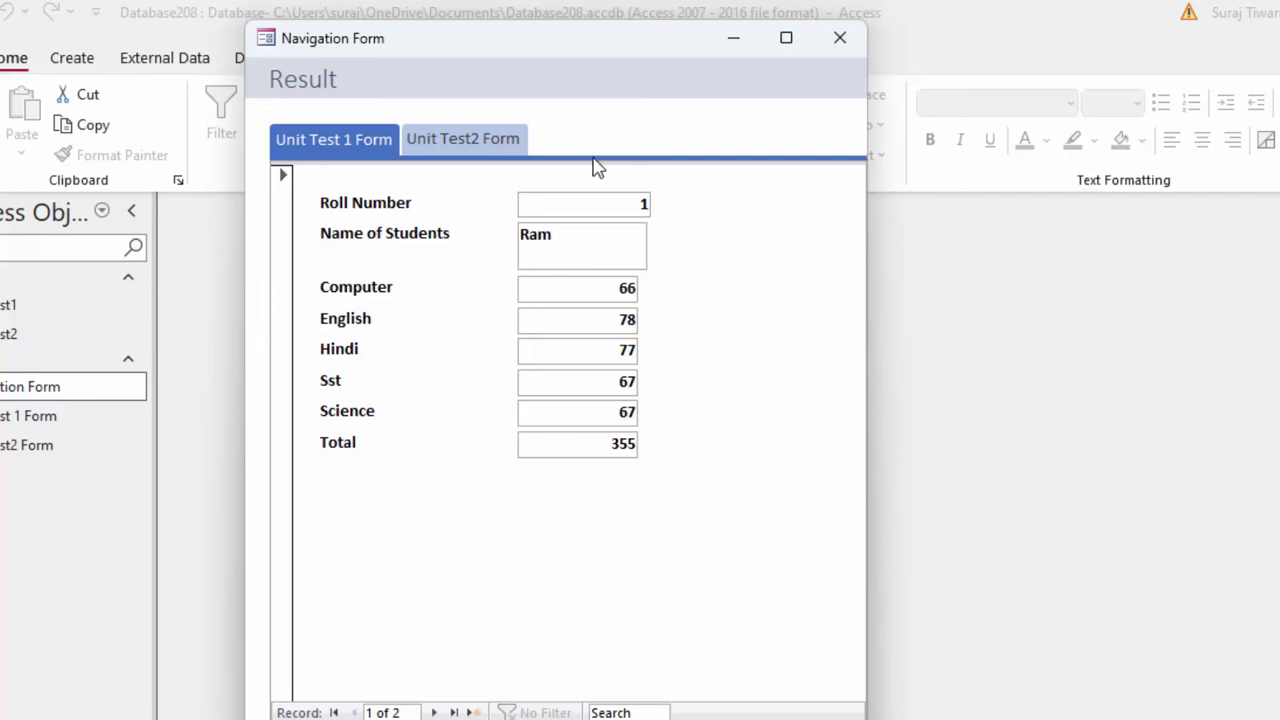
Switch back and forth between the Unit Test 1 Form and Unit Test2 Form tabs.
left_click(473, 140)
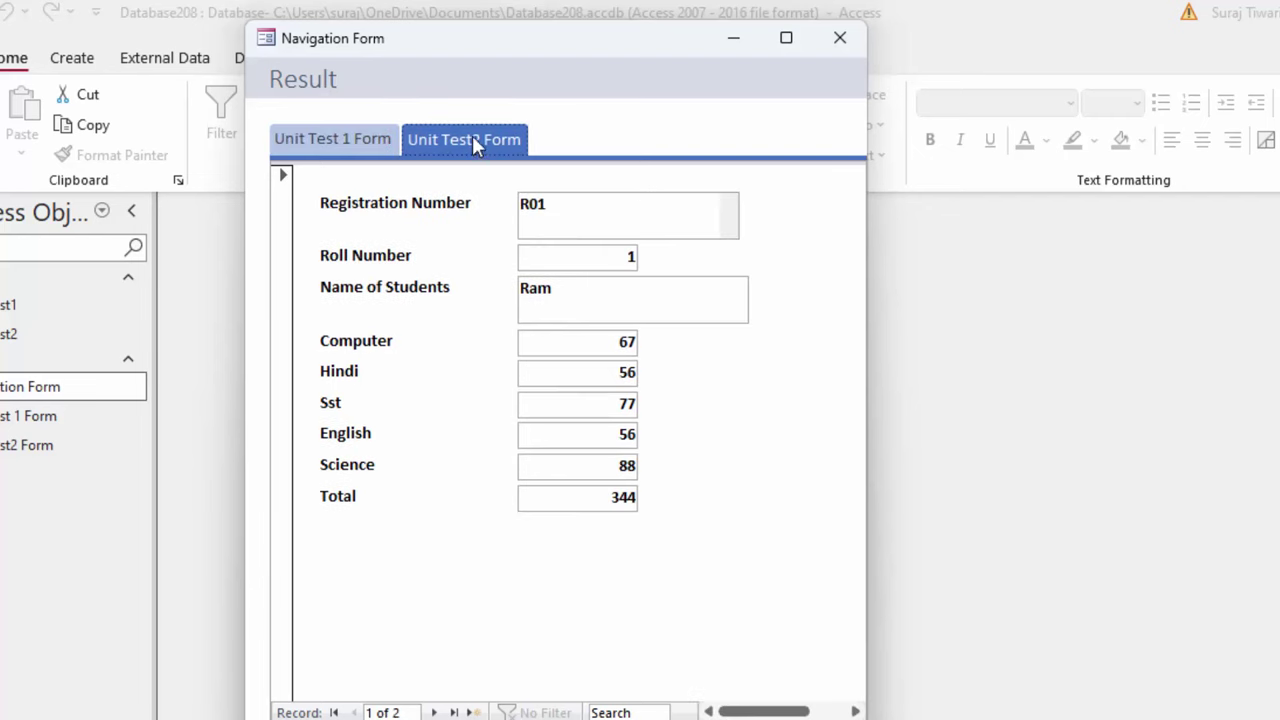
left_click(386, 143)
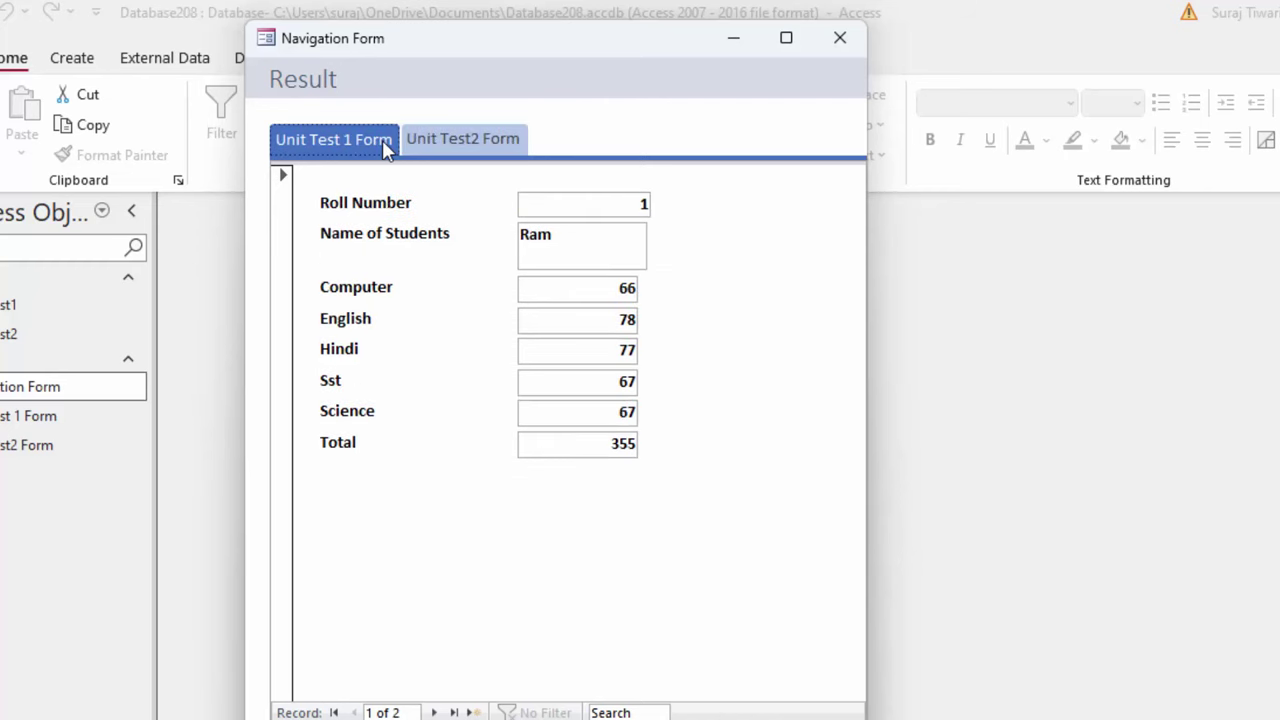
left_click(458, 147)
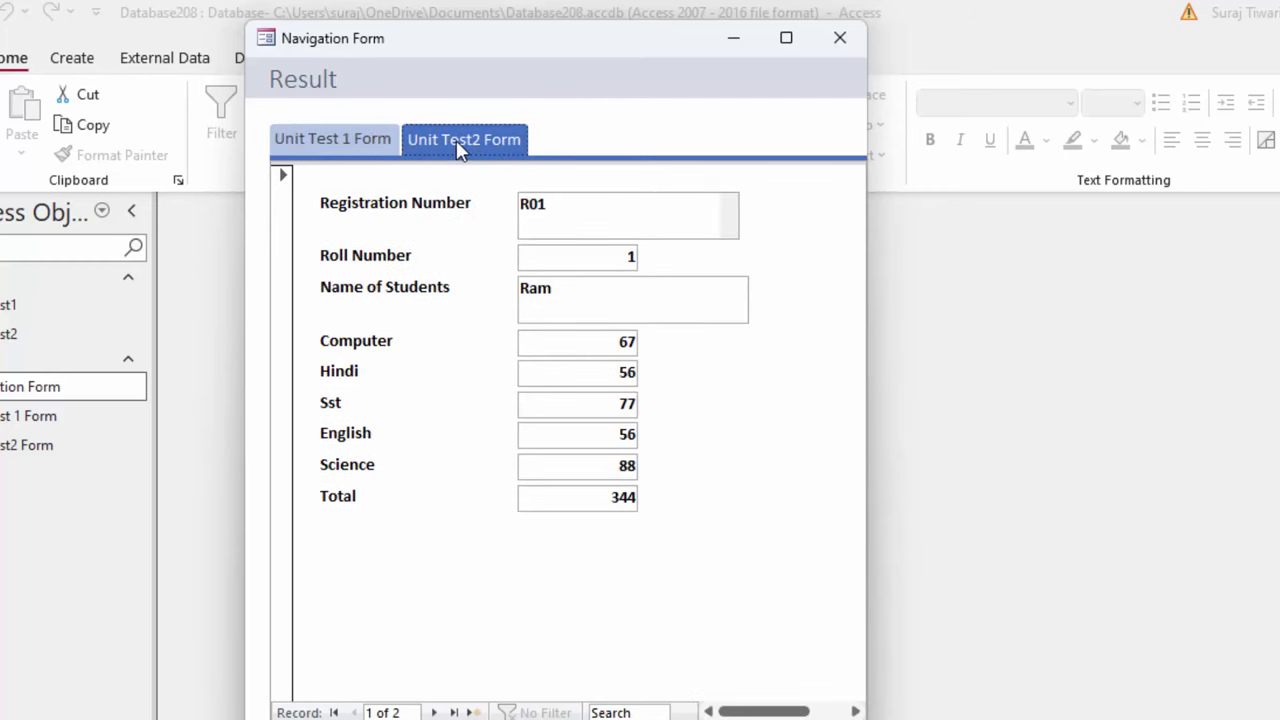
left_click(381, 141)
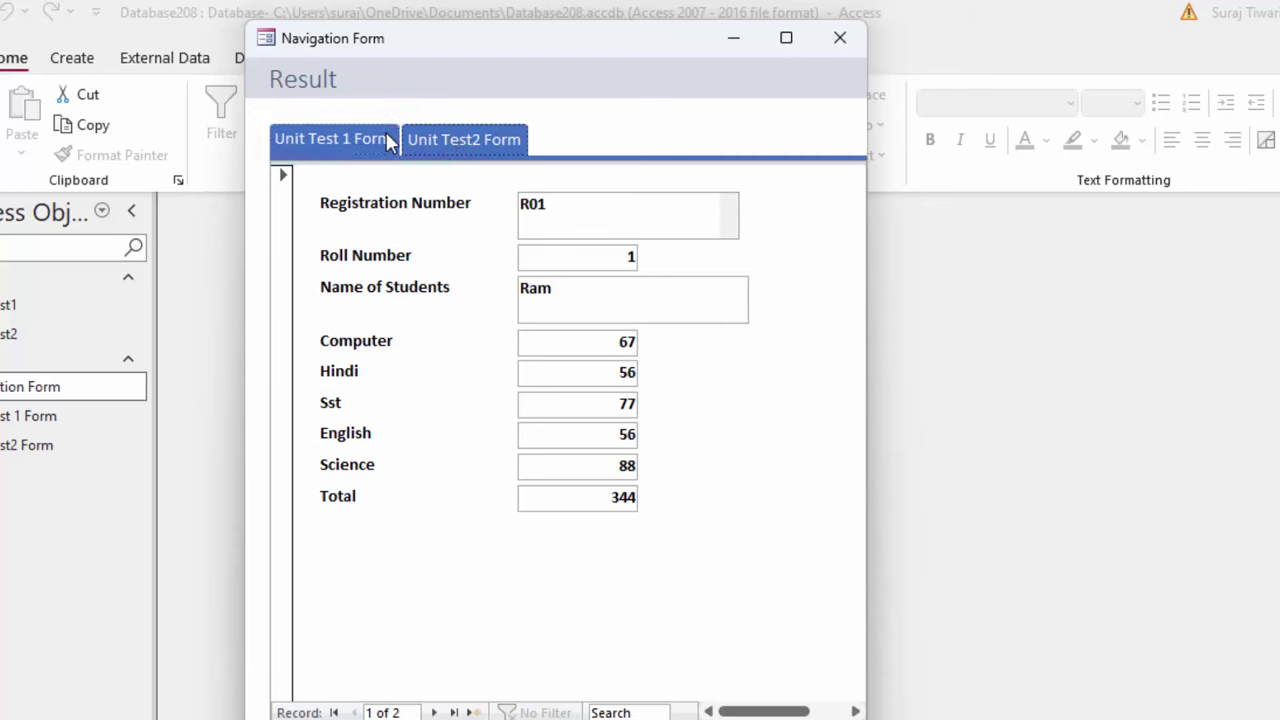
left_click(430, 146)
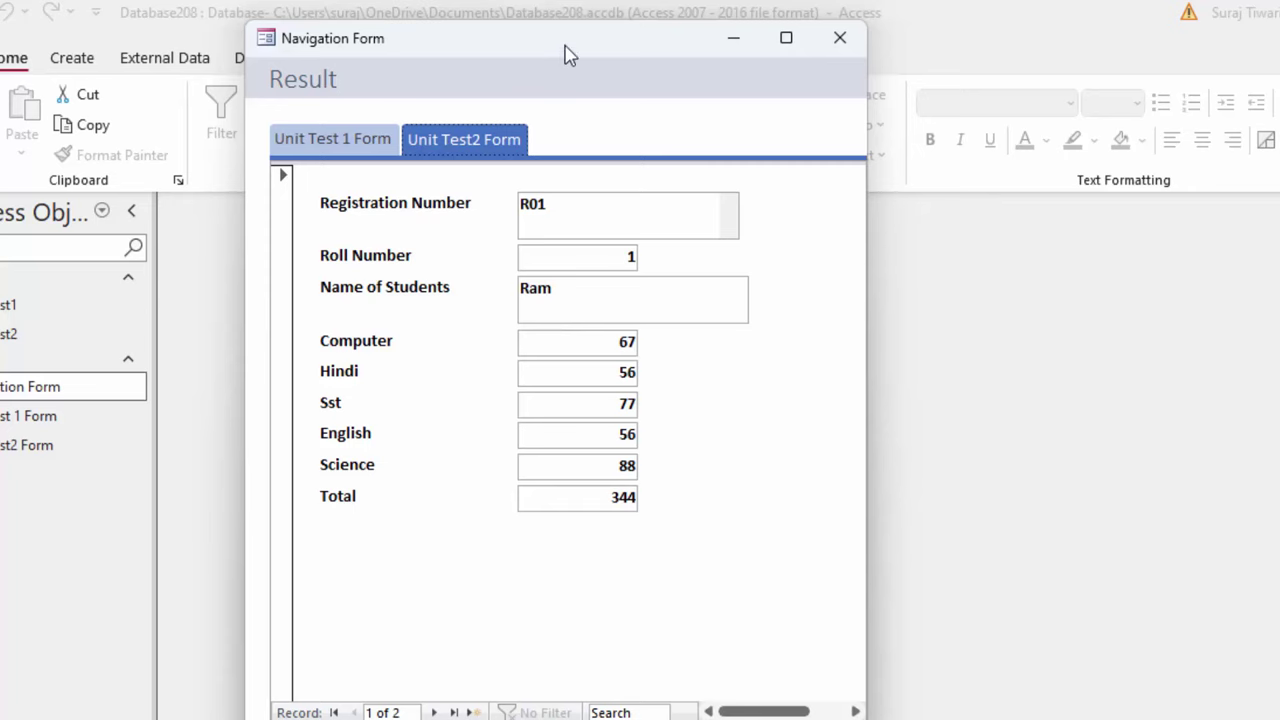
left_click_drag(562, 50, 742, 92)
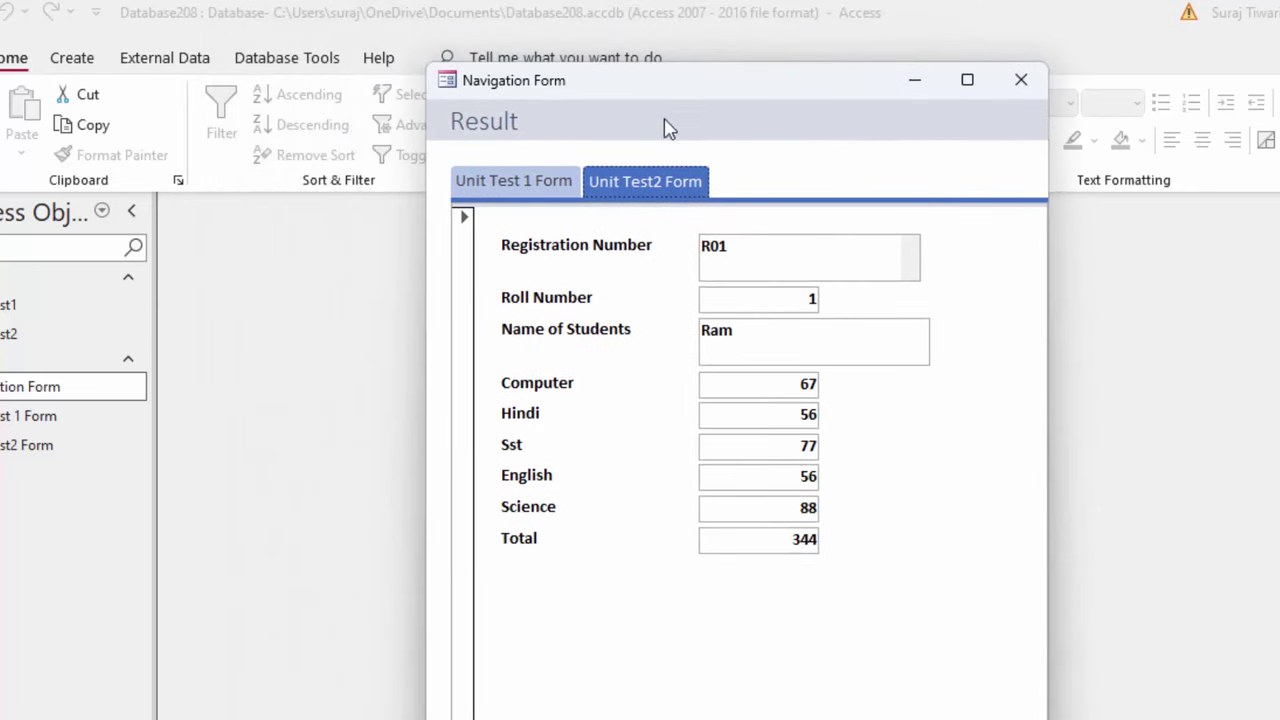